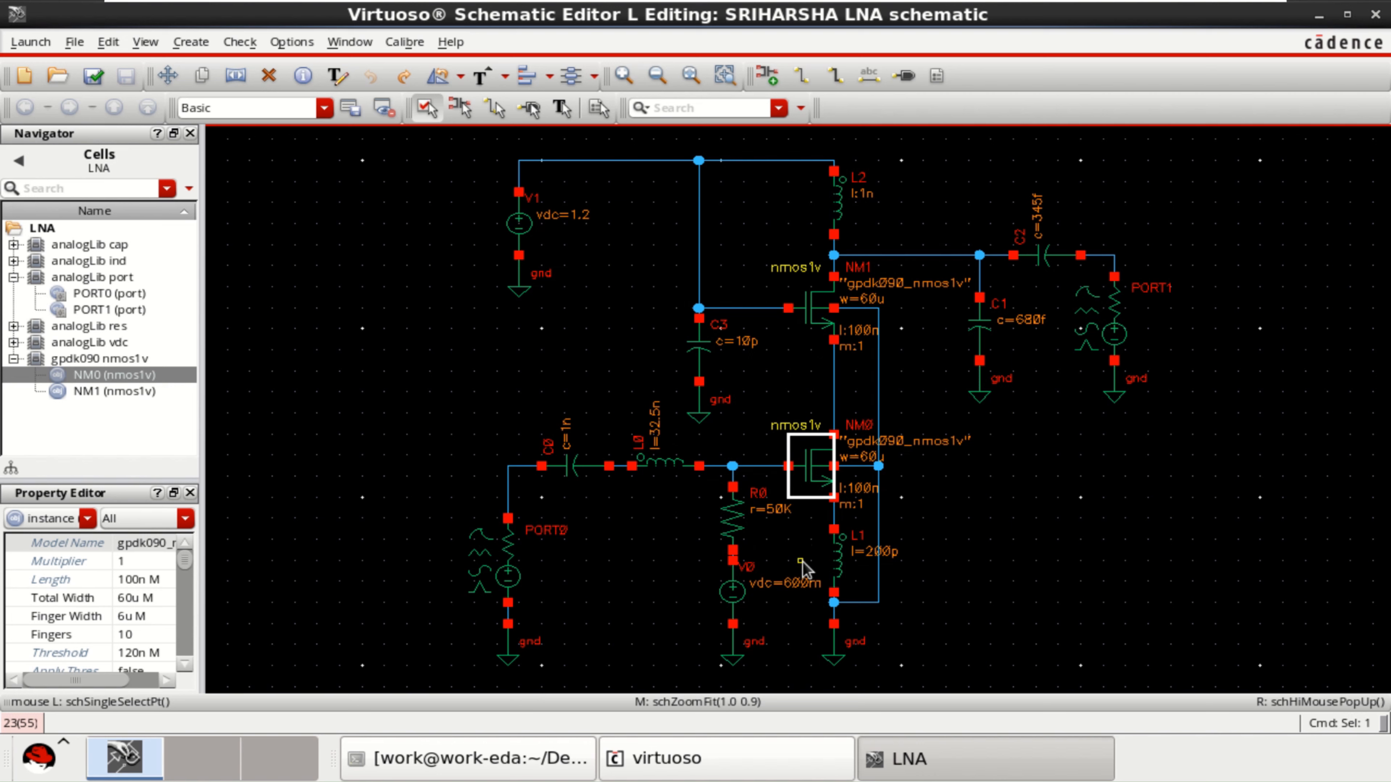
Examine the LNA's passive components and ports by selecting R0, C0, L0, C3, C1, C2, PORT0 and PORT1 in turn.
click(742, 530)
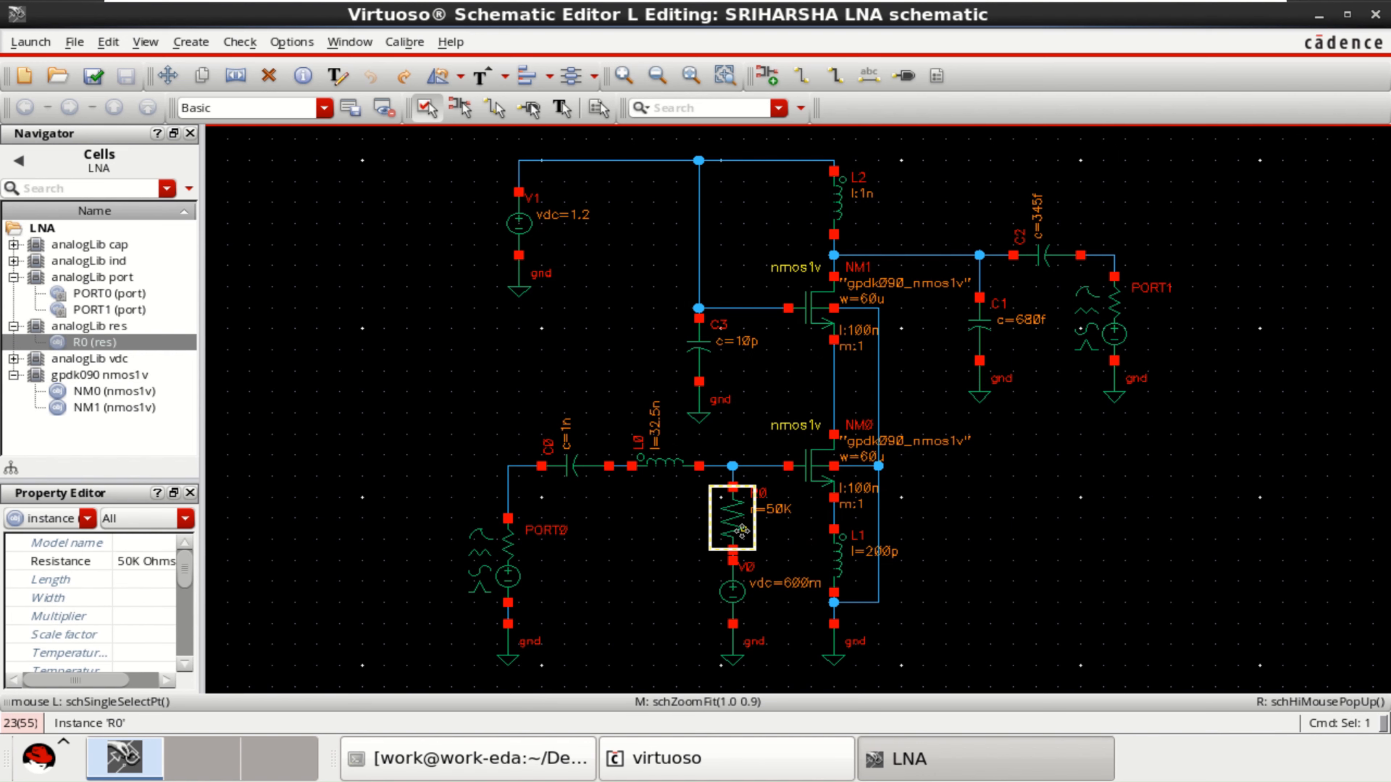
click(576, 469)
click(660, 470)
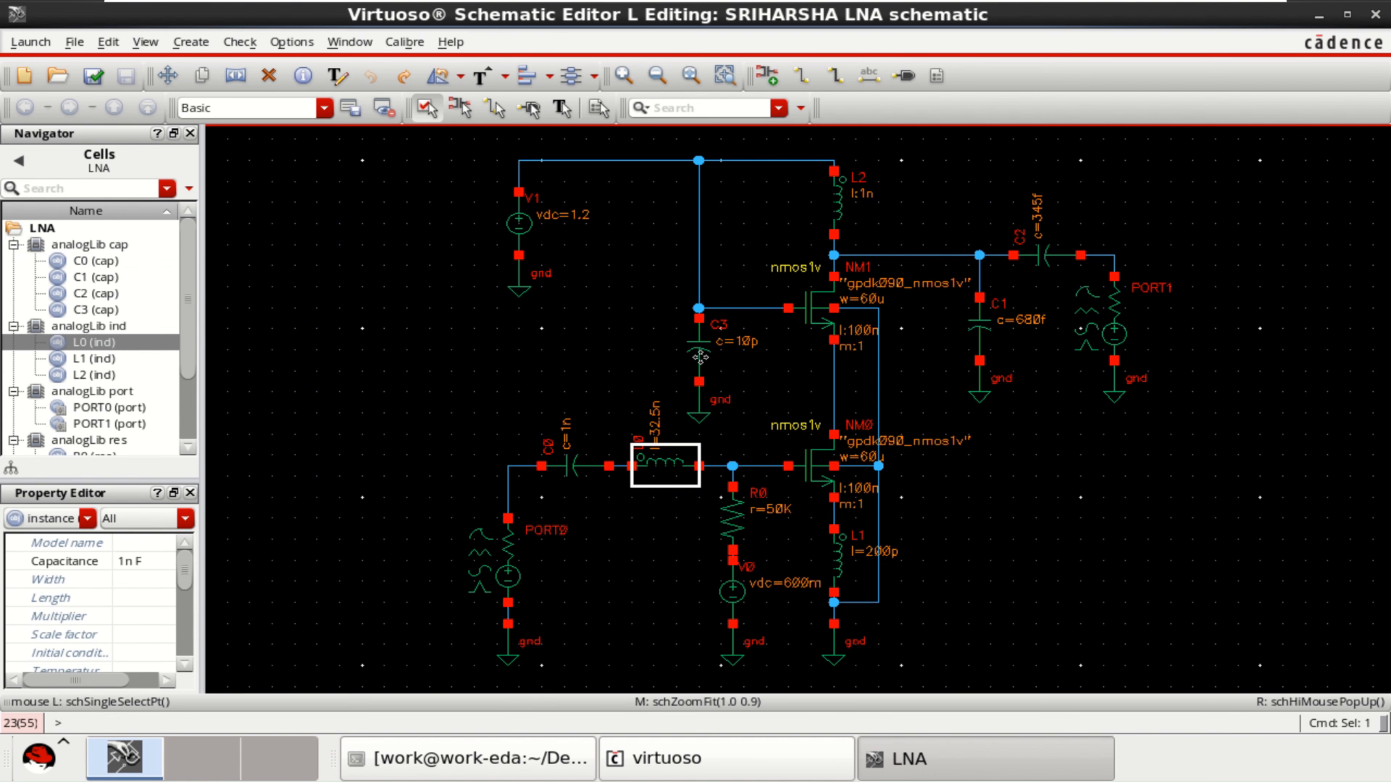
click(703, 347)
click(990, 321)
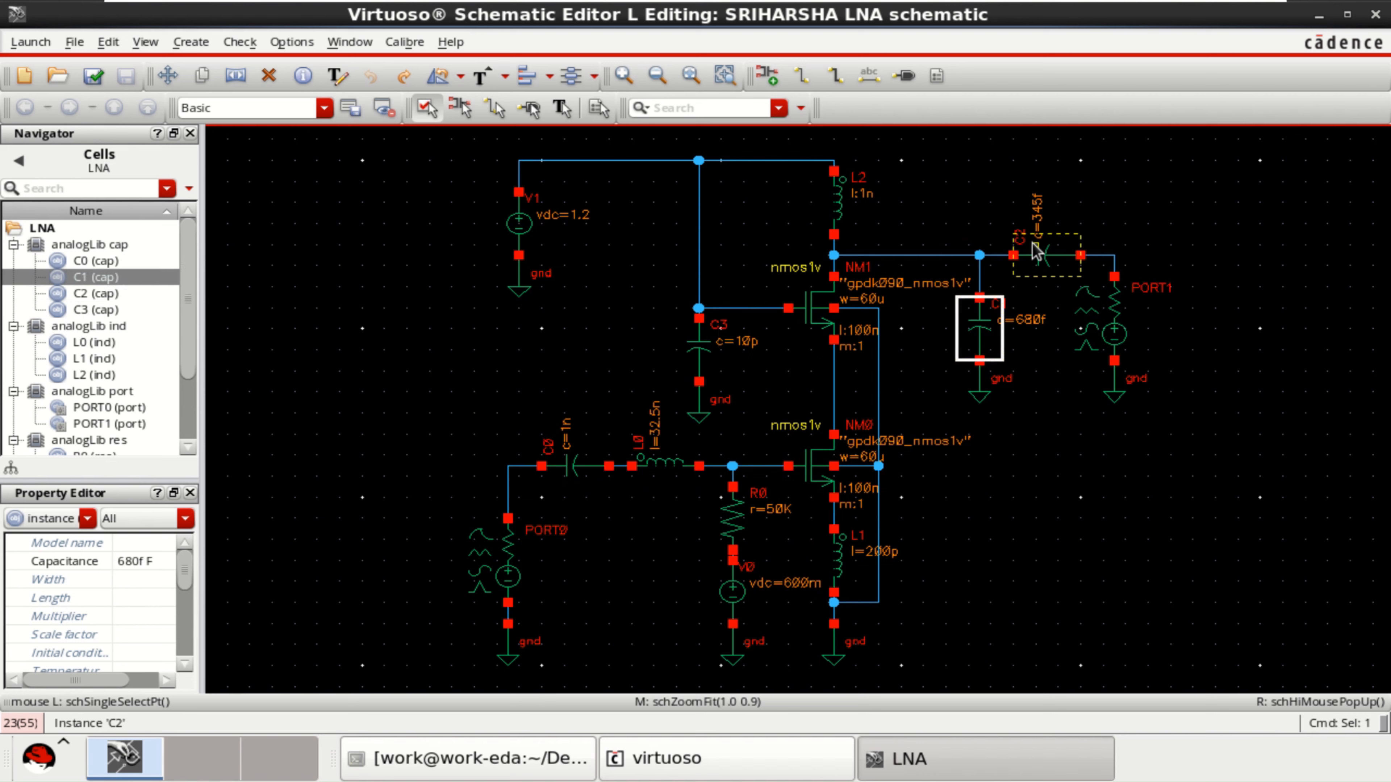
click(1043, 256)
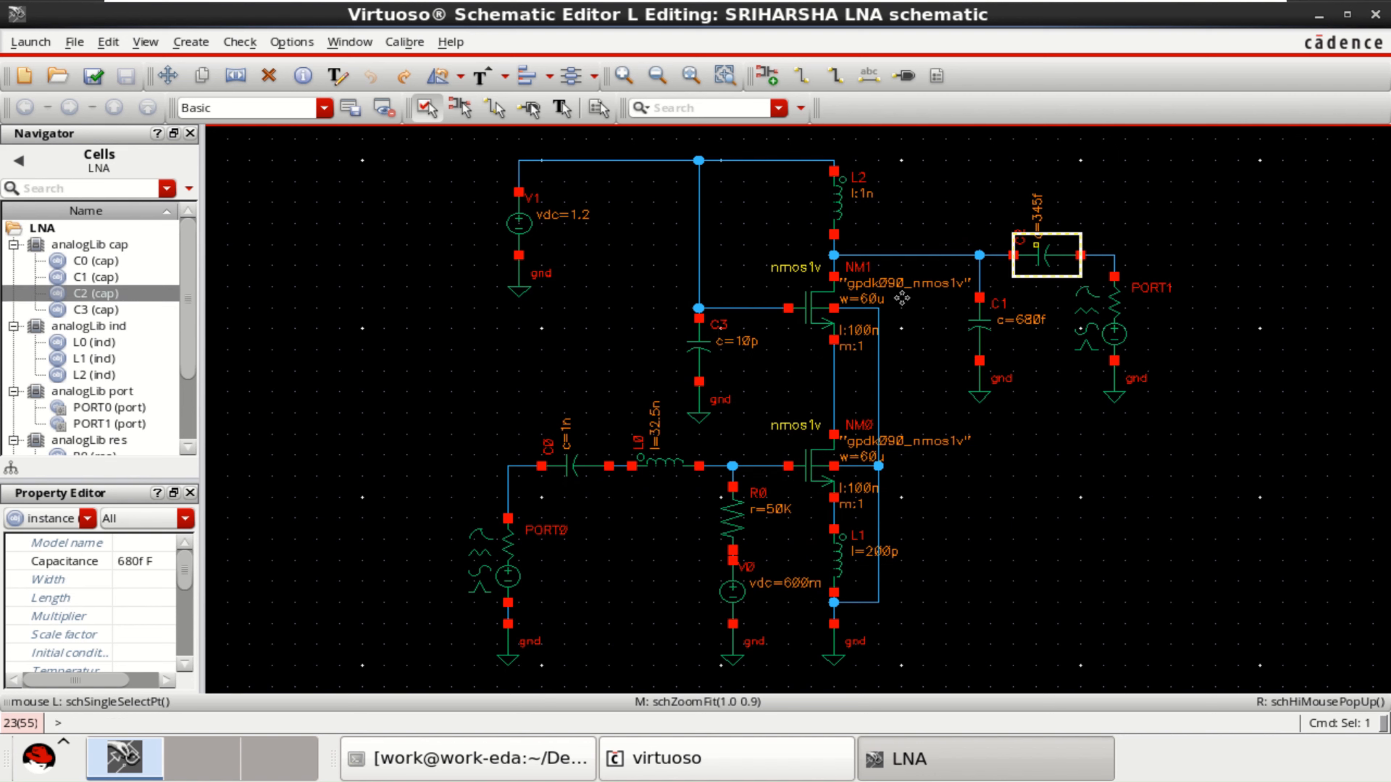
click(504, 564)
click(1088, 329)
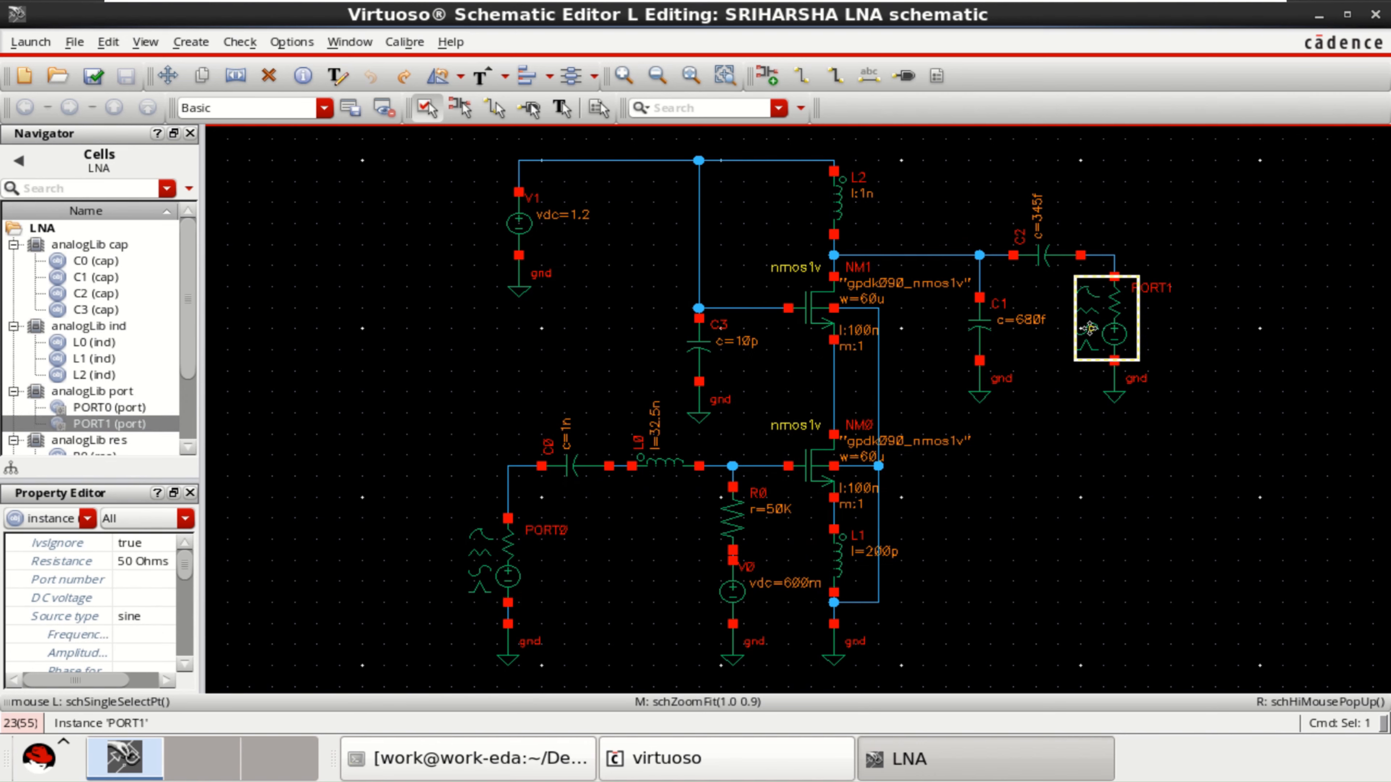
Inspect the total width, finger width and number of fingers in the properties of upper transistor NM1.
click(819, 315)
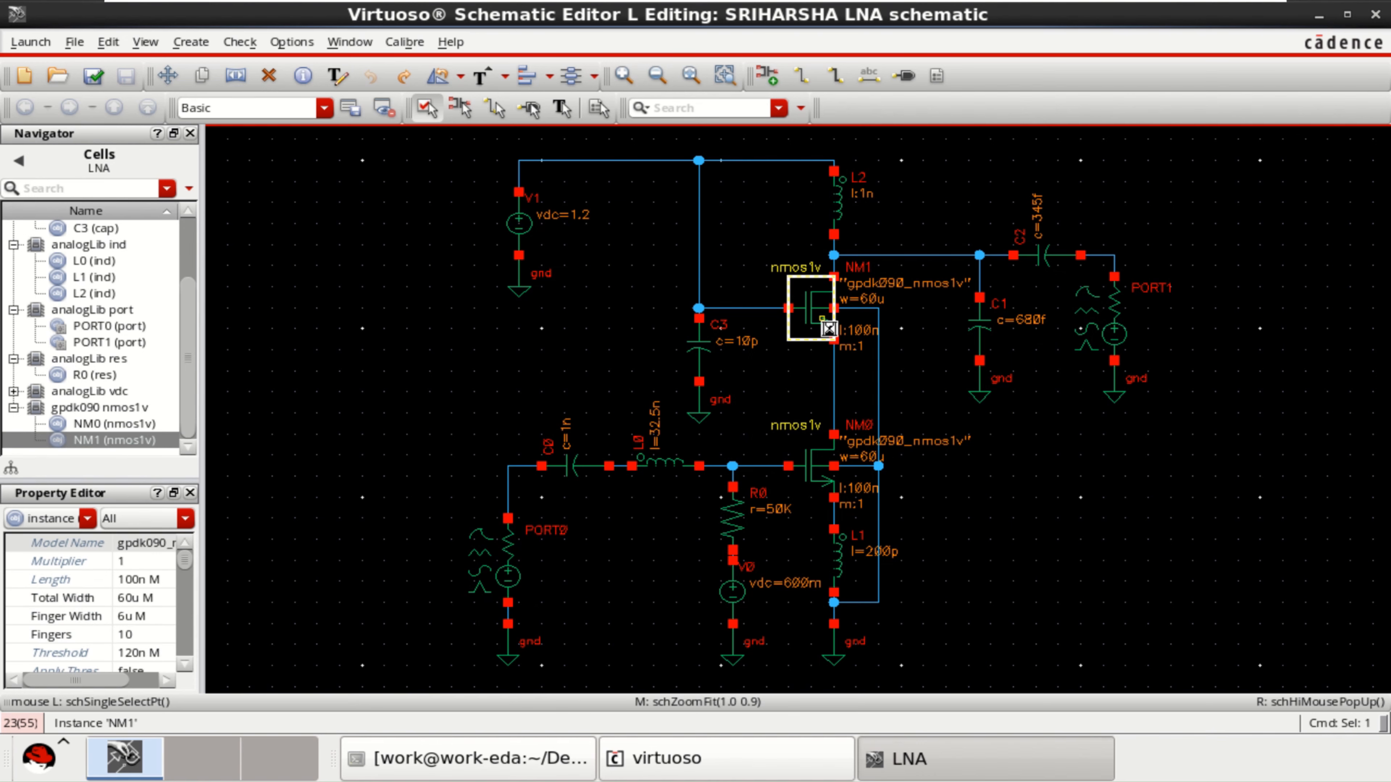
key(q)
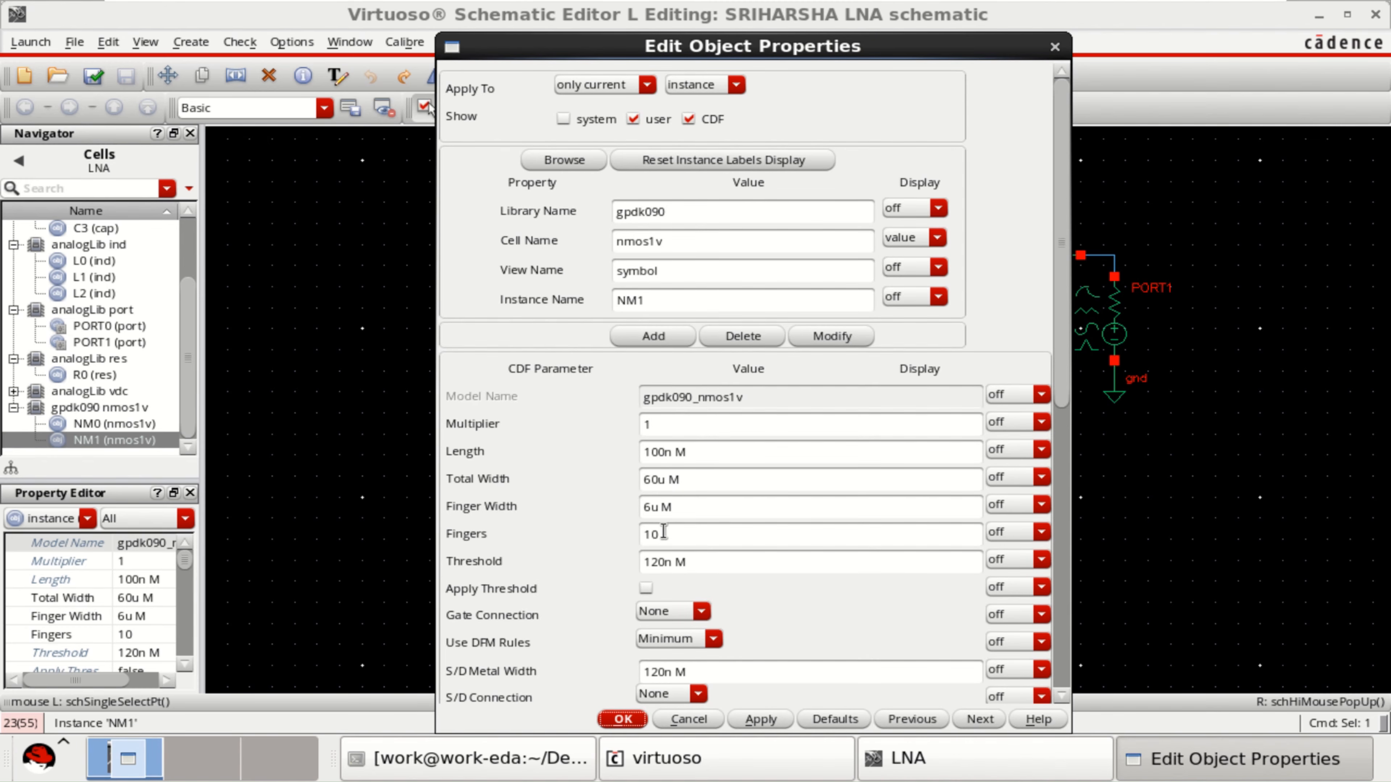
triple_click(694, 481)
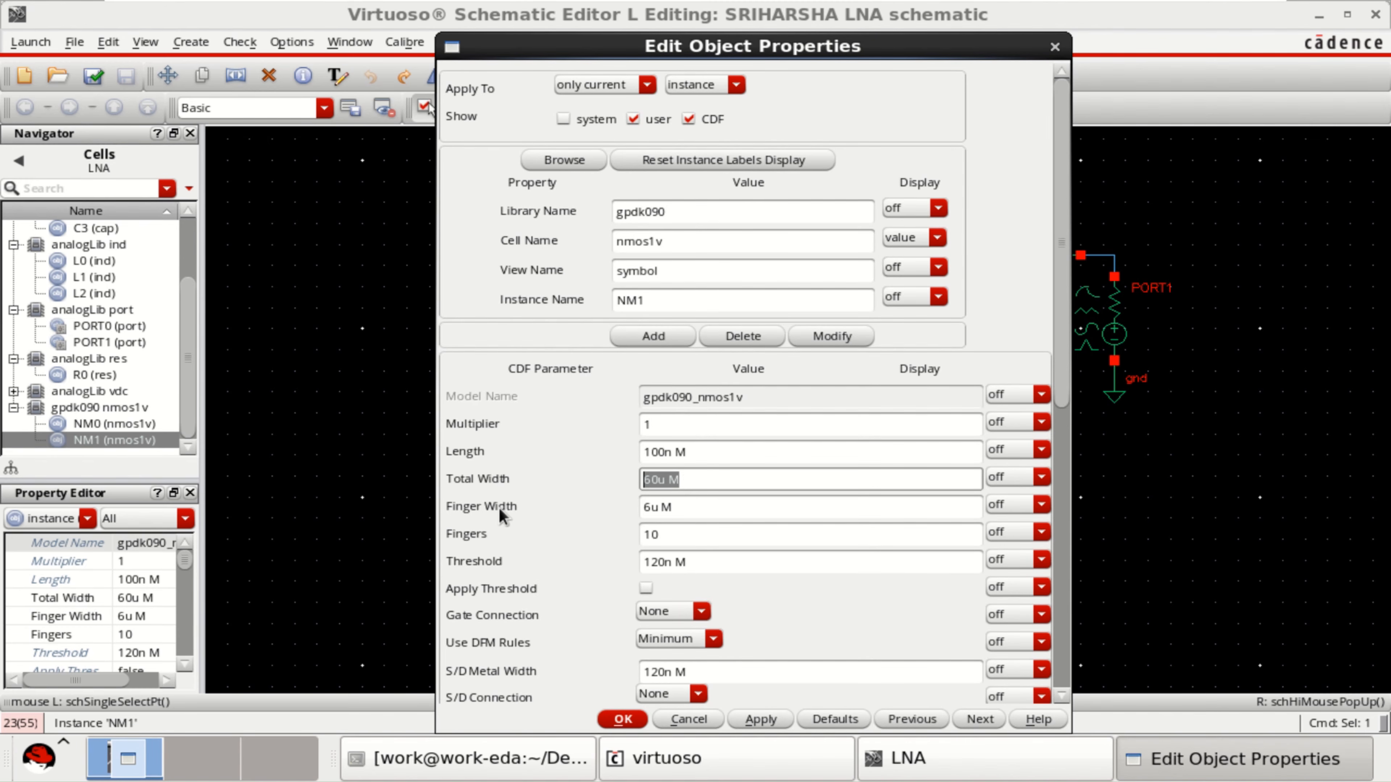
triple_click(684, 506)
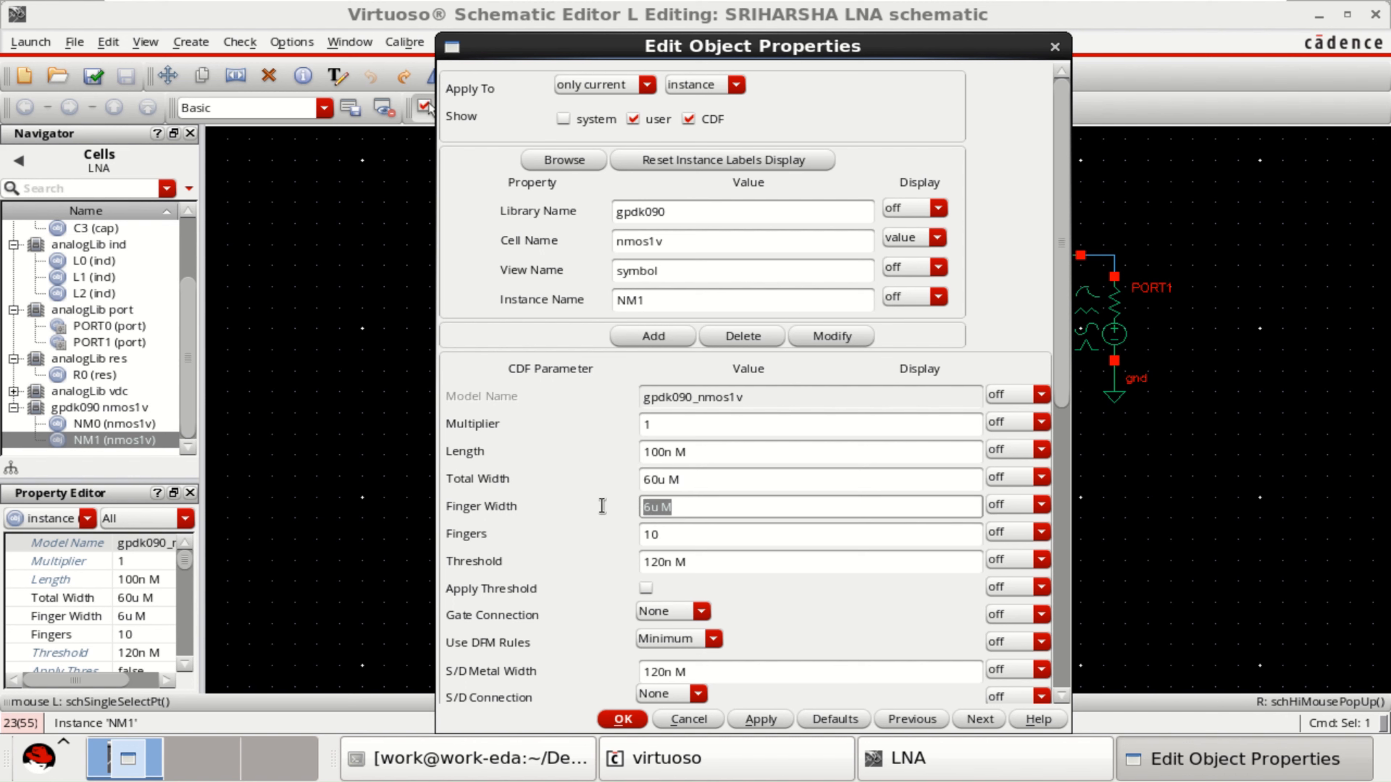
triple_click(657, 534)
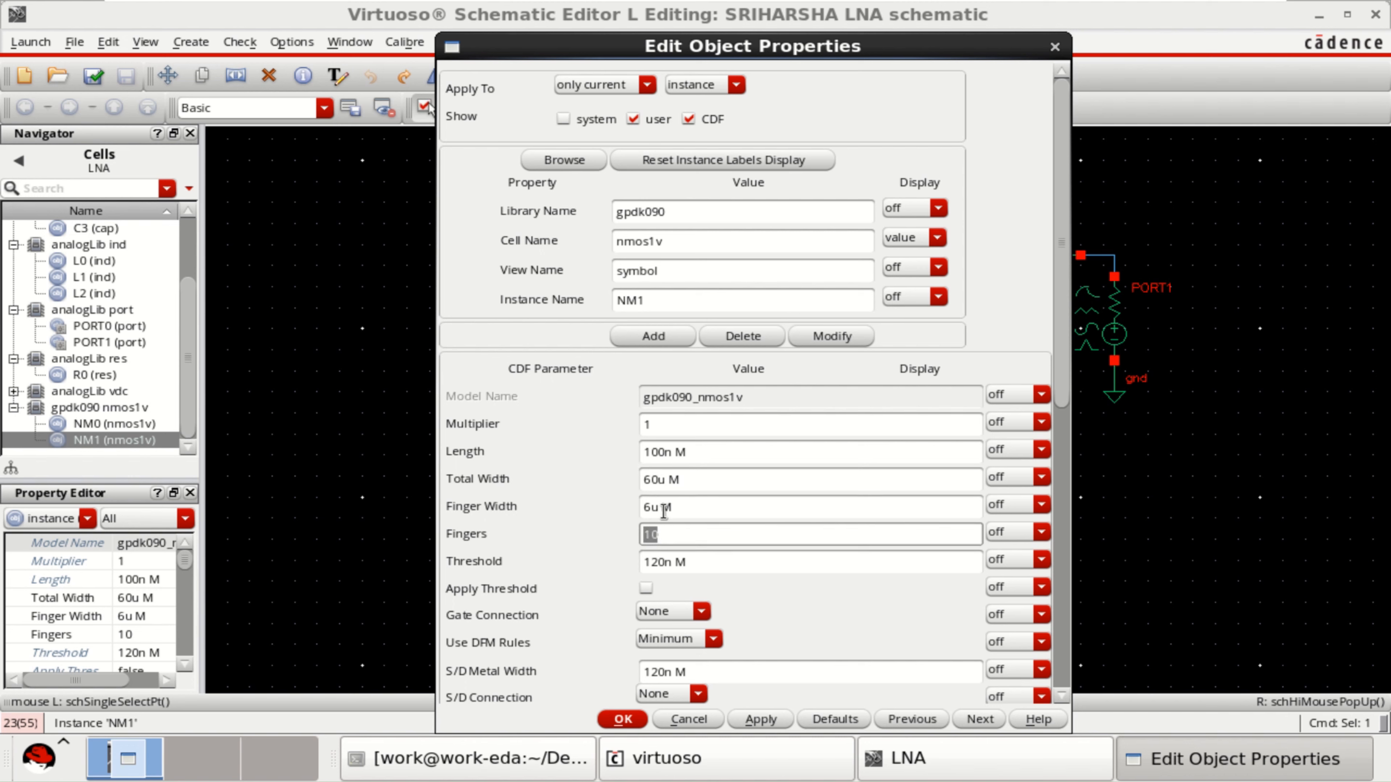
triple_click(684, 480)
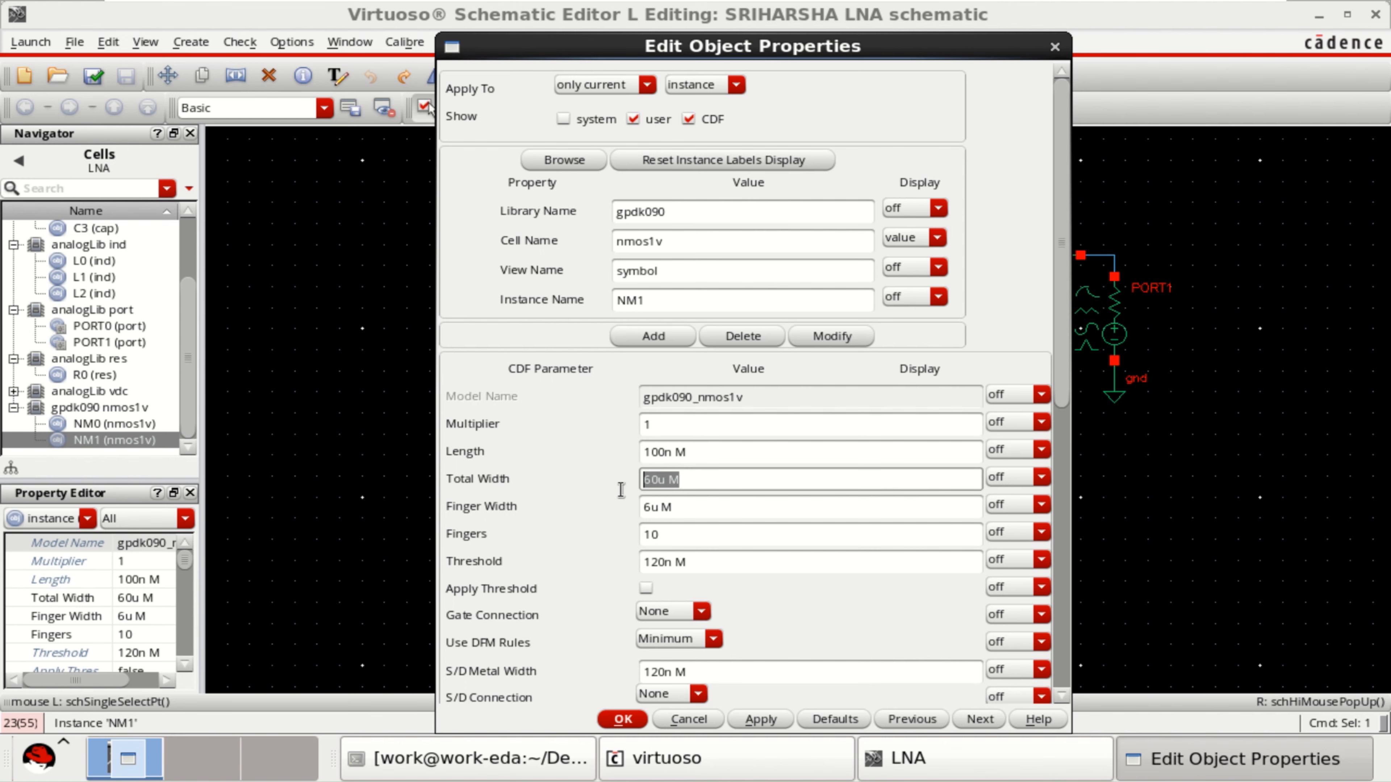
click(622, 719)
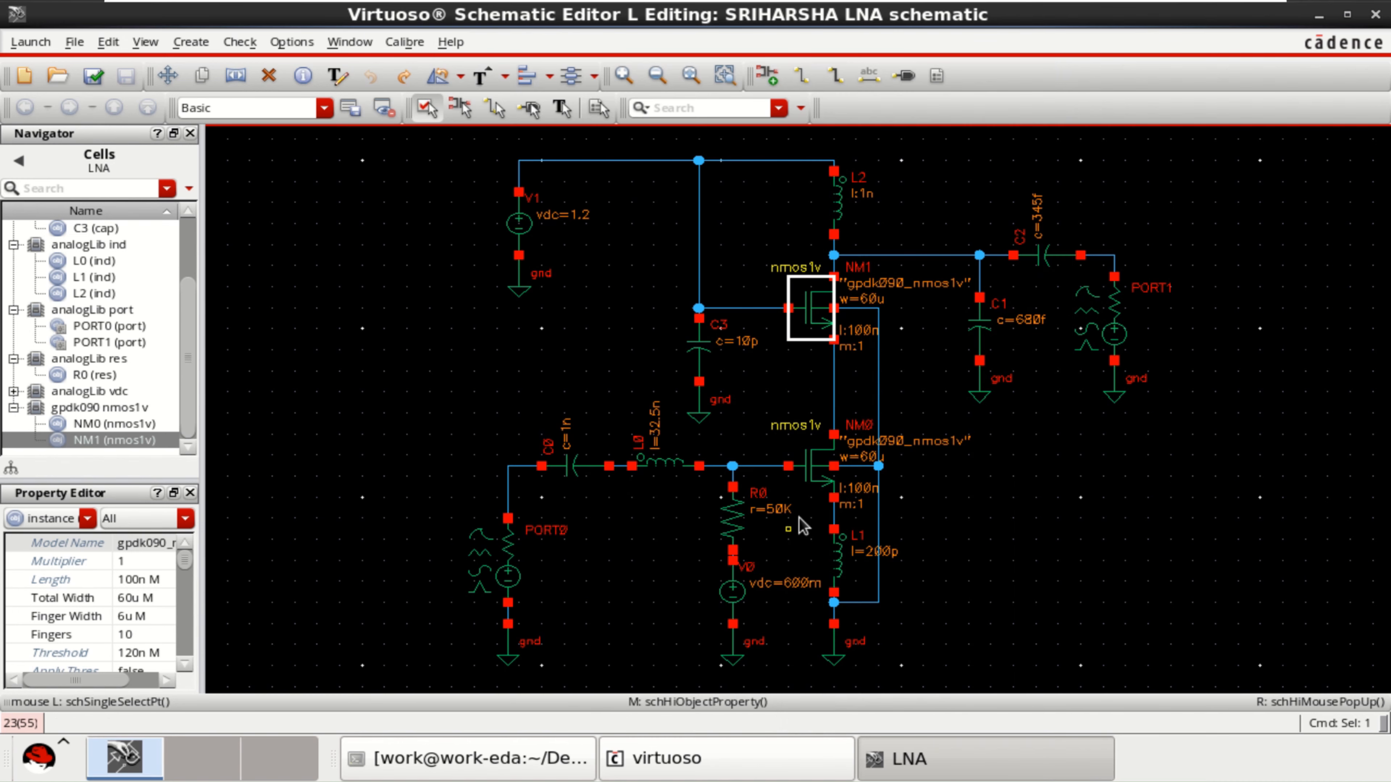
Review the fingers, finger width and total width in the properties of lower transistor NM0, and clear the selection.
click(814, 474)
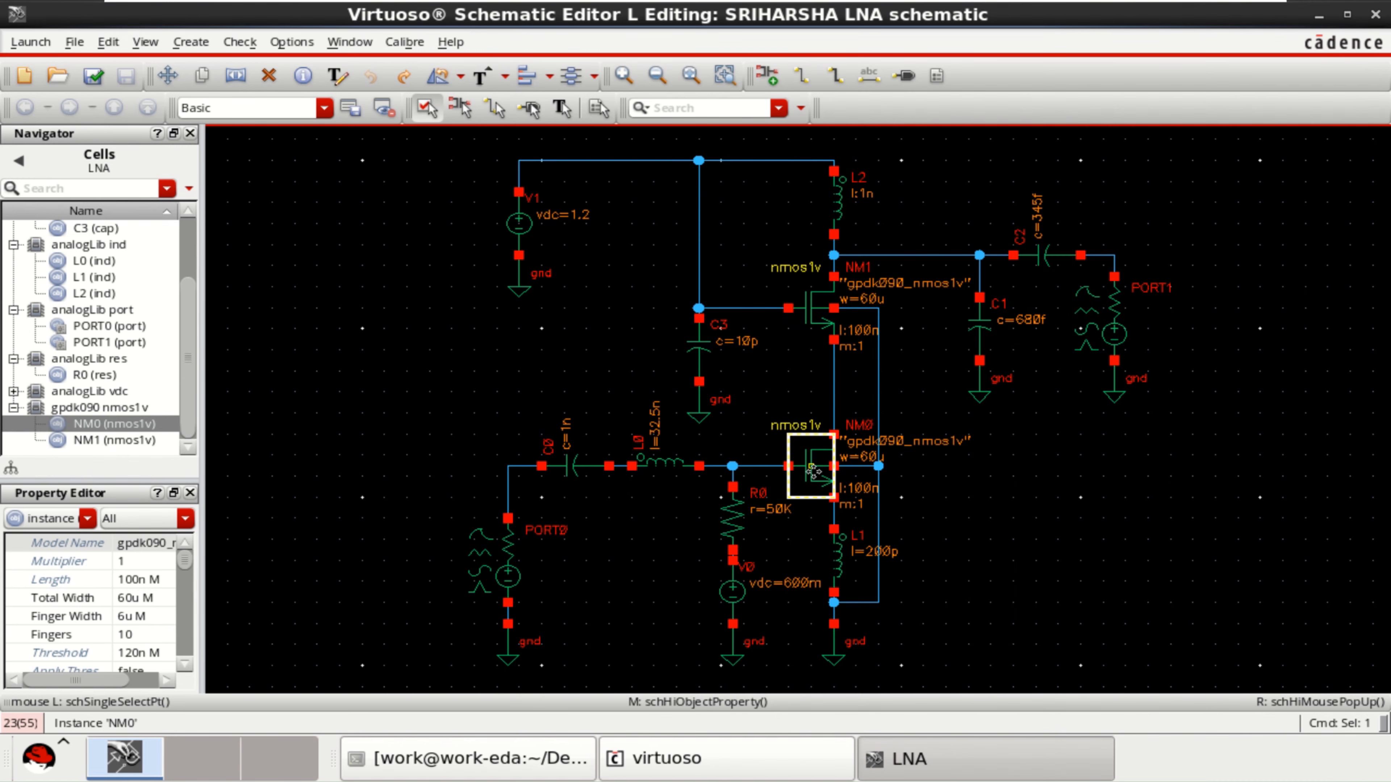
key(q)
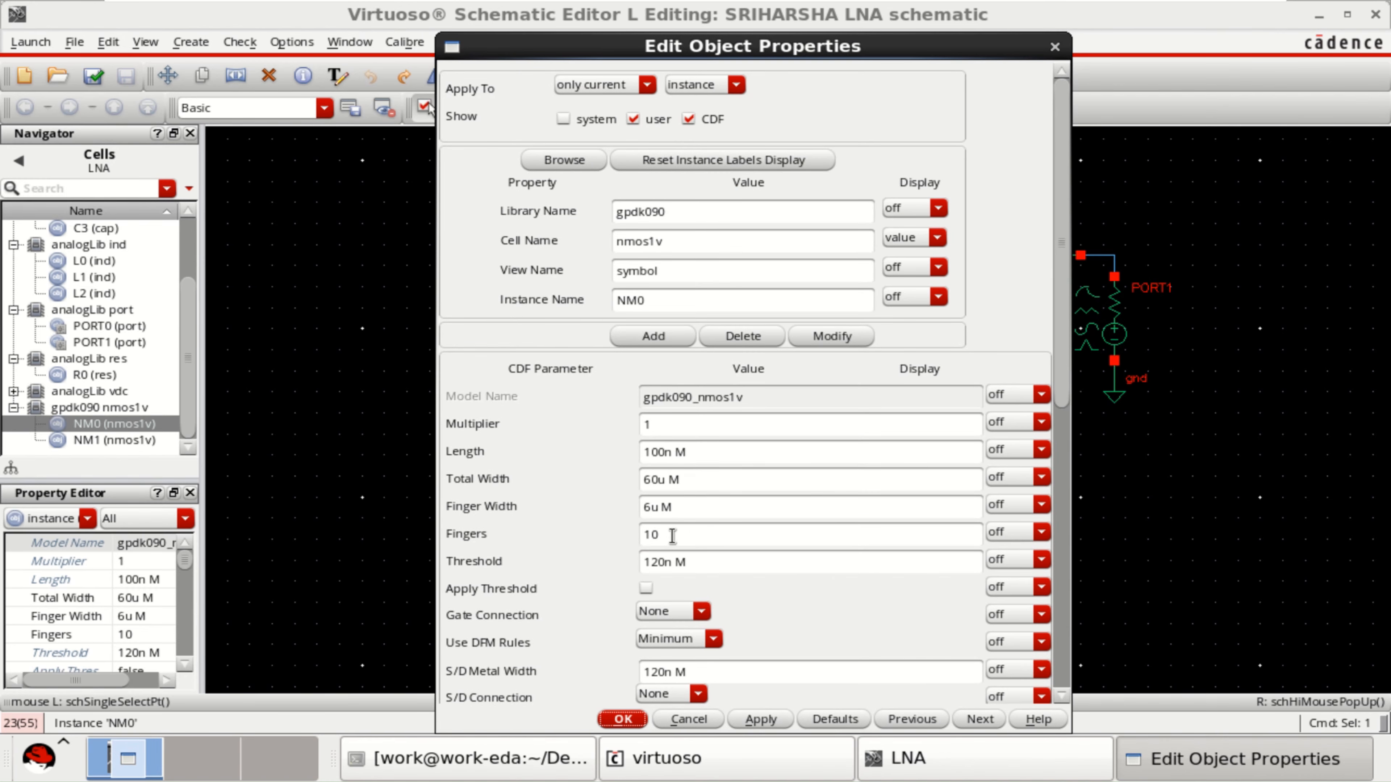
drag(672, 536, 577, 533)
drag(686, 507, 616, 507)
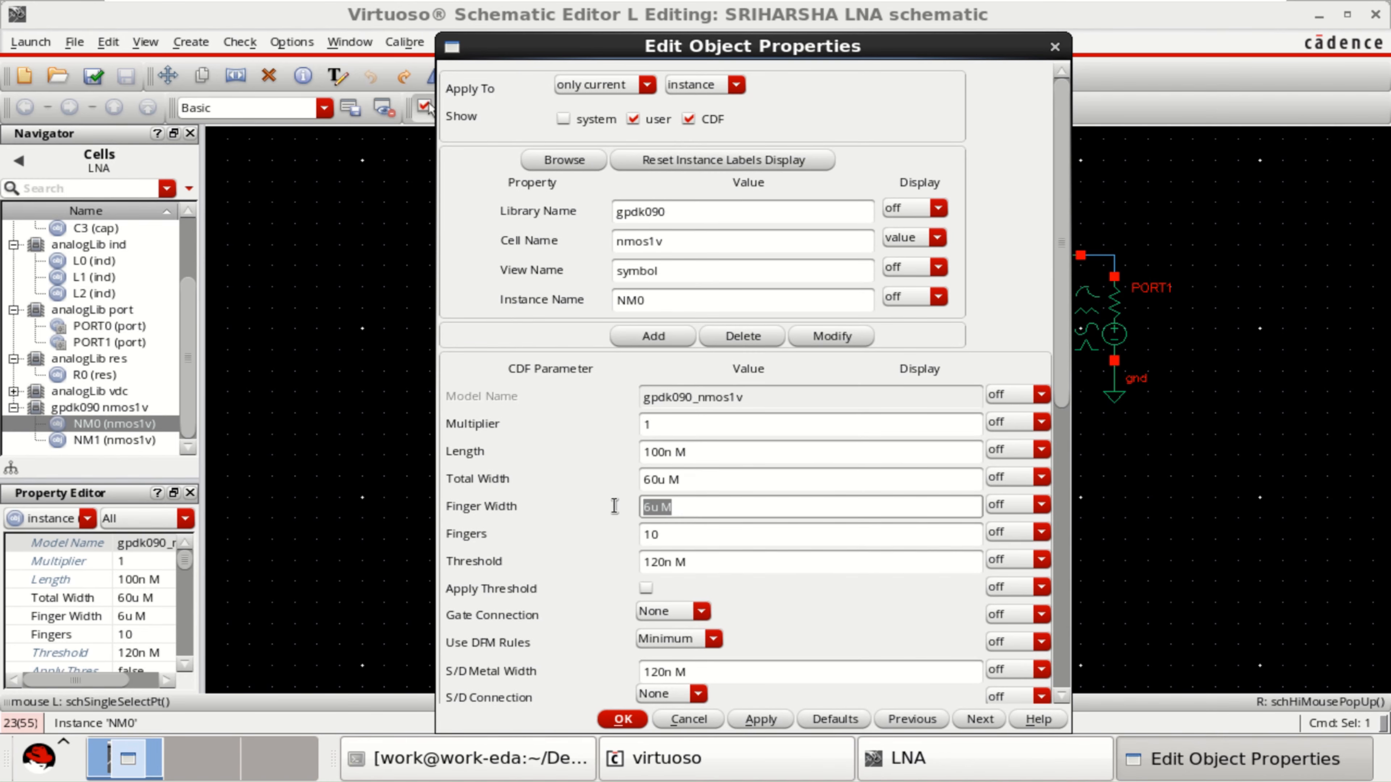
drag(695, 477, 621, 482)
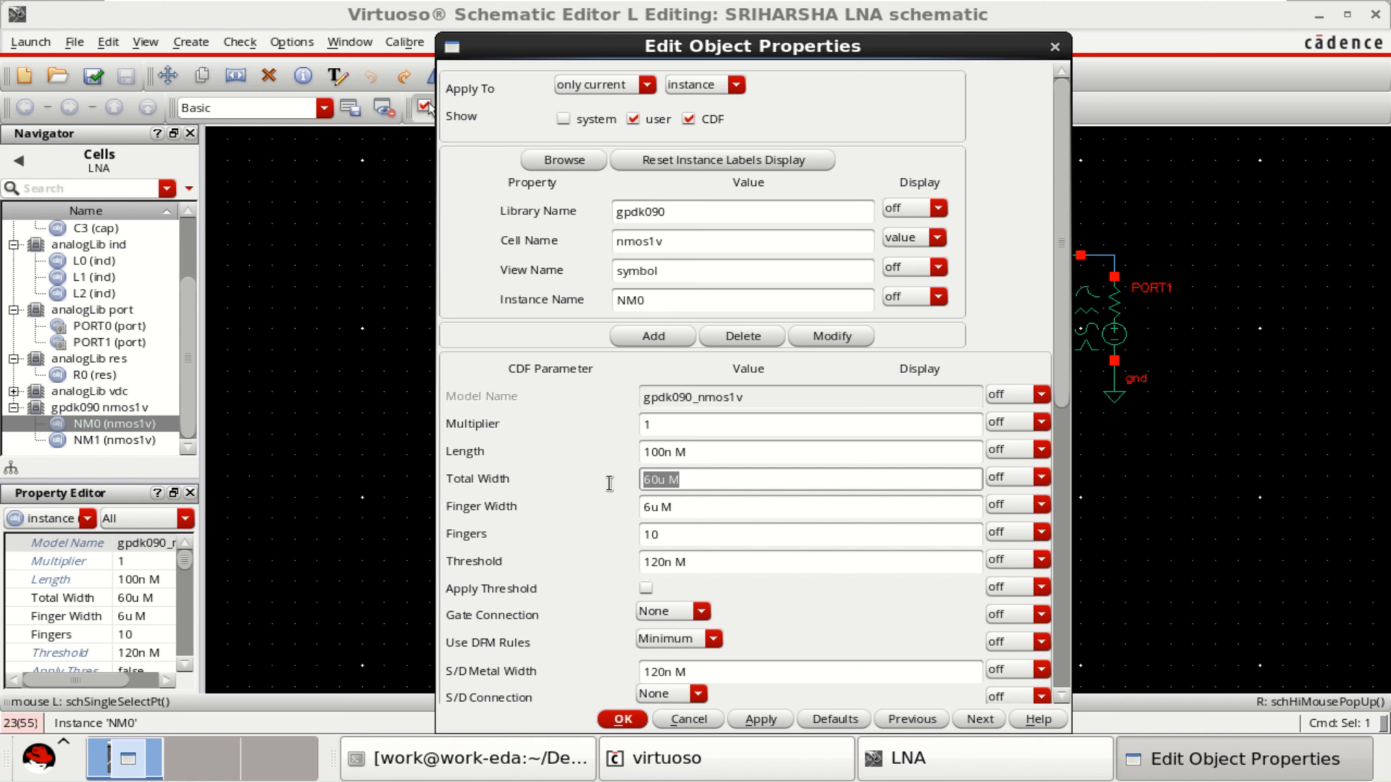
click(622, 719)
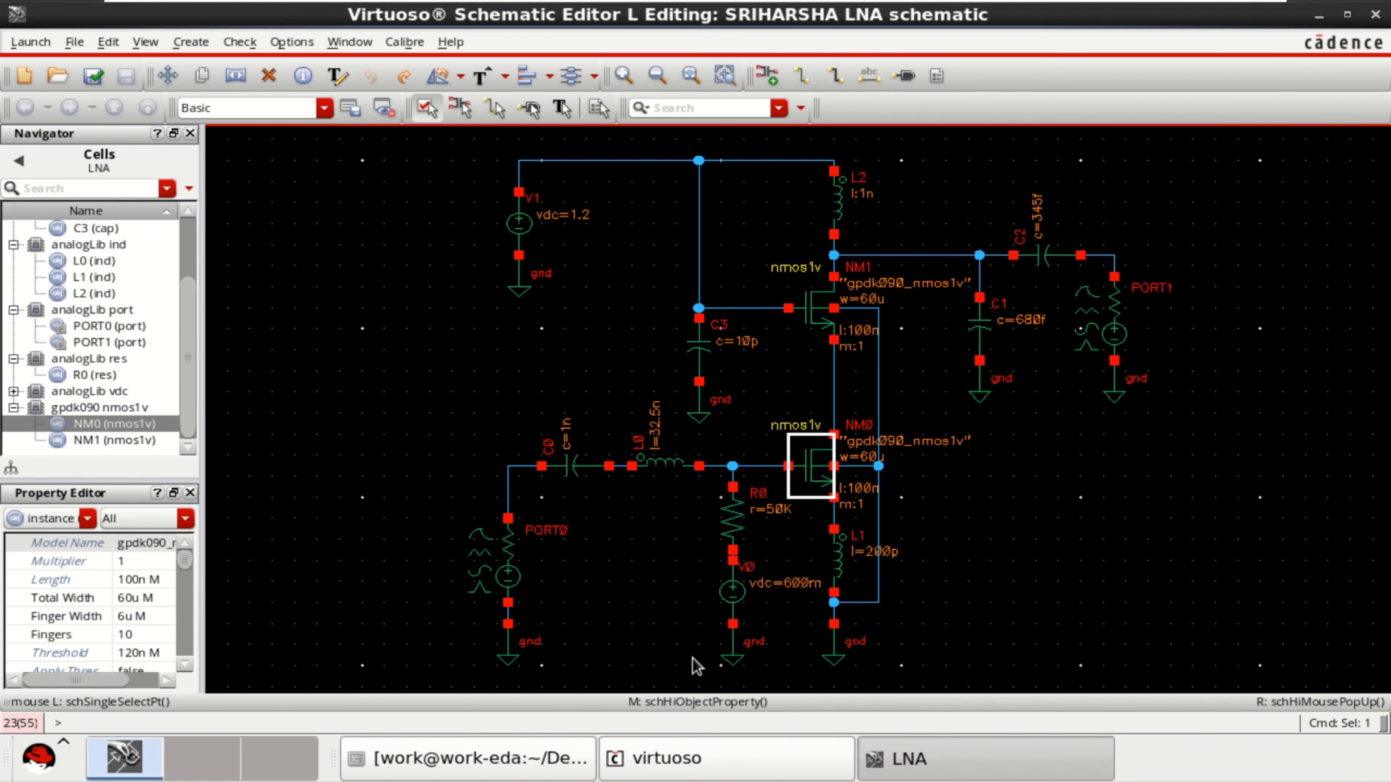
click(1009, 575)
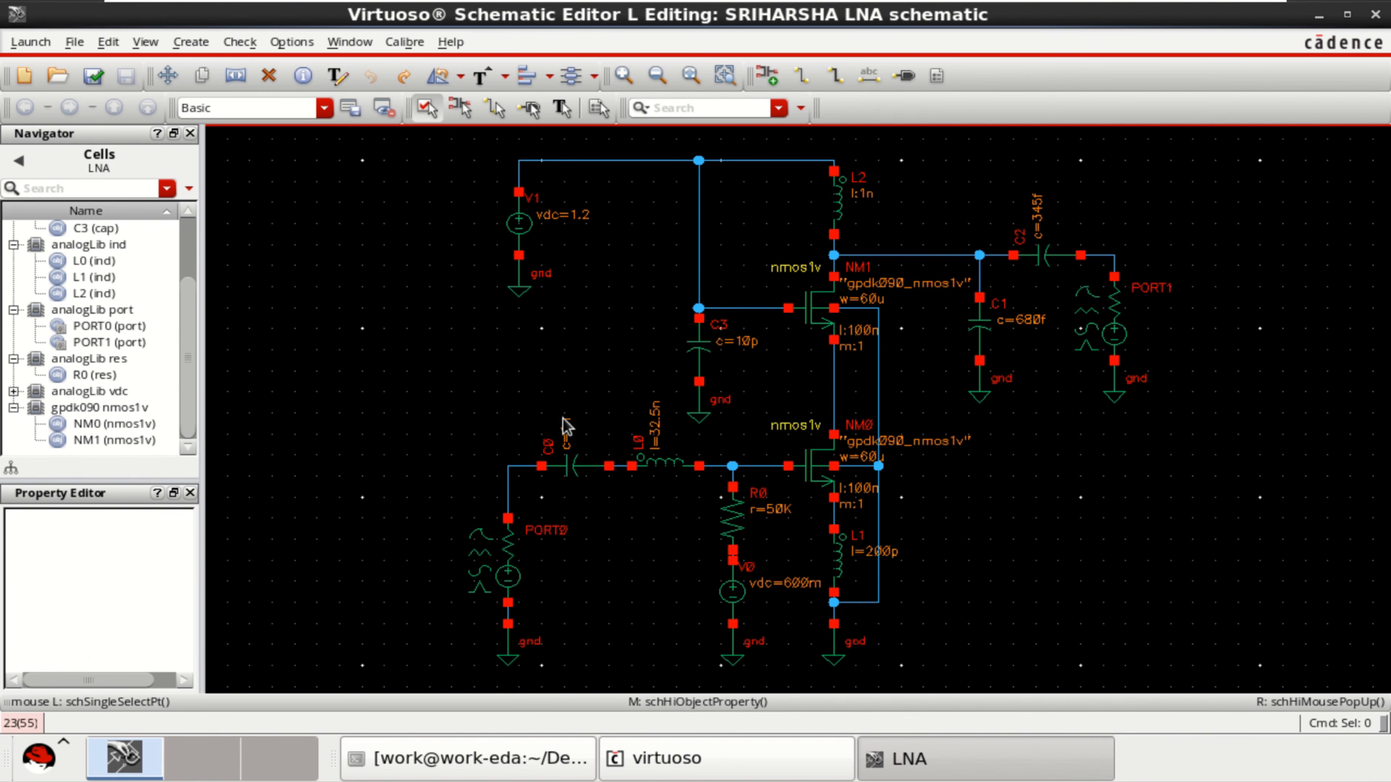
Check the resistance and the sine source frequency in the properties of input port PORT0.
click(509, 575)
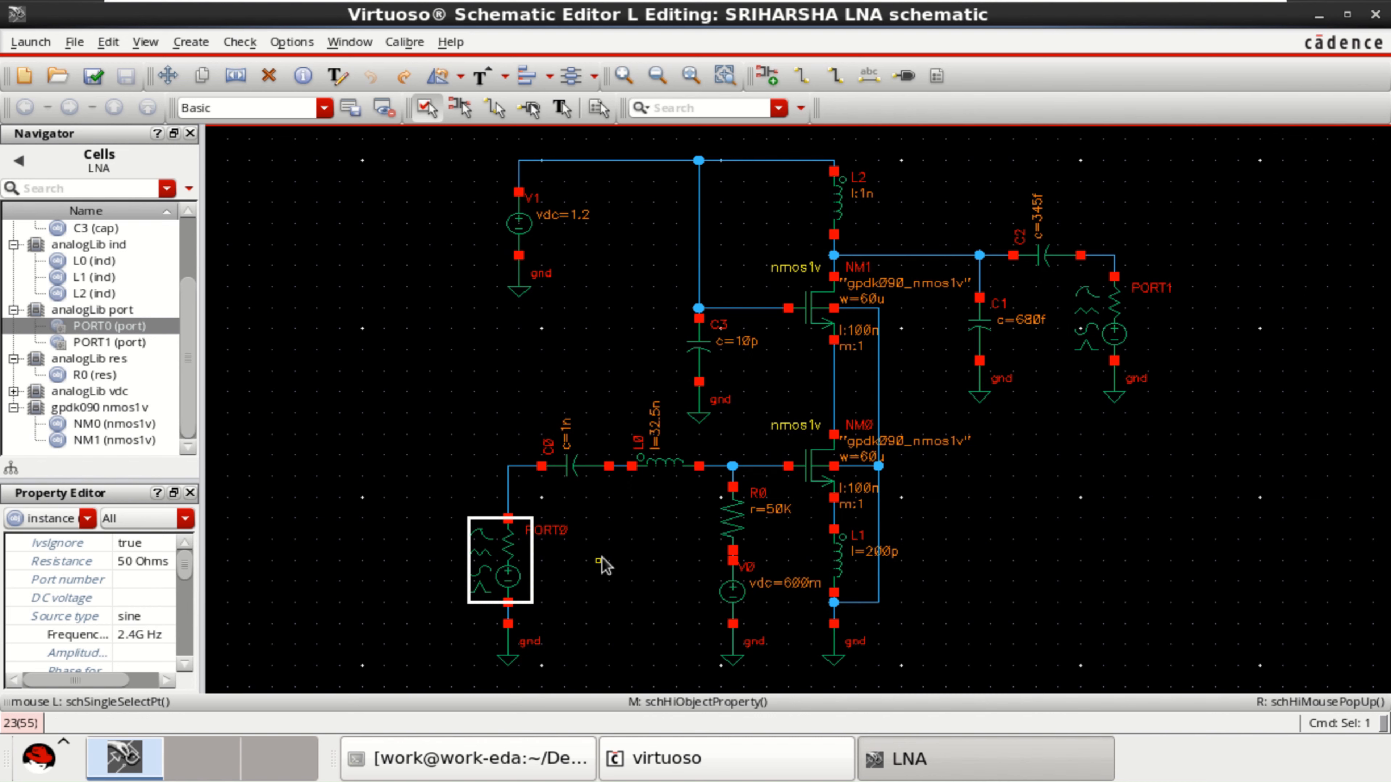
key(q)
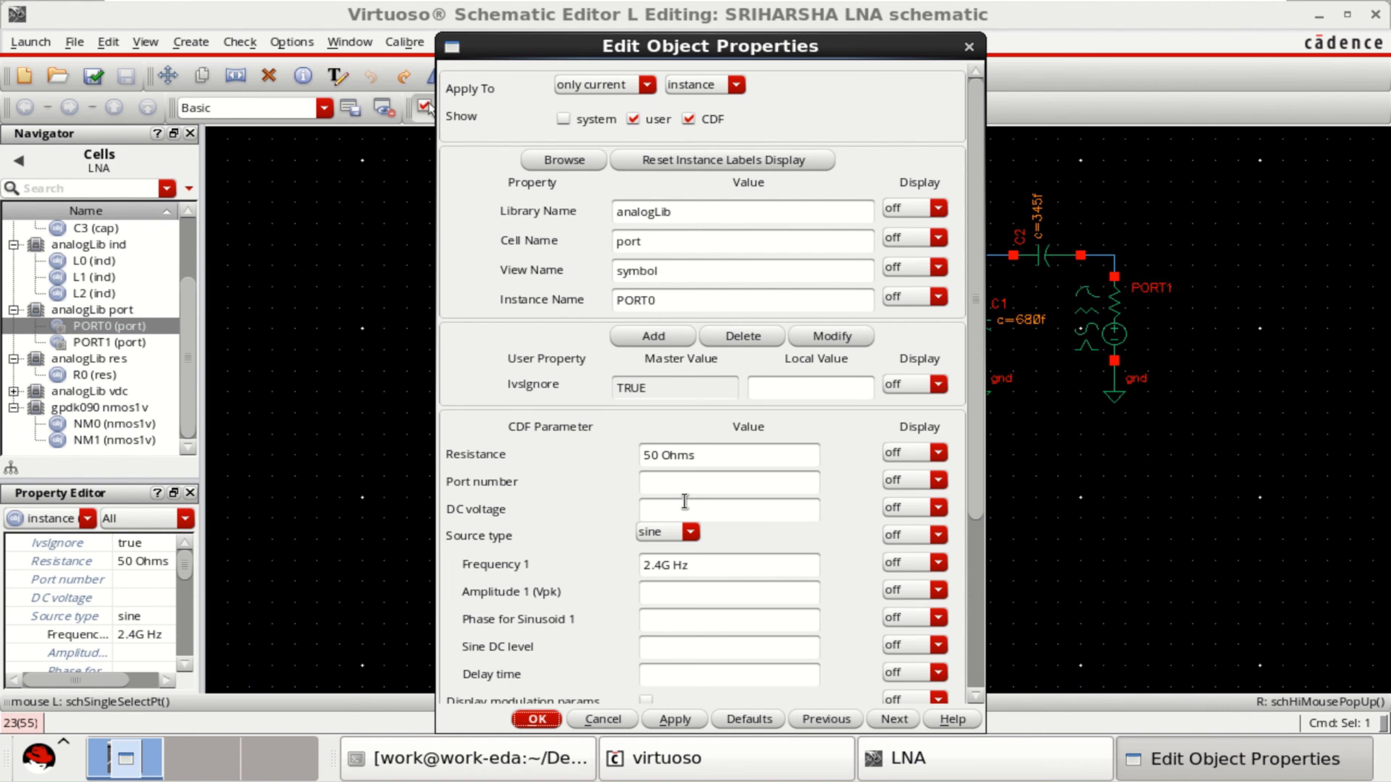
click(687, 454)
drag(693, 454, 528, 454)
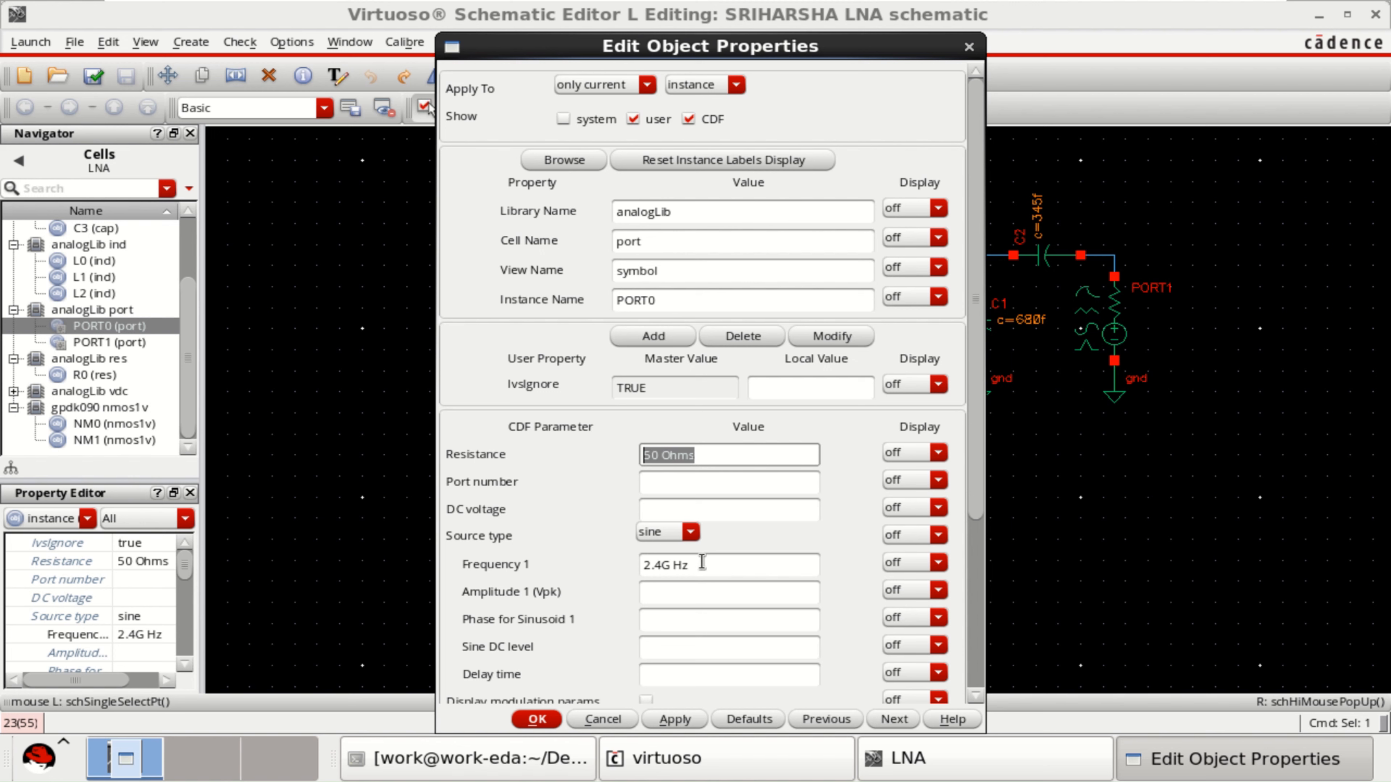
drag(703, 565, 576, 565)
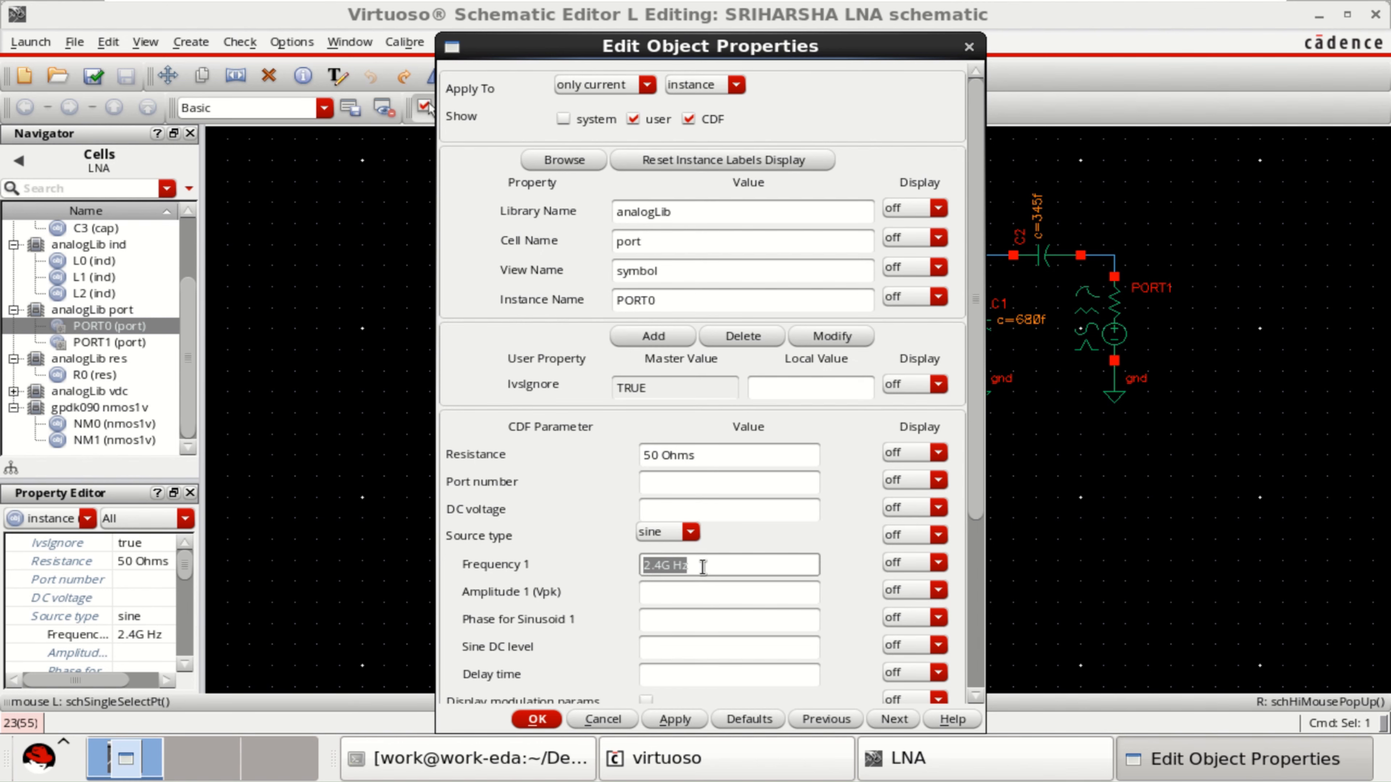
click(537, 719)
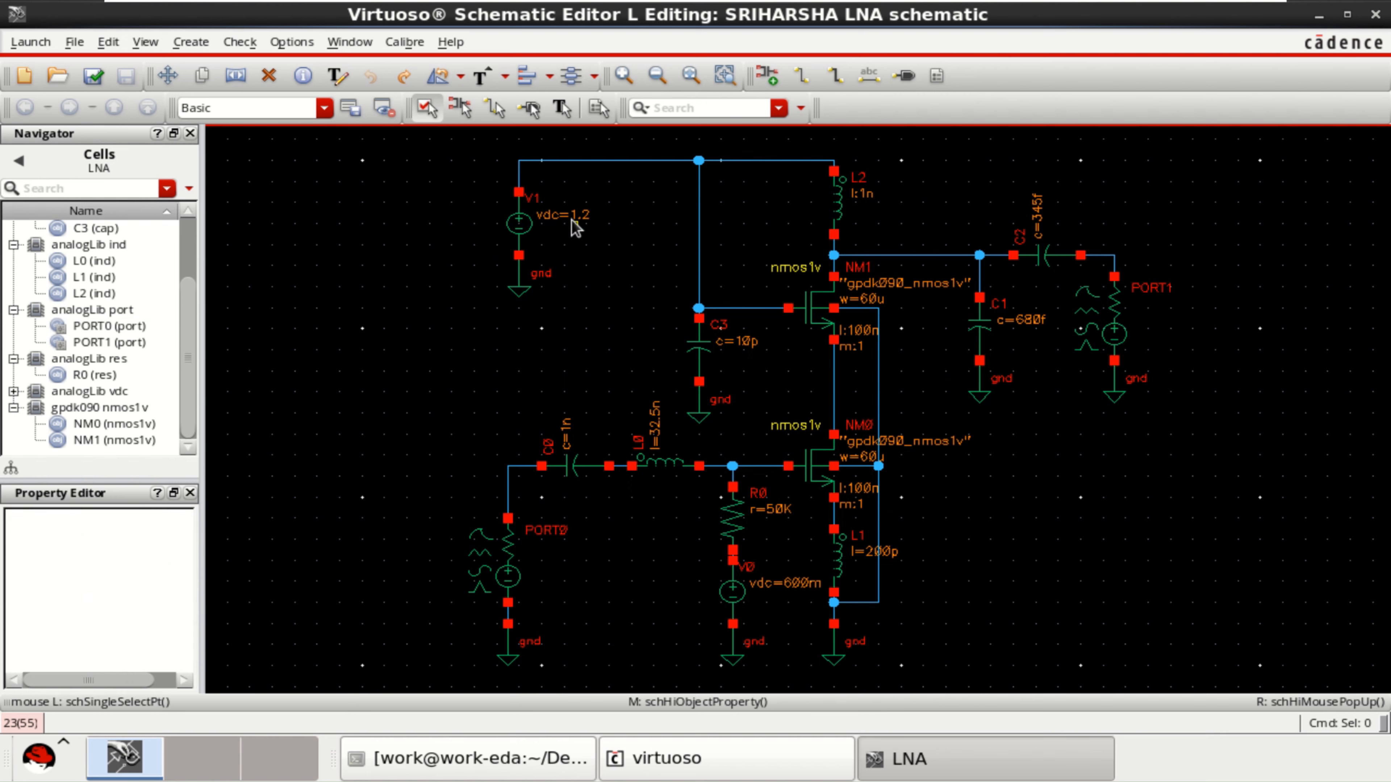
Look at supply source V1 and inspect the inductance and resistance properties of load inductor L2.
click(521, 222)
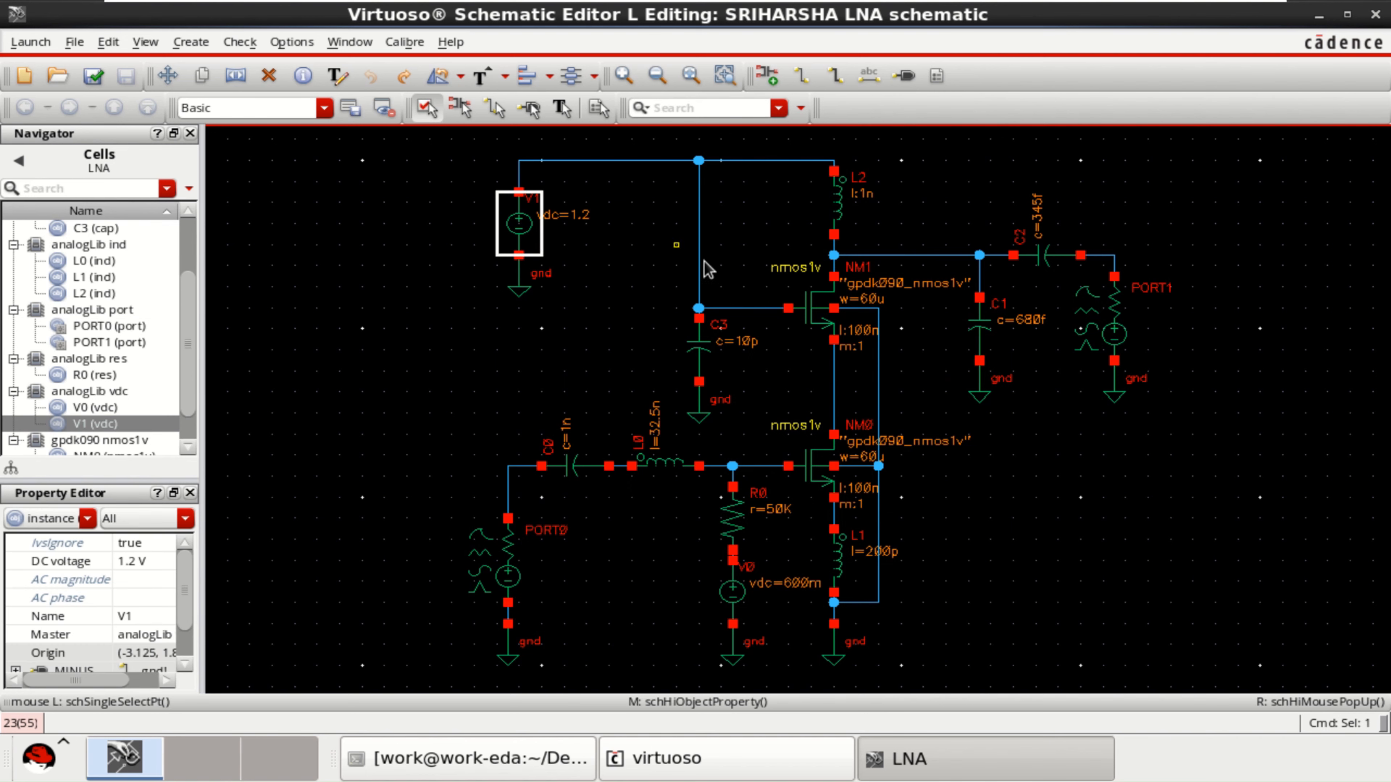
click(835, 193)
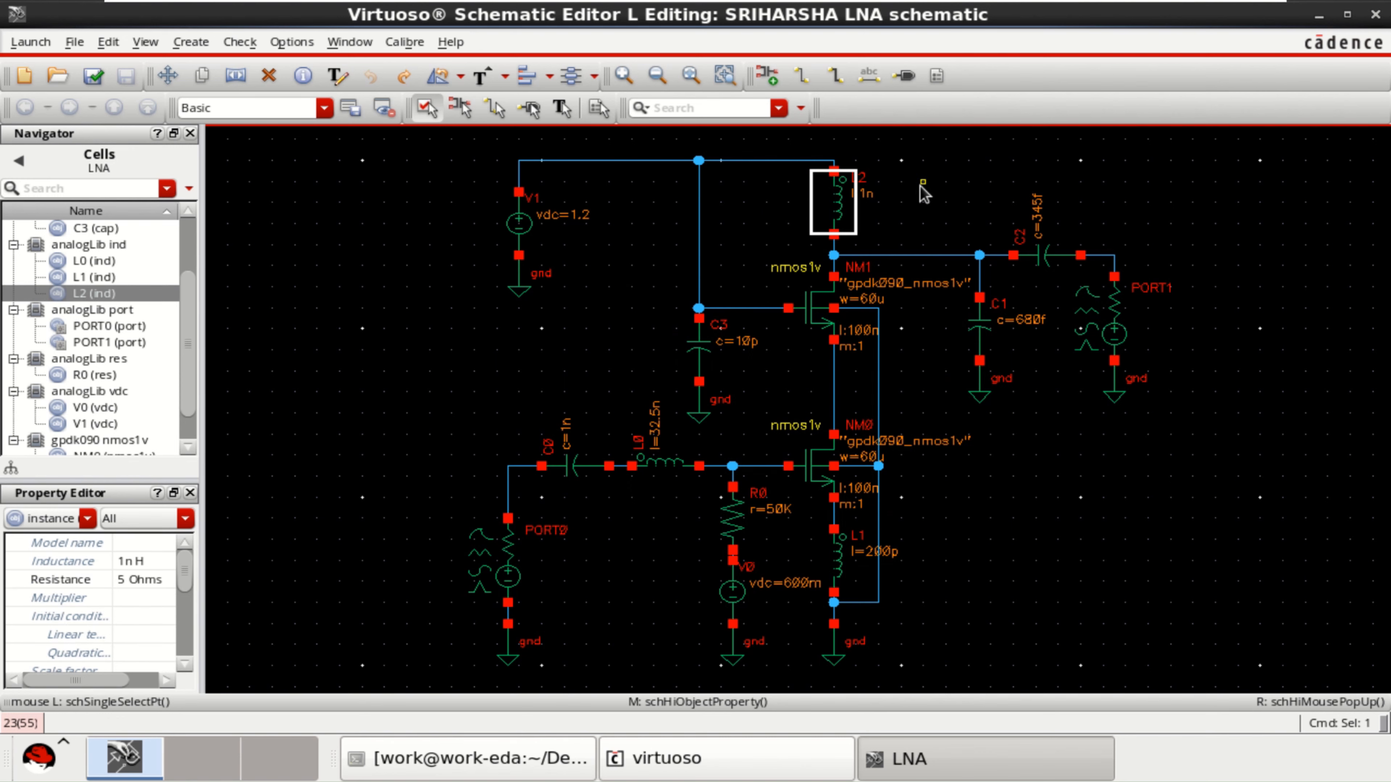
click(920, 187)
click(838, 205)
key(q)
drag(677, 415, 570, 408)
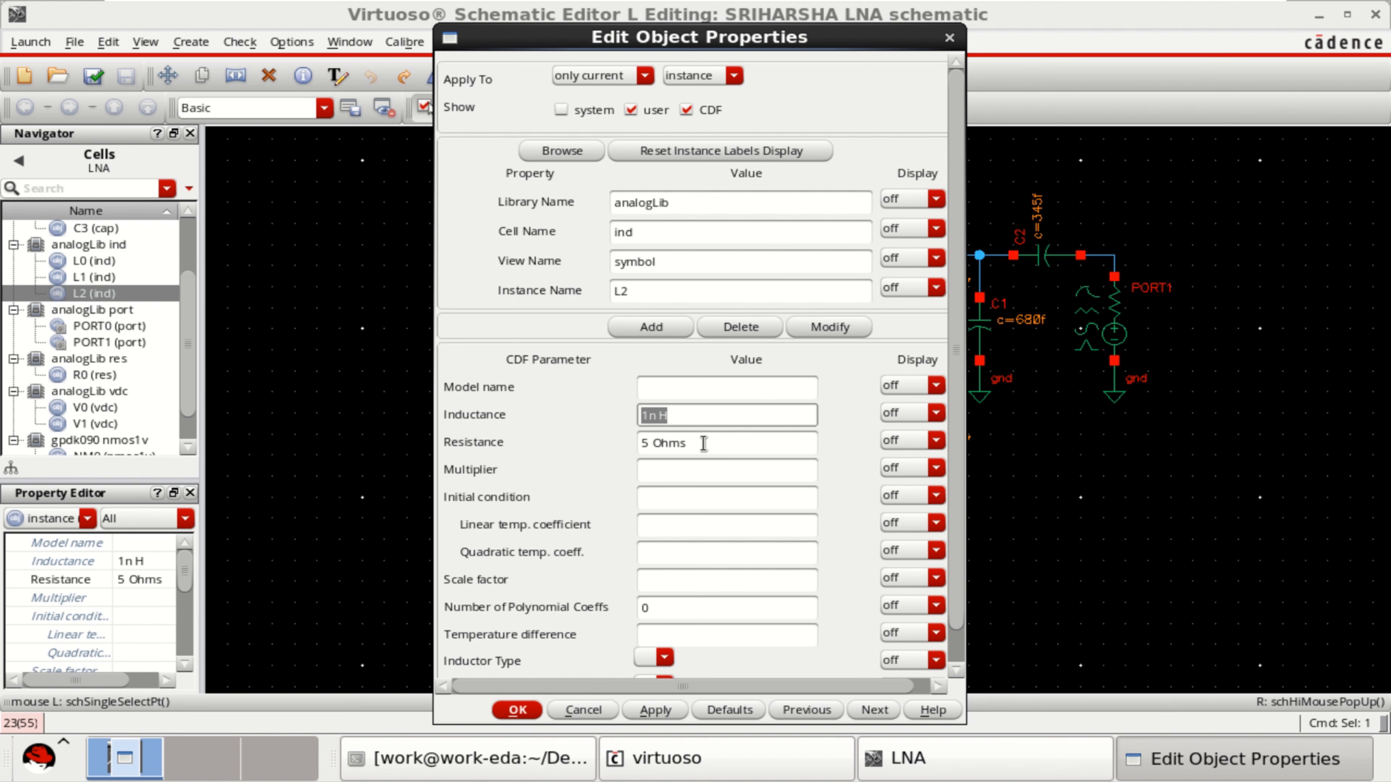
drag(704, 442, 577, 437)
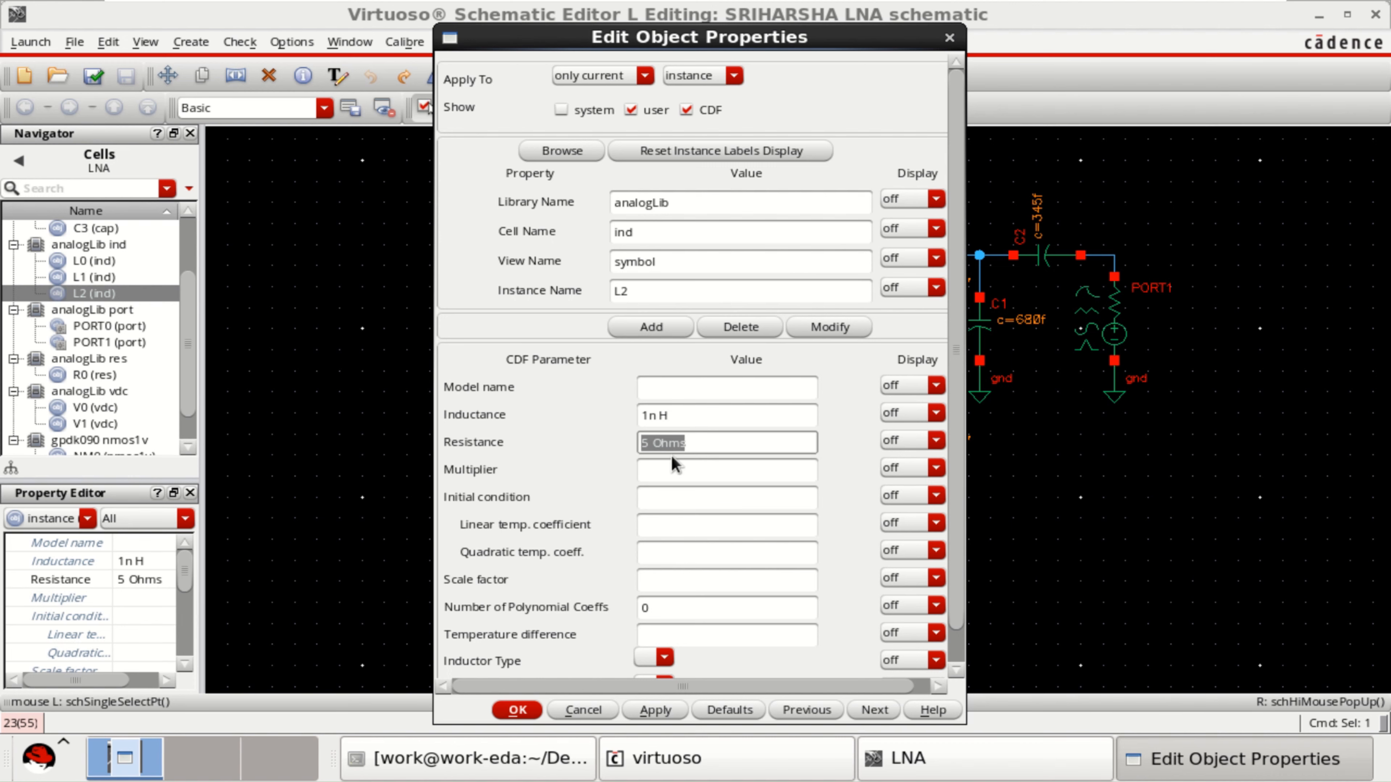
click(520, 711)
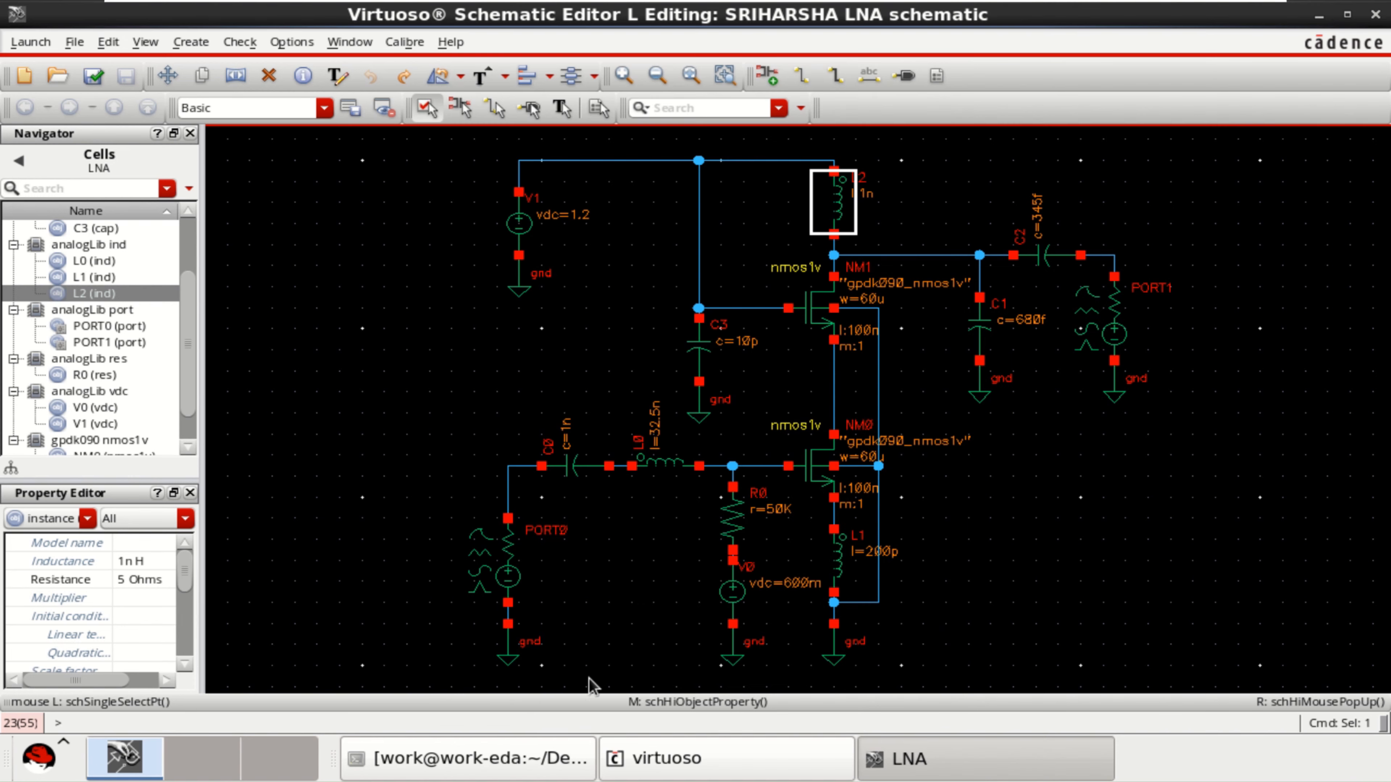
click(980, 567)
Check the inductance in the properties of source inductor L1 below NM0, and clear the selection.
click(830, 574)
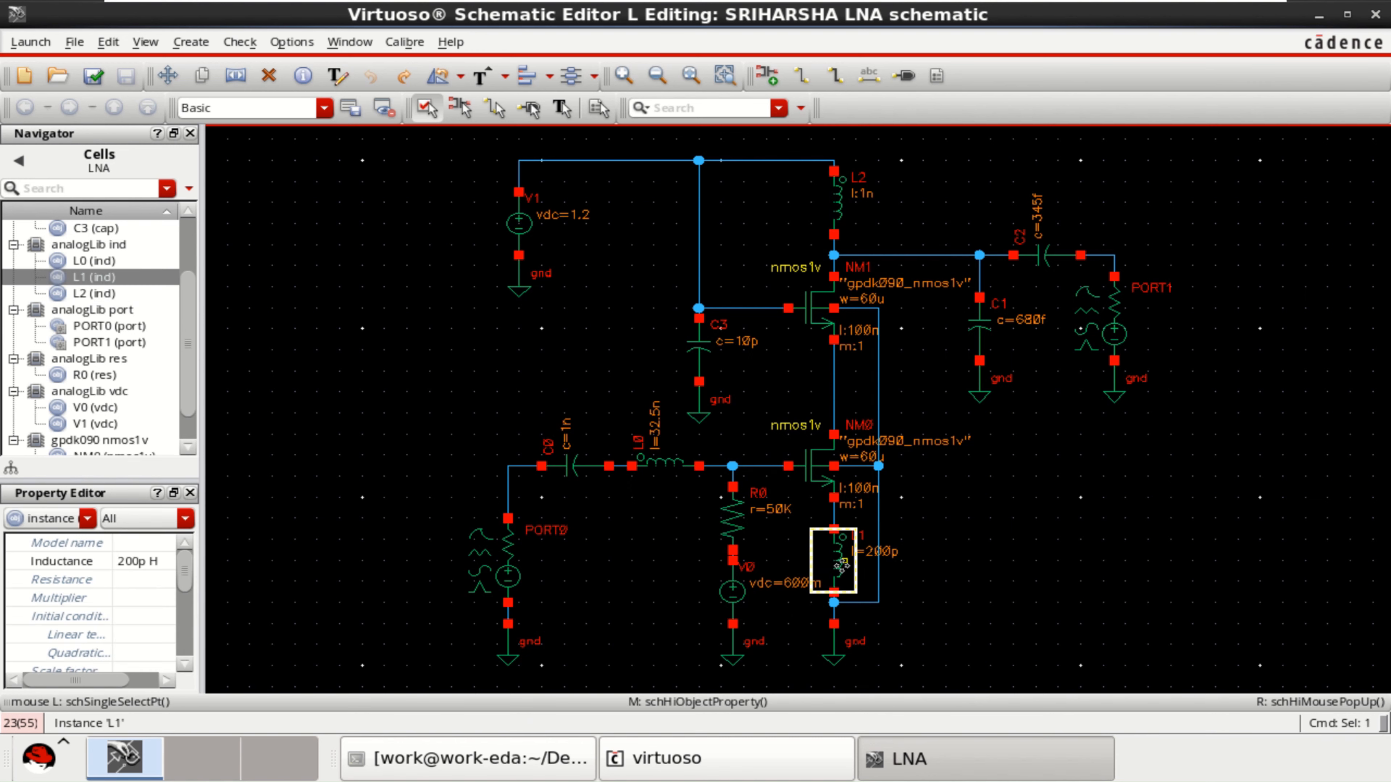
key(q)
drag(711, 436, 568, 430)
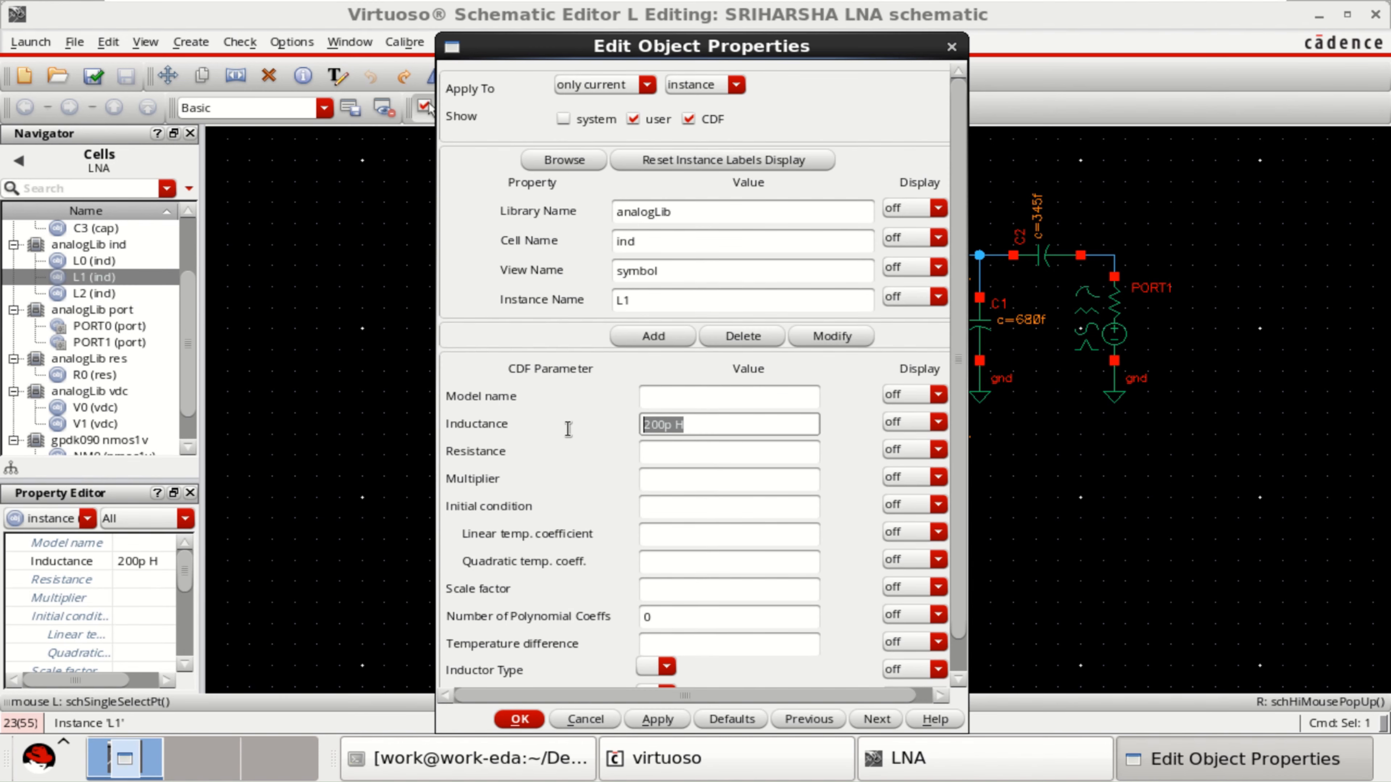
click(524, 721)
click(1024, 549)
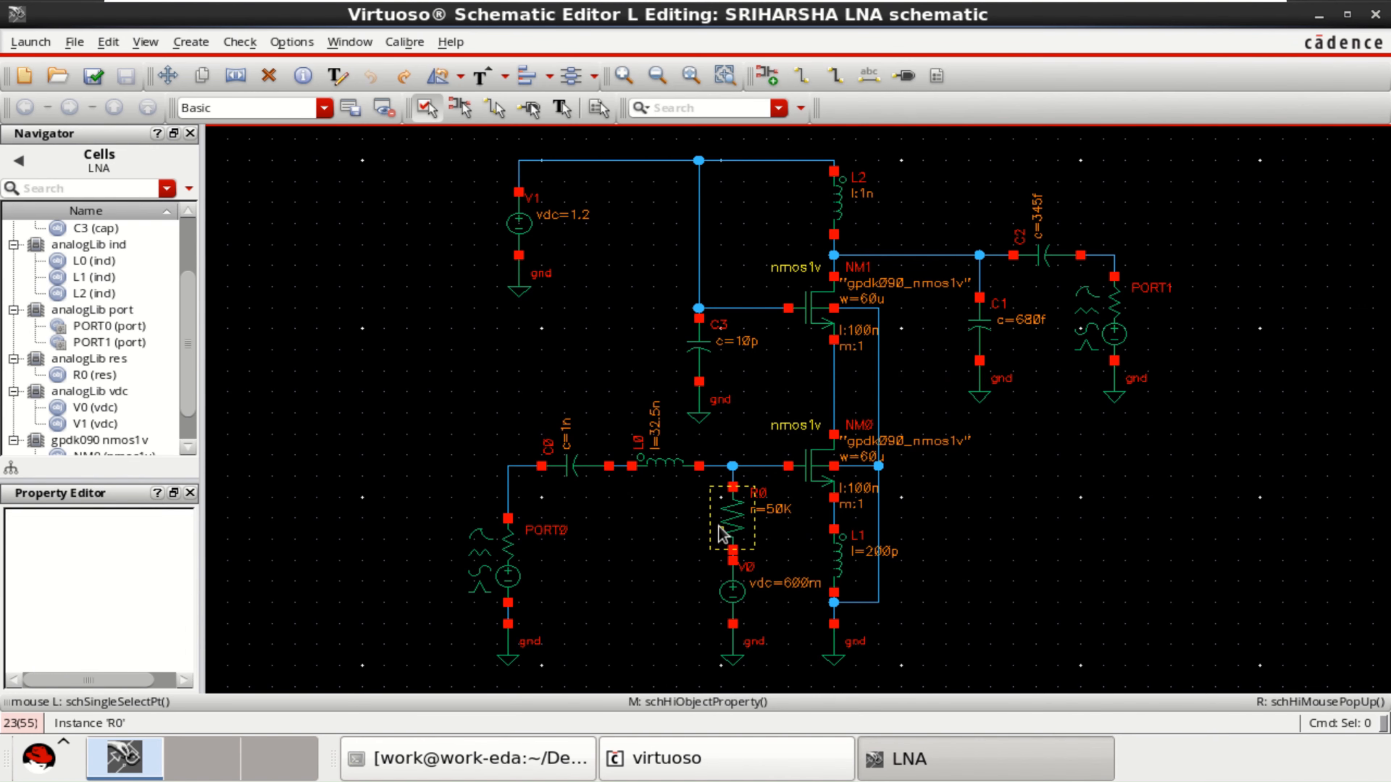
Check the resistance in the properties of gate bias resistor R0.
click(738, 520)
middle_click(737, 519)
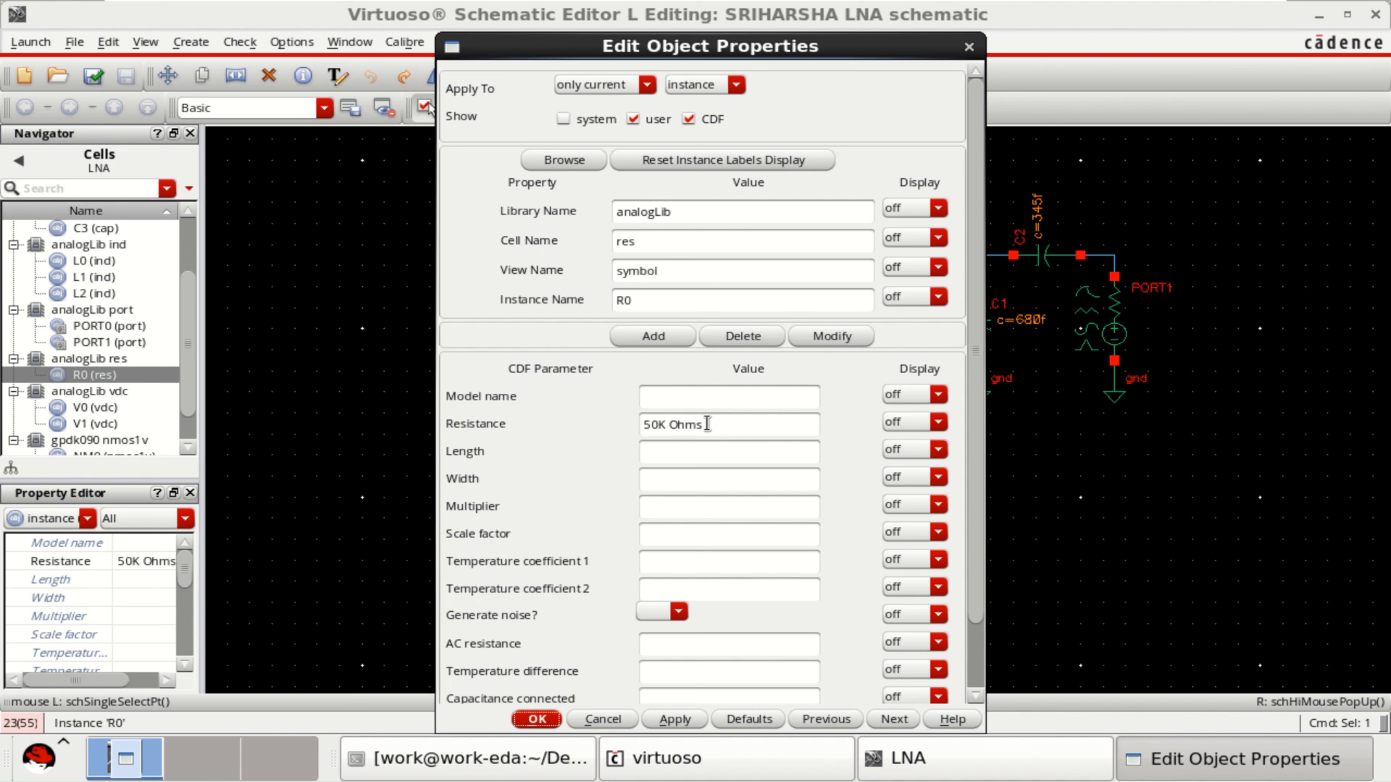
click(541, 719)
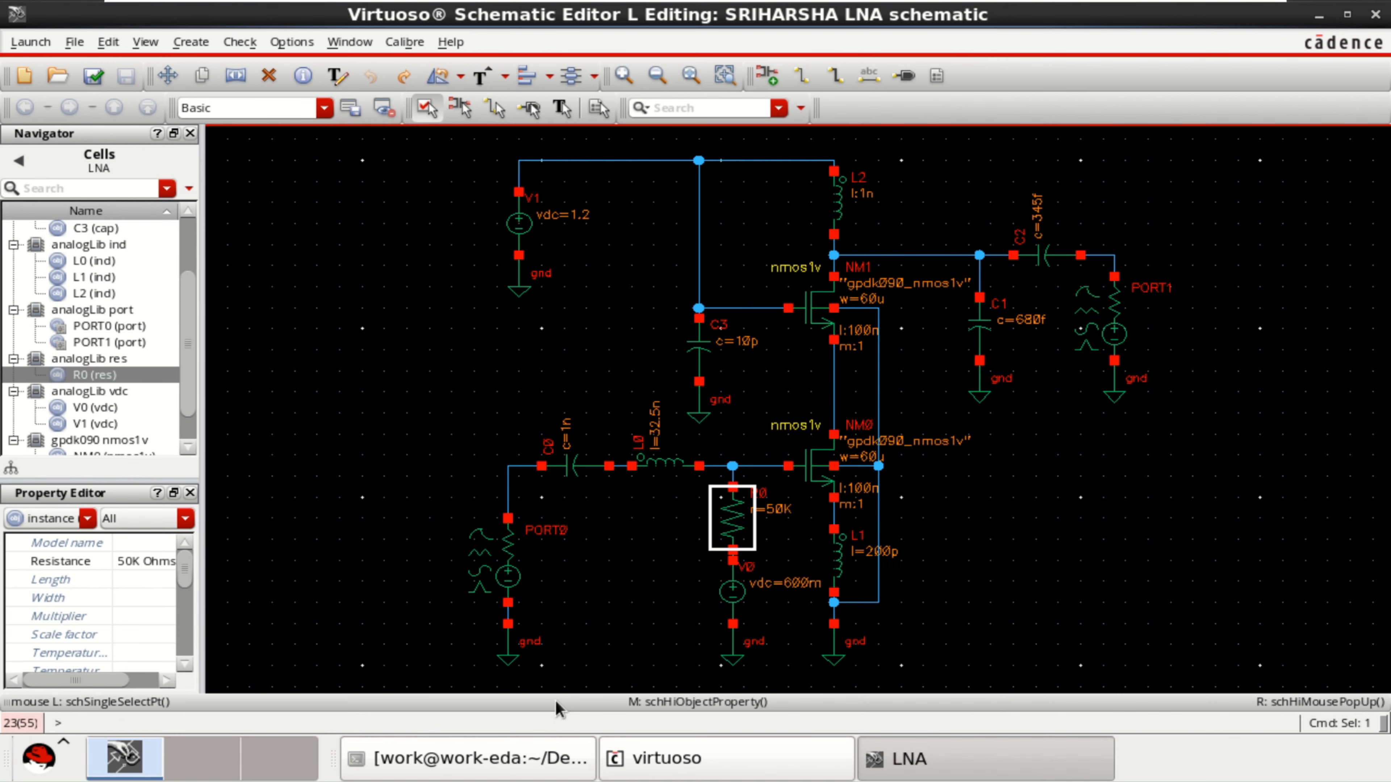
Check the DC voltage in the properties of gate bias source V0.
click(737, 594)
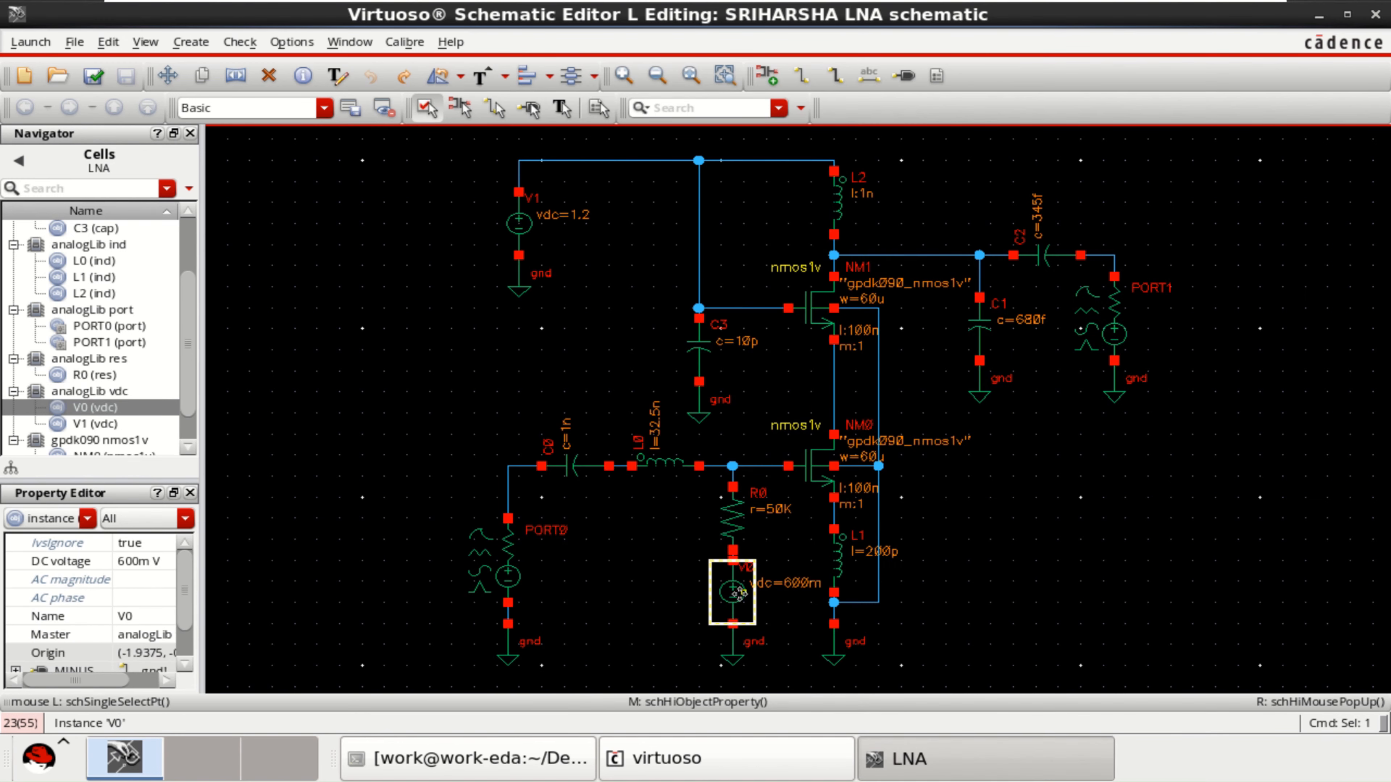
middle_click(738, 593)
drag(699, 453, 563, 448)
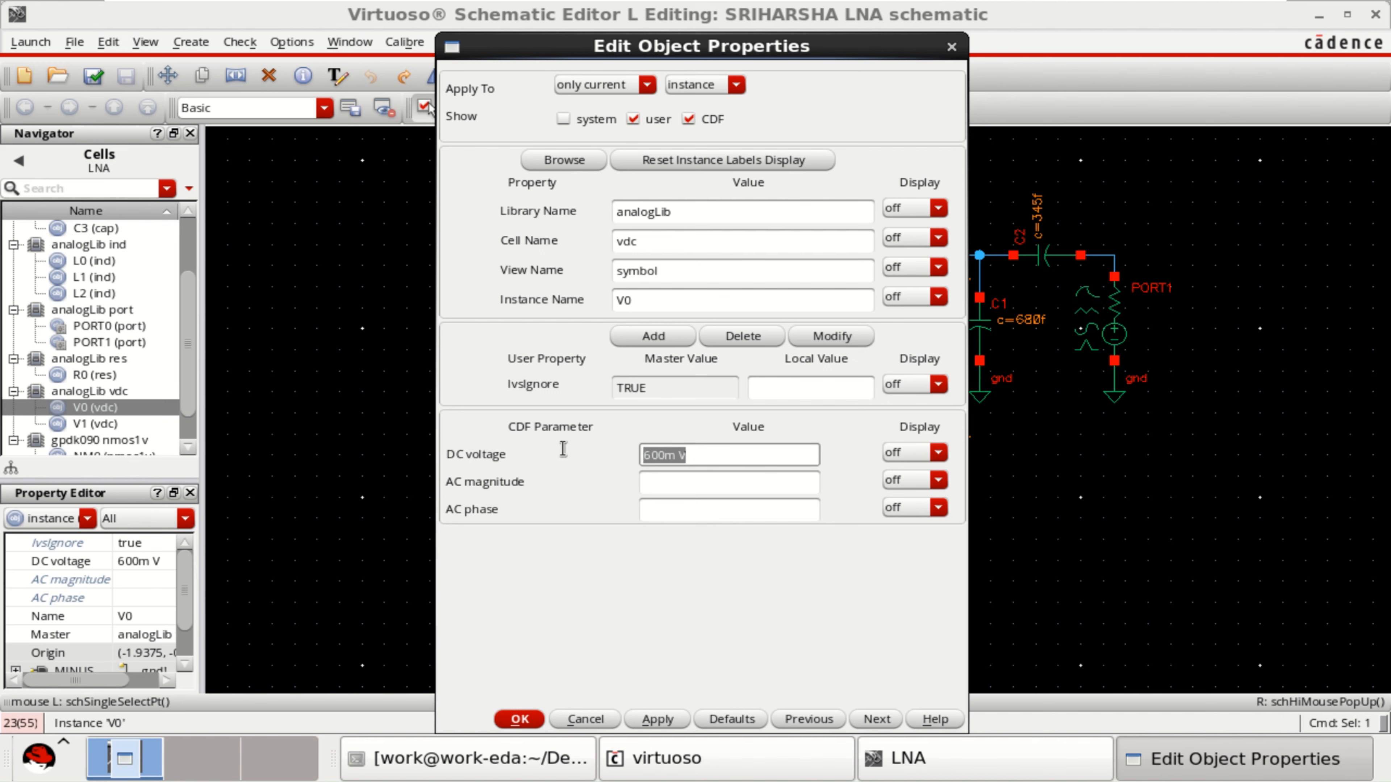
click(519, 719)
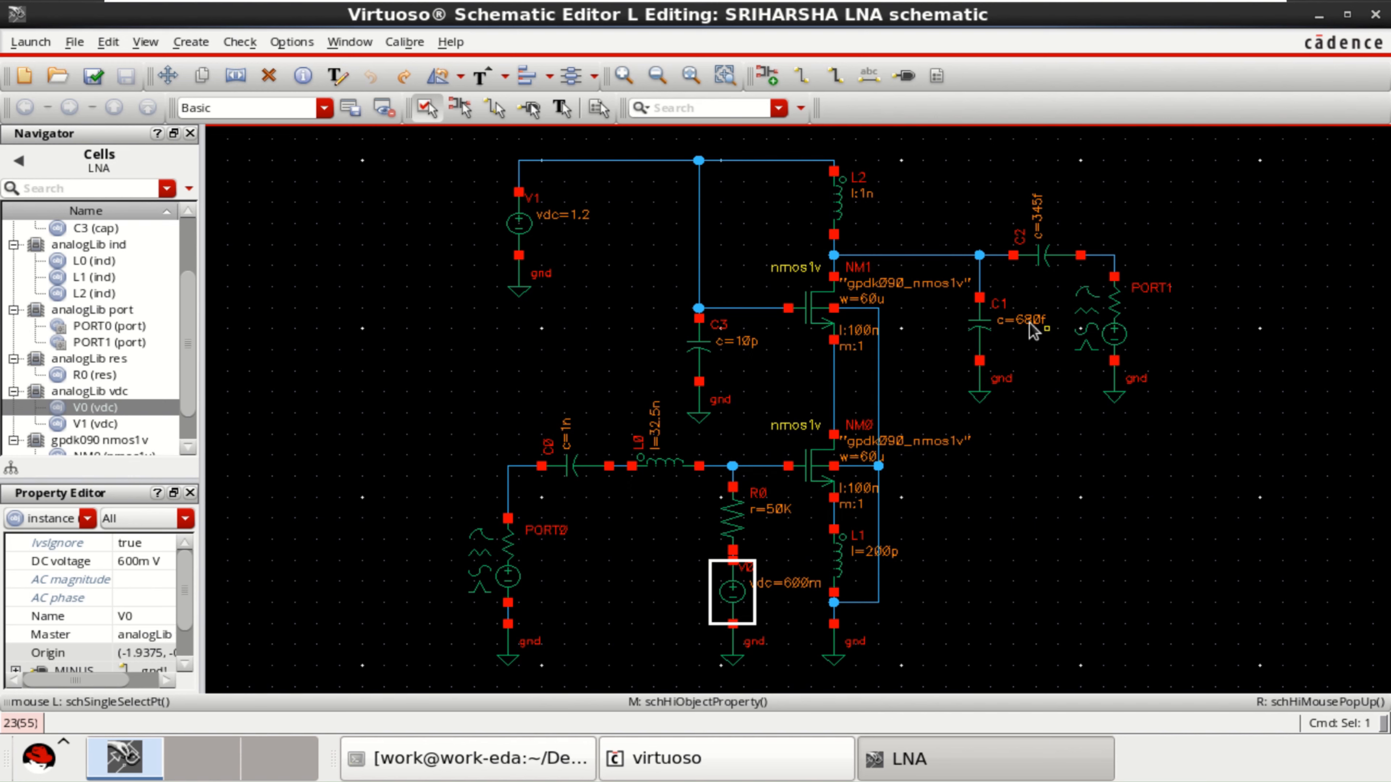
Point out the series capacitors C0 at the input and C2 at the output, and clear the selection.
click(572, 466)
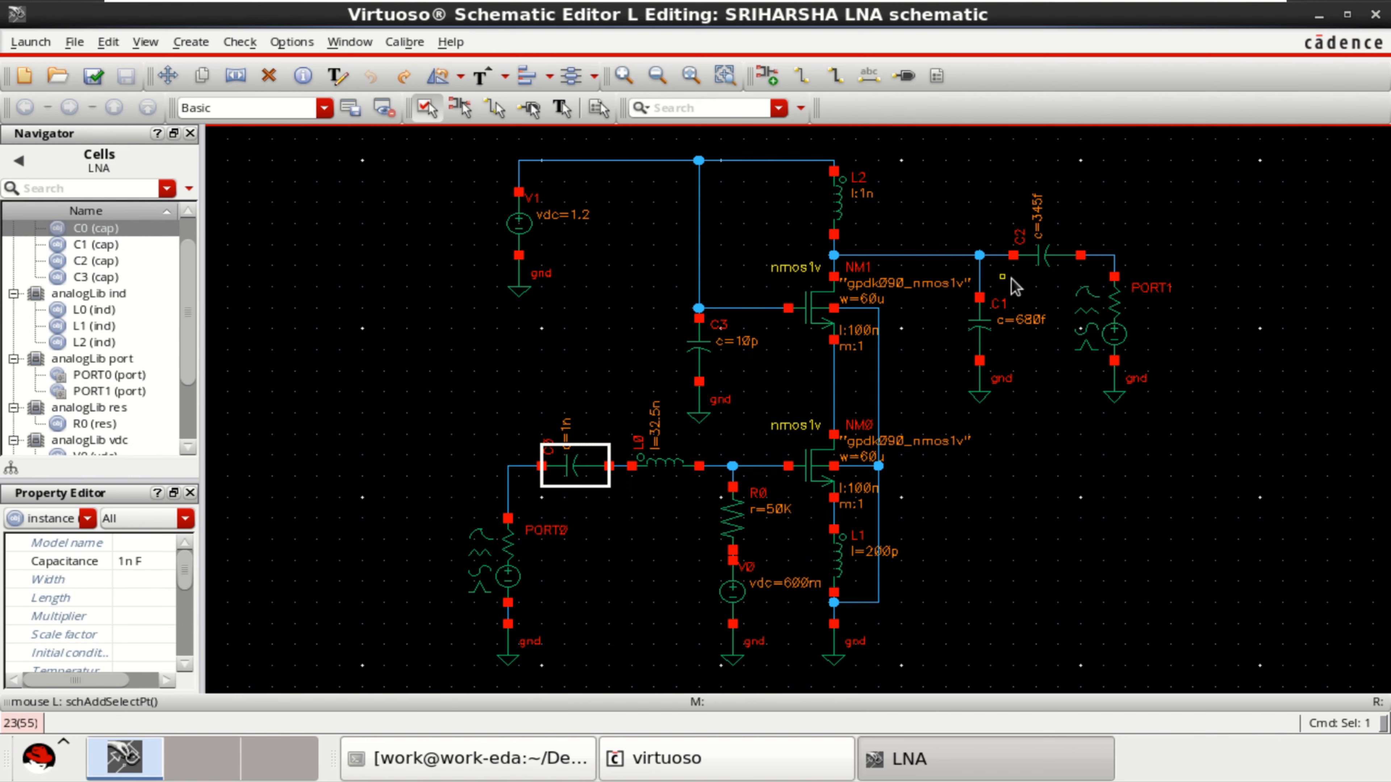
shift+click(1039, 268)
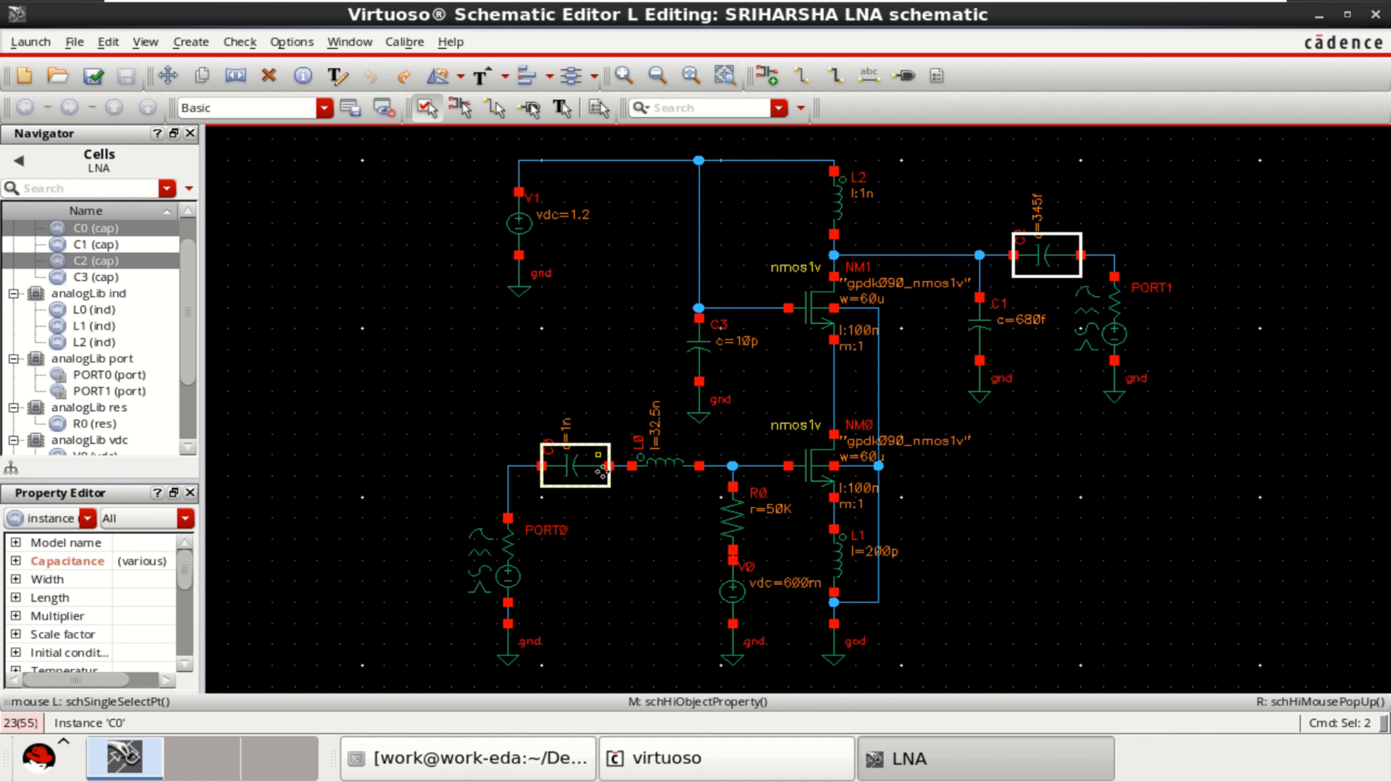
click(1064, 519)
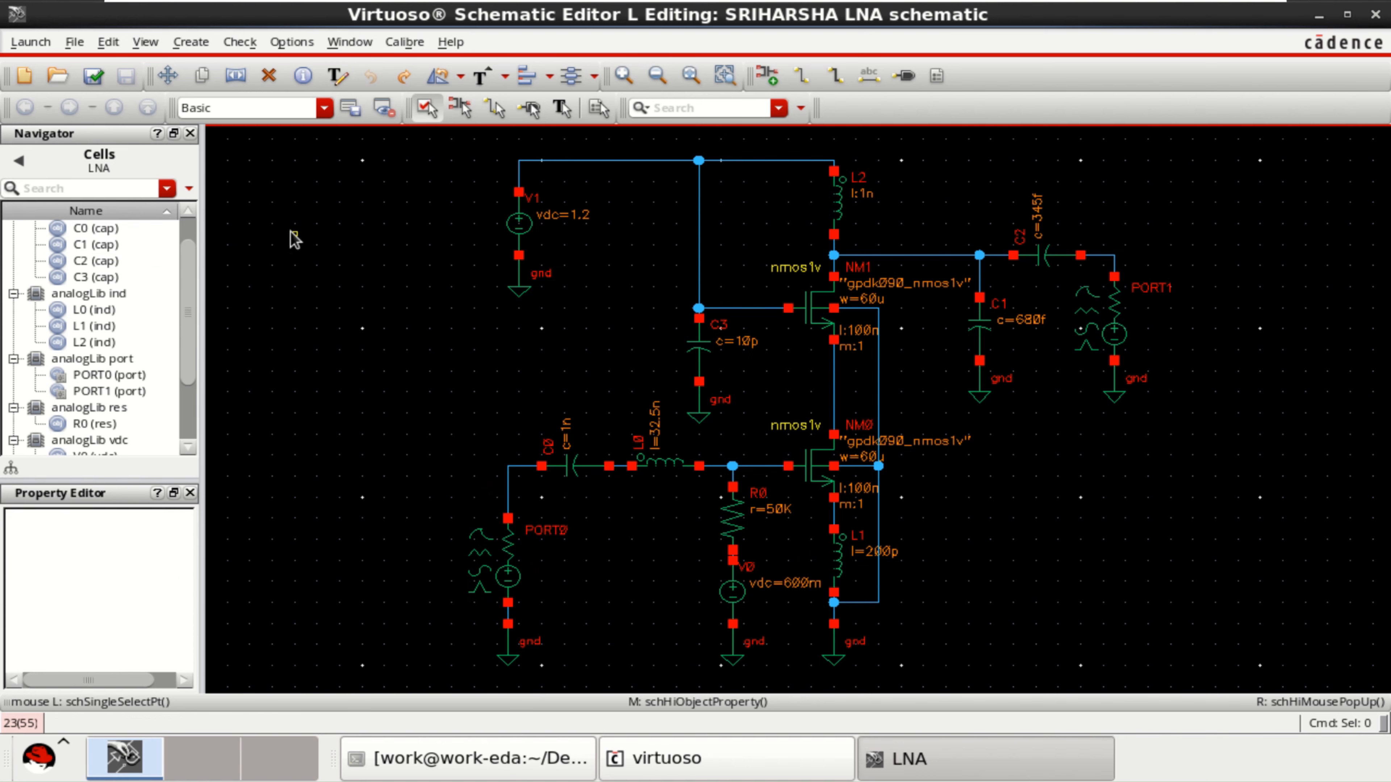
Check and save the schematic, and create a new ADE Assembler view named maestro for the LNA cell in a new tab.
click(89, 78)
click(31, 42)
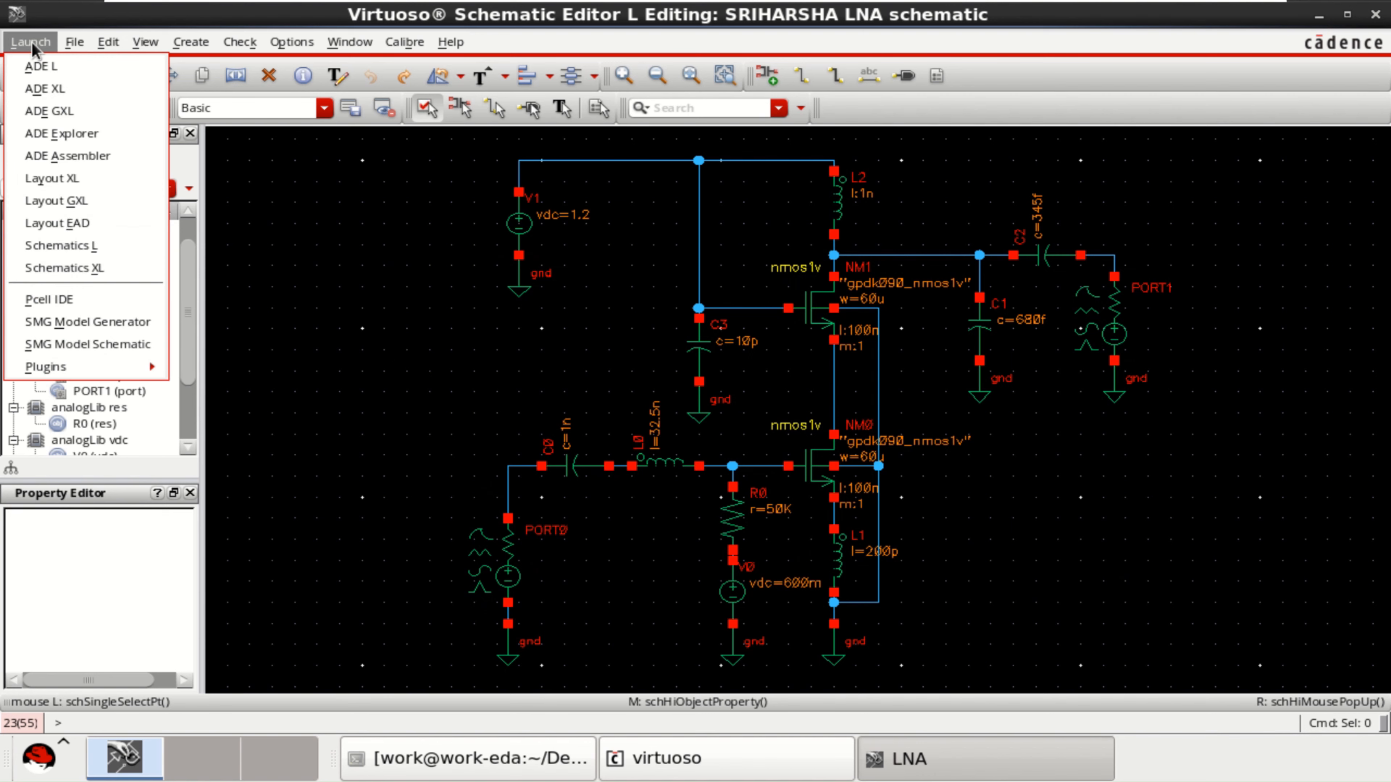
click(131, 159)
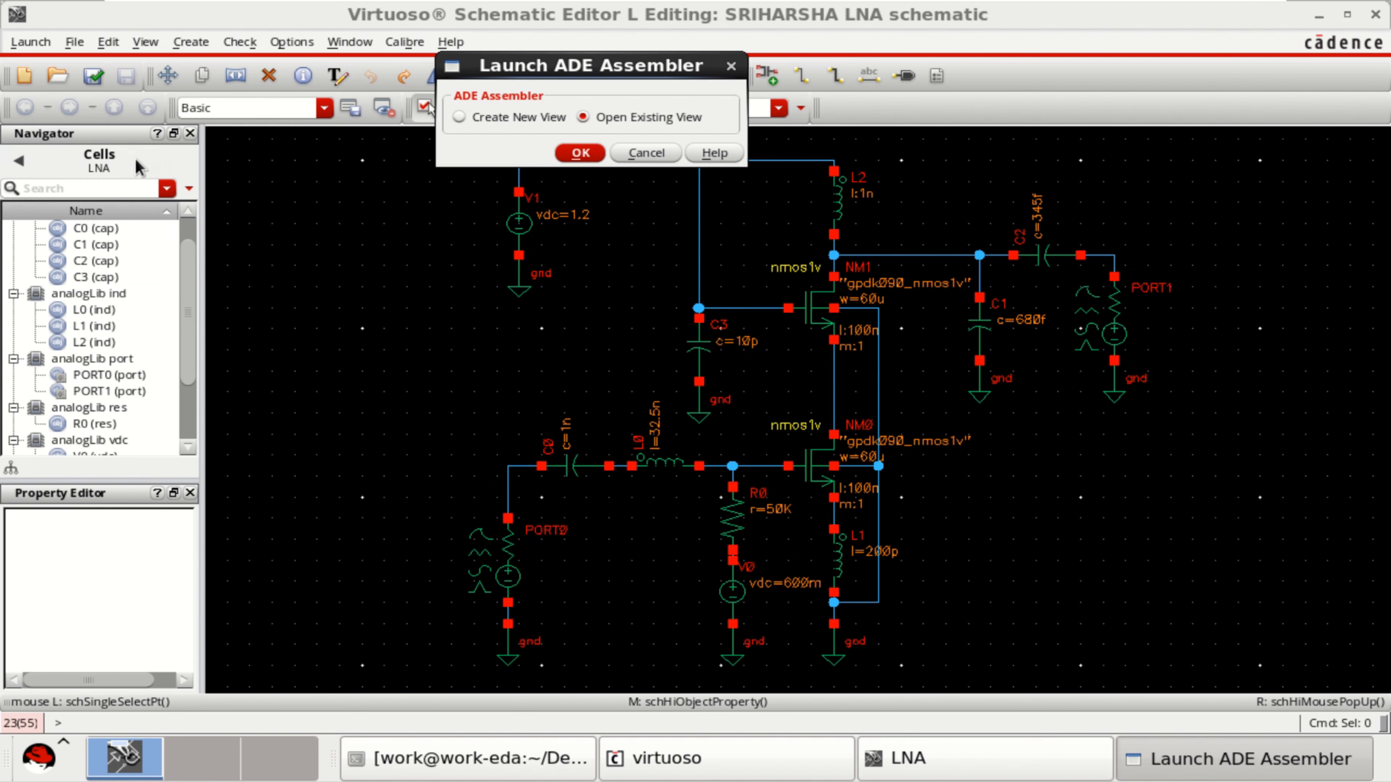
click(464, 116)
click(580, 154)
double_click(633, 164)
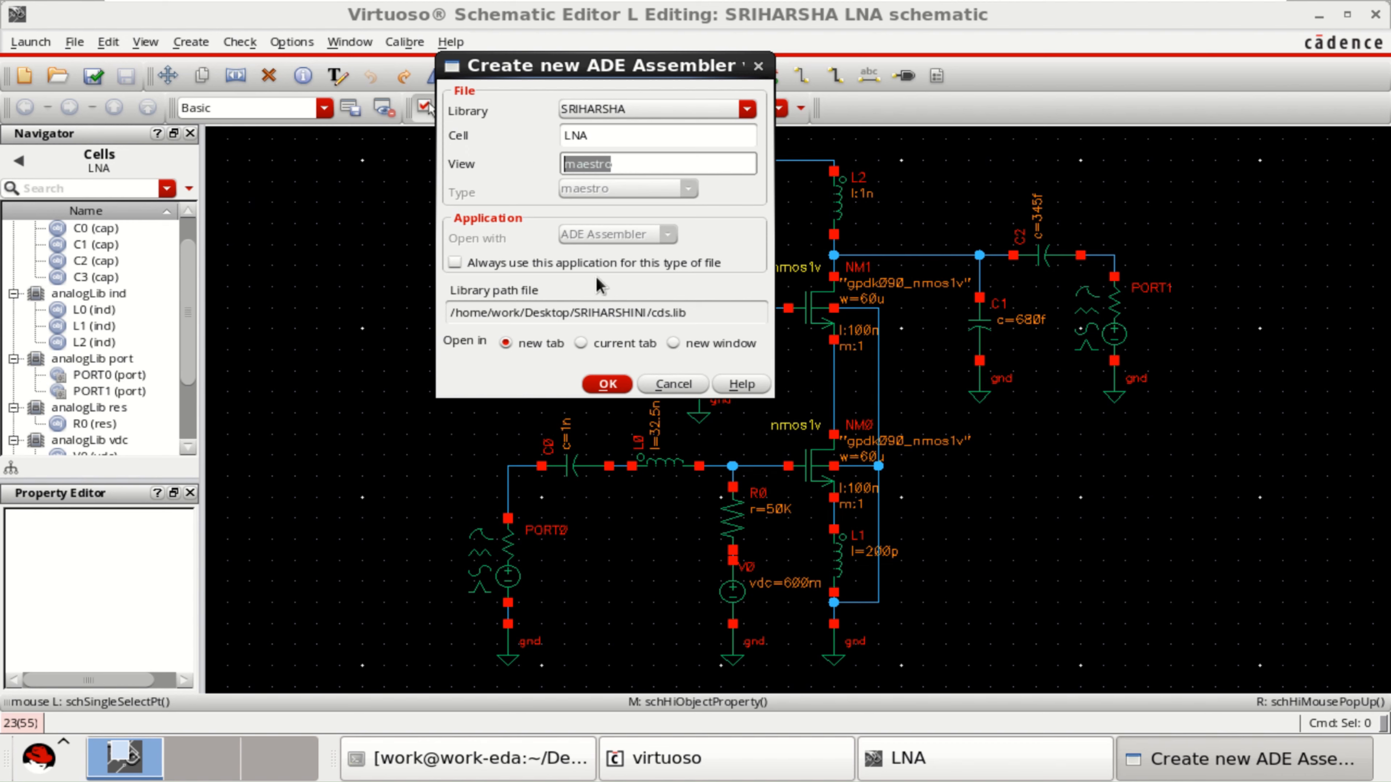
click(611, 389)
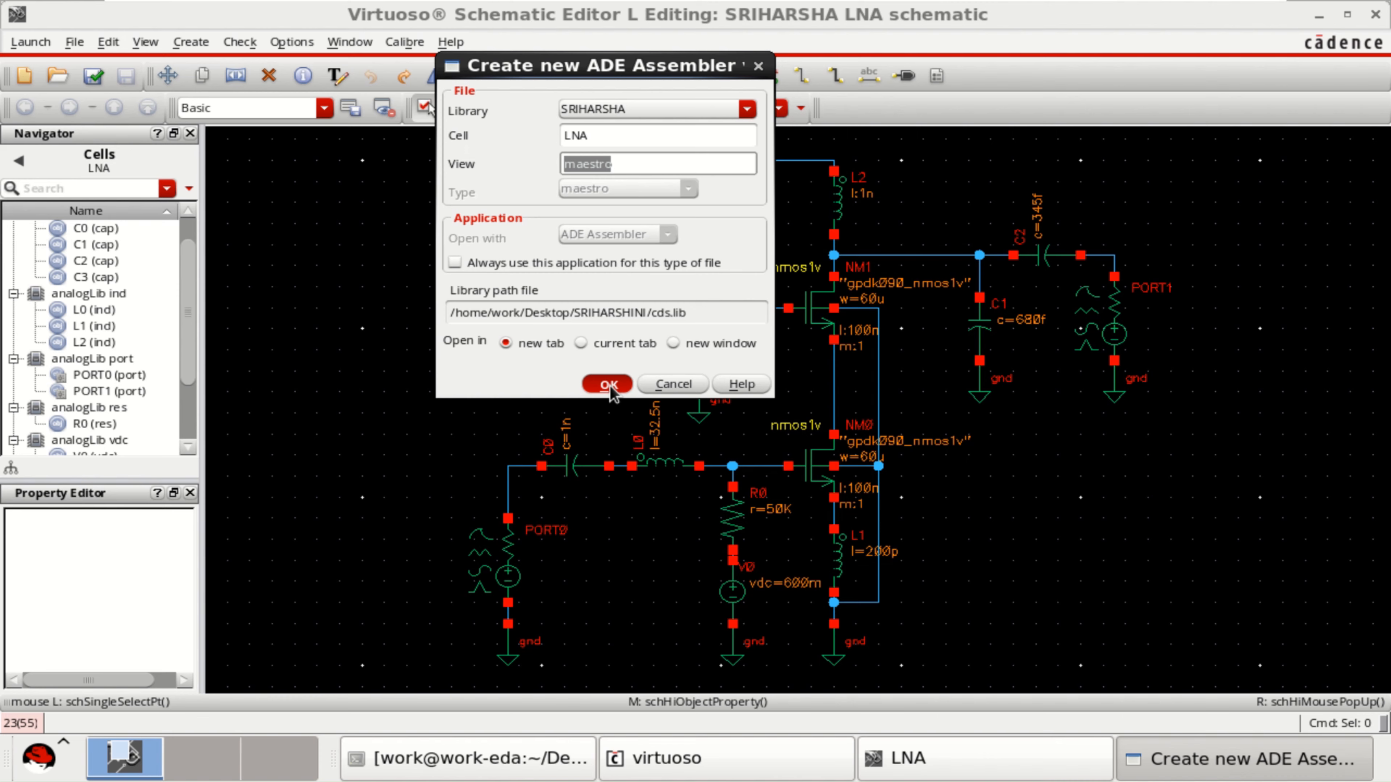
click(608, 385)
click(632, 419)
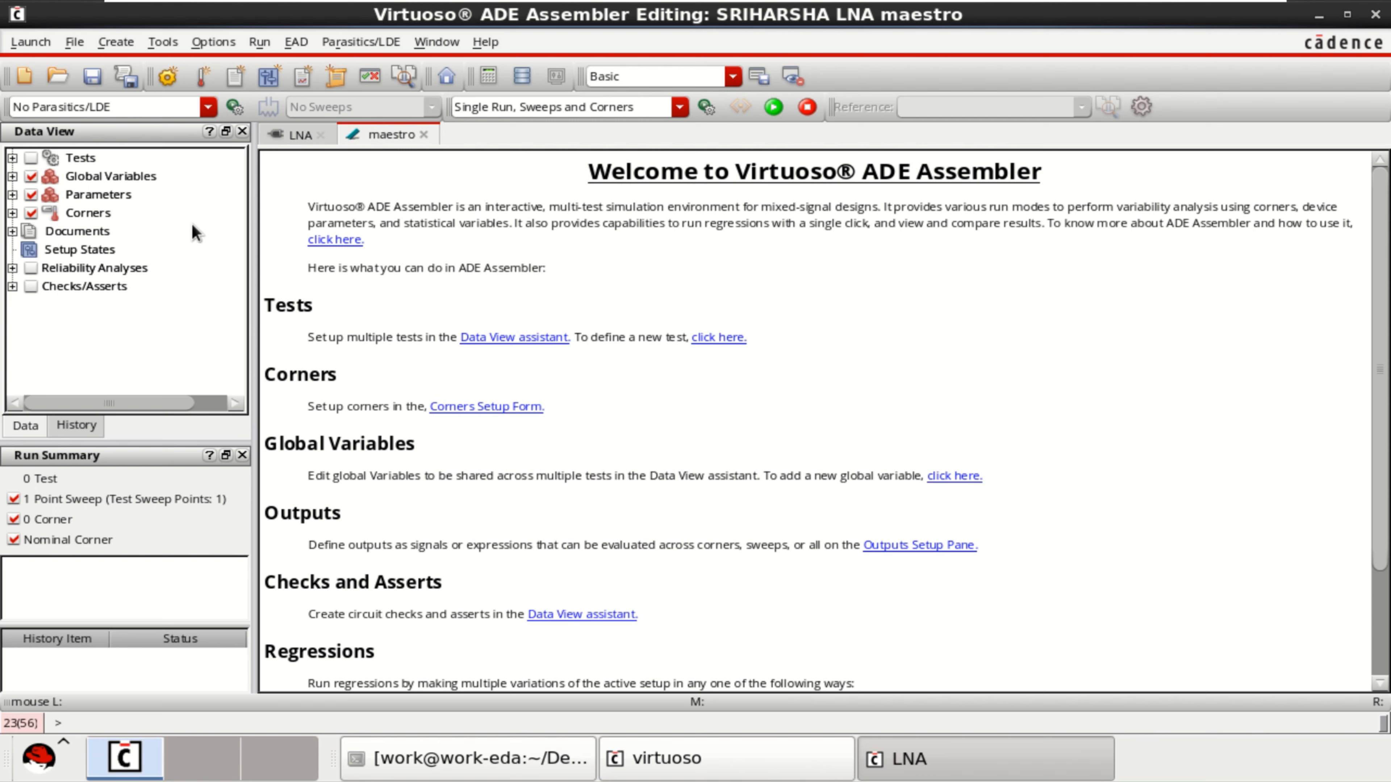
Add a test that uses the schematic view of the LNA cell in edit mode as its design.
click(12, 158)
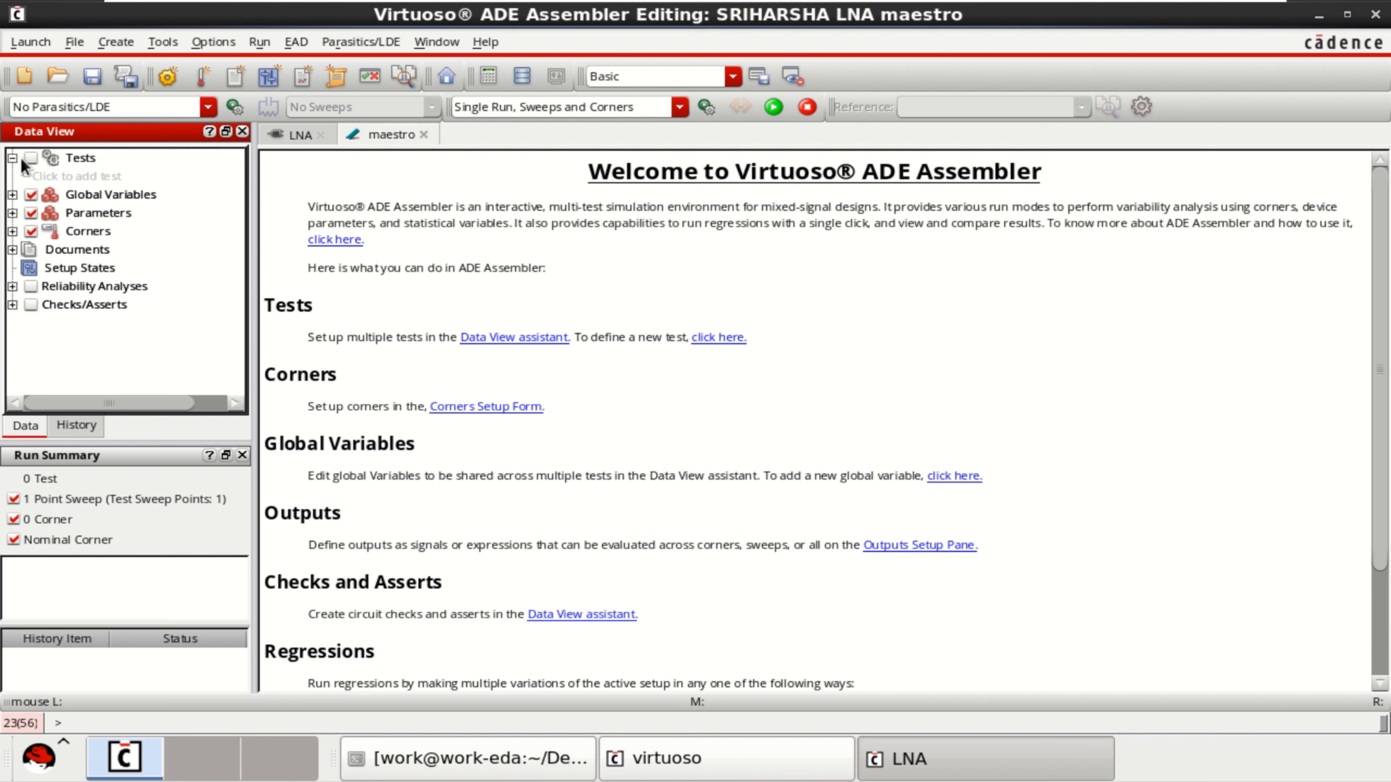
click(68, 175)
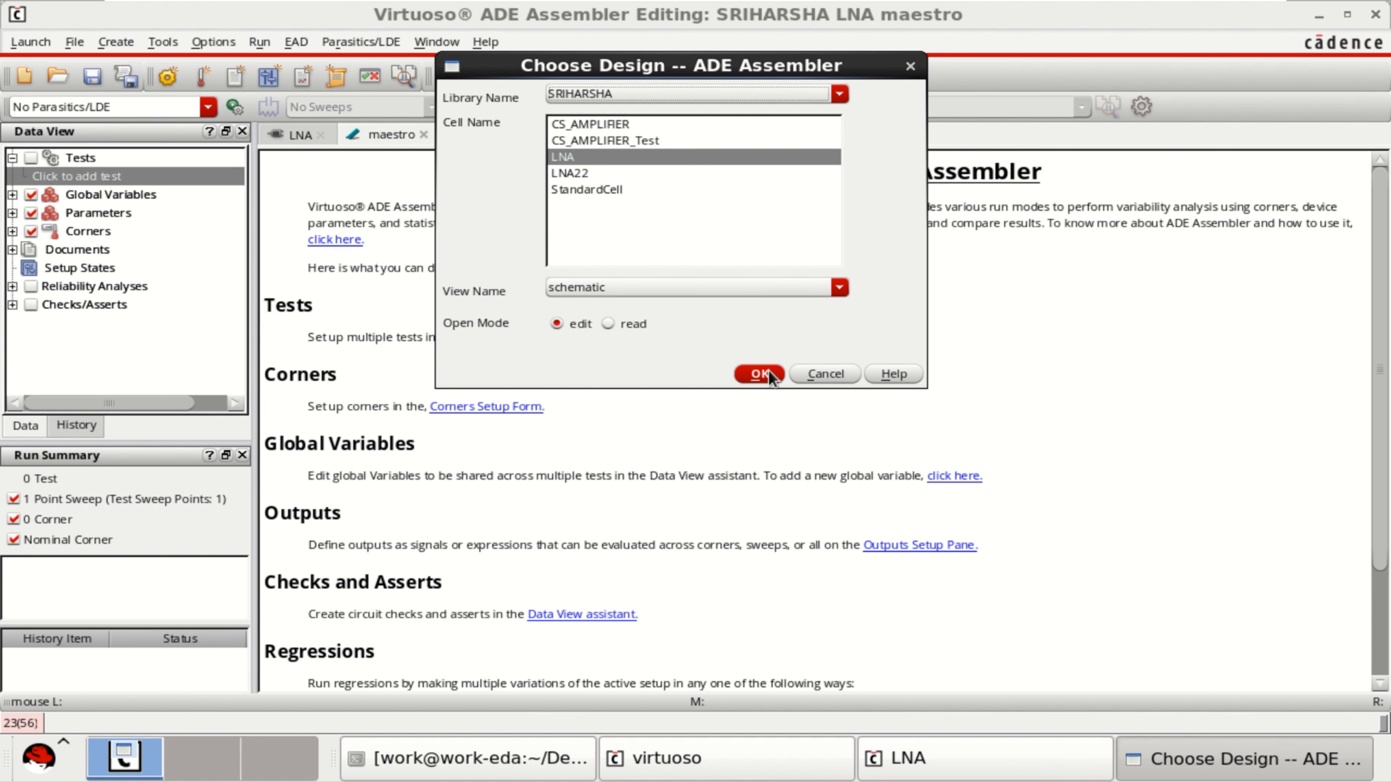
click(759, 374)
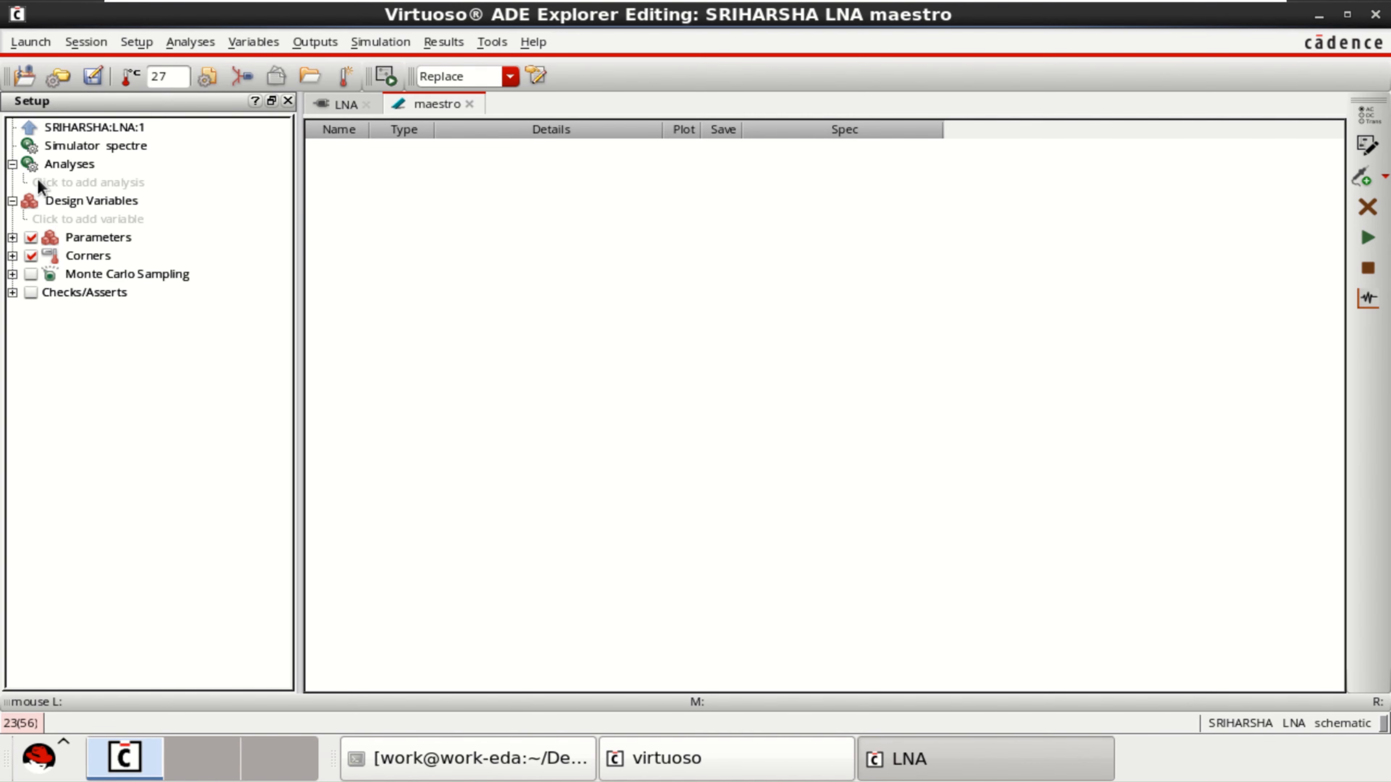
Add a transient analysis with a stop time of 10n and moderate accuracy.
click(72, 181)
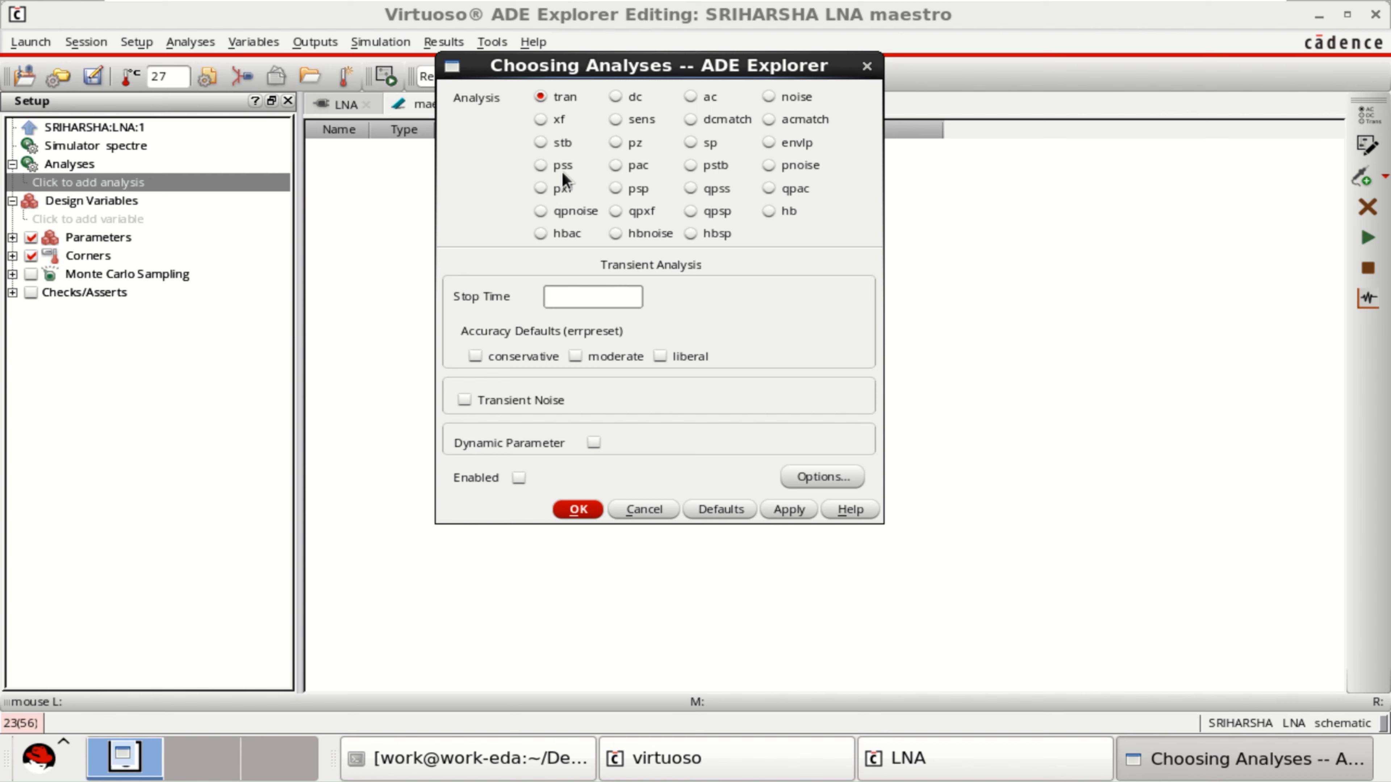
click(578, 353)
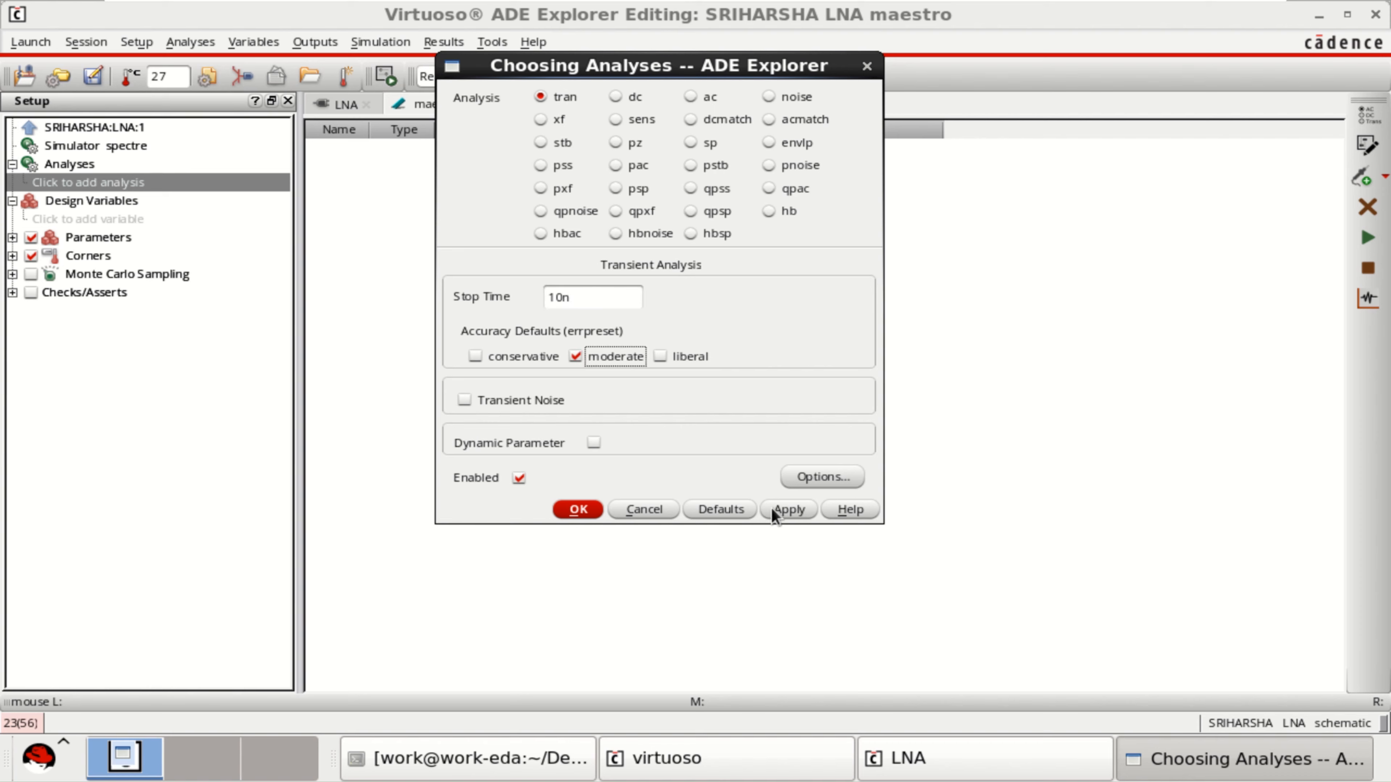
click(790, 510)
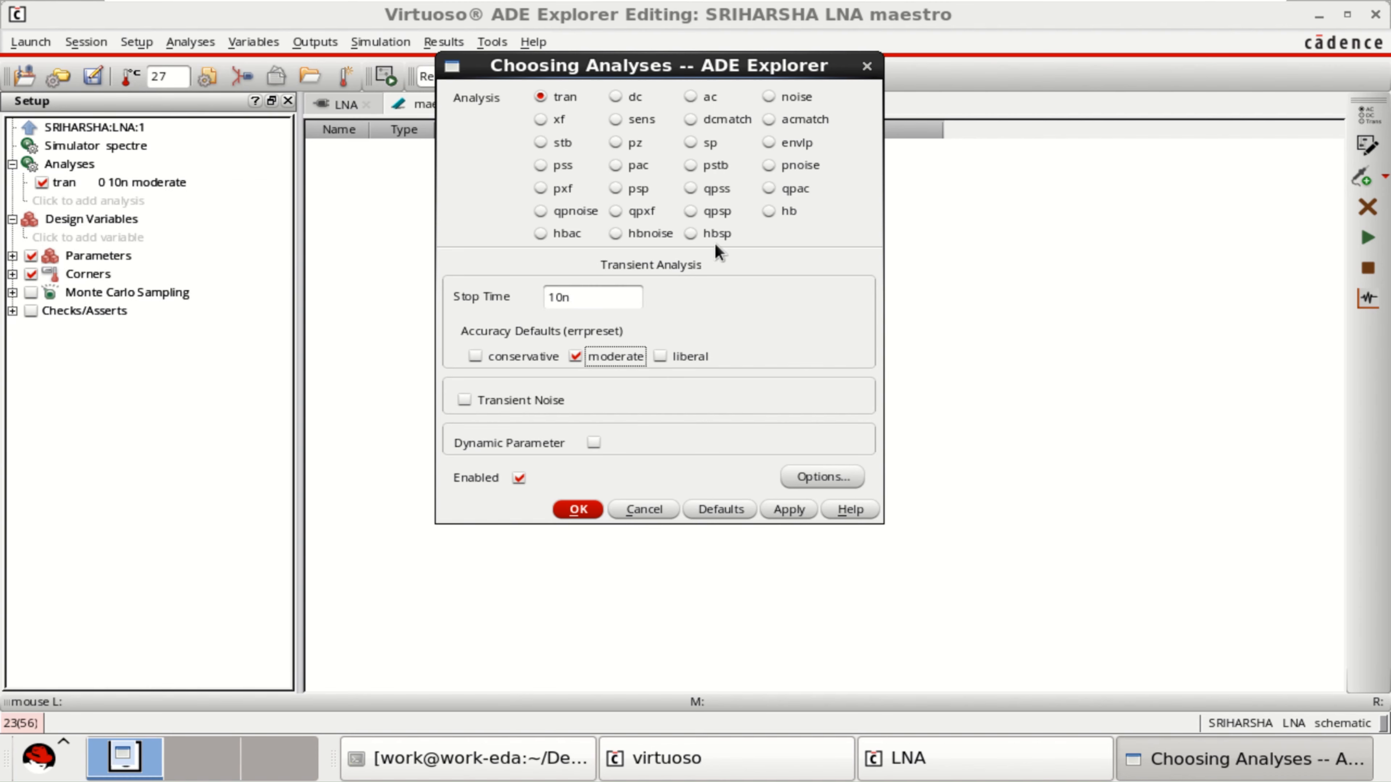
Choose an S-parameter (sp) analysis and pick PORT0 and PORT1 in the schematic, in that order, as its ports.
click(693, 140)
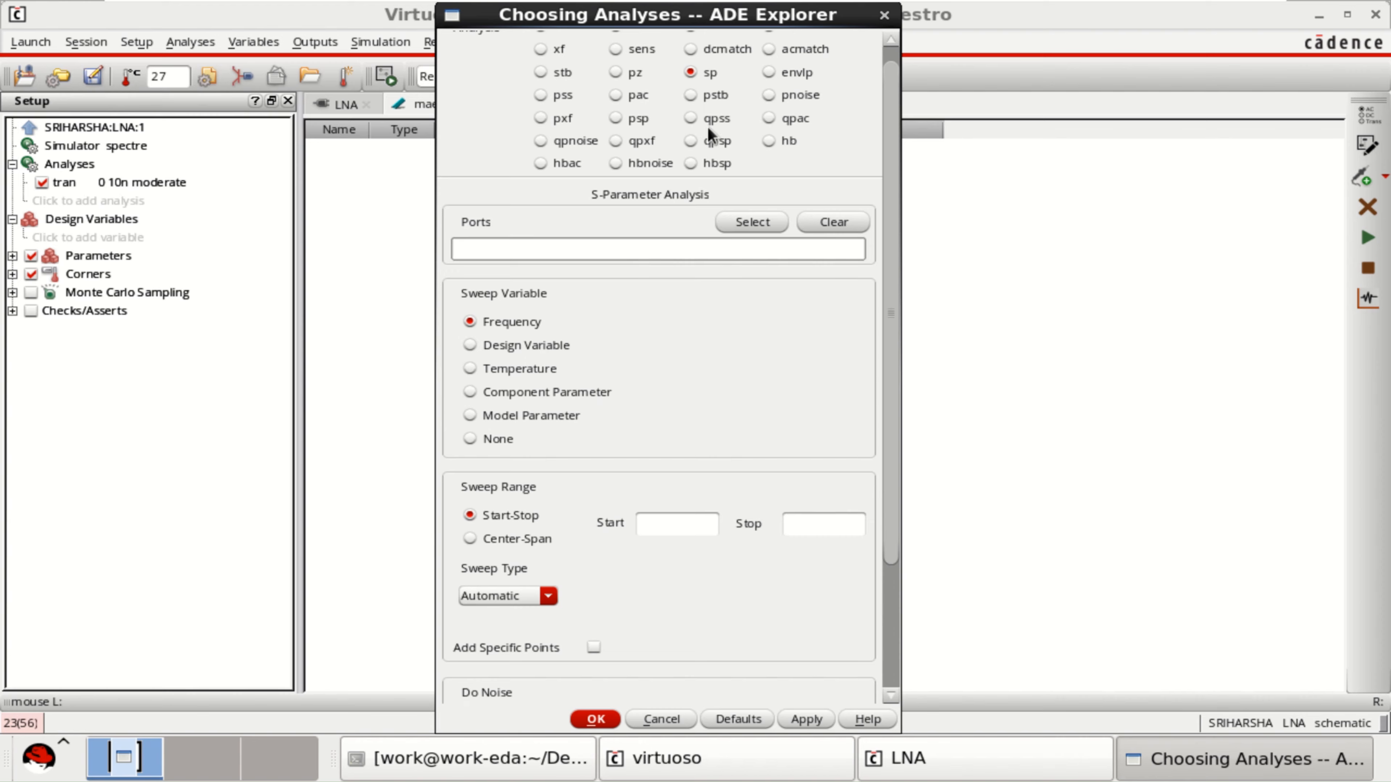
click(753, 222)
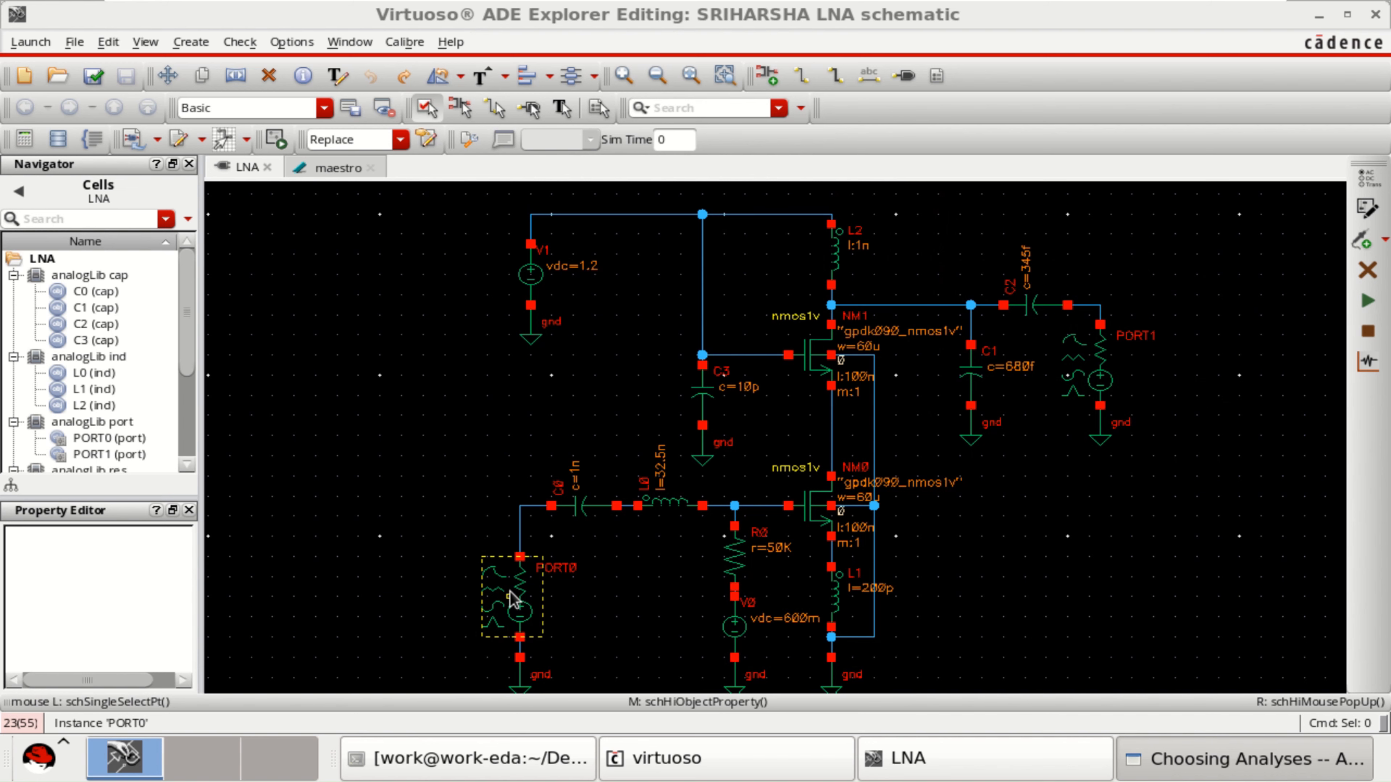
click(512, 598)
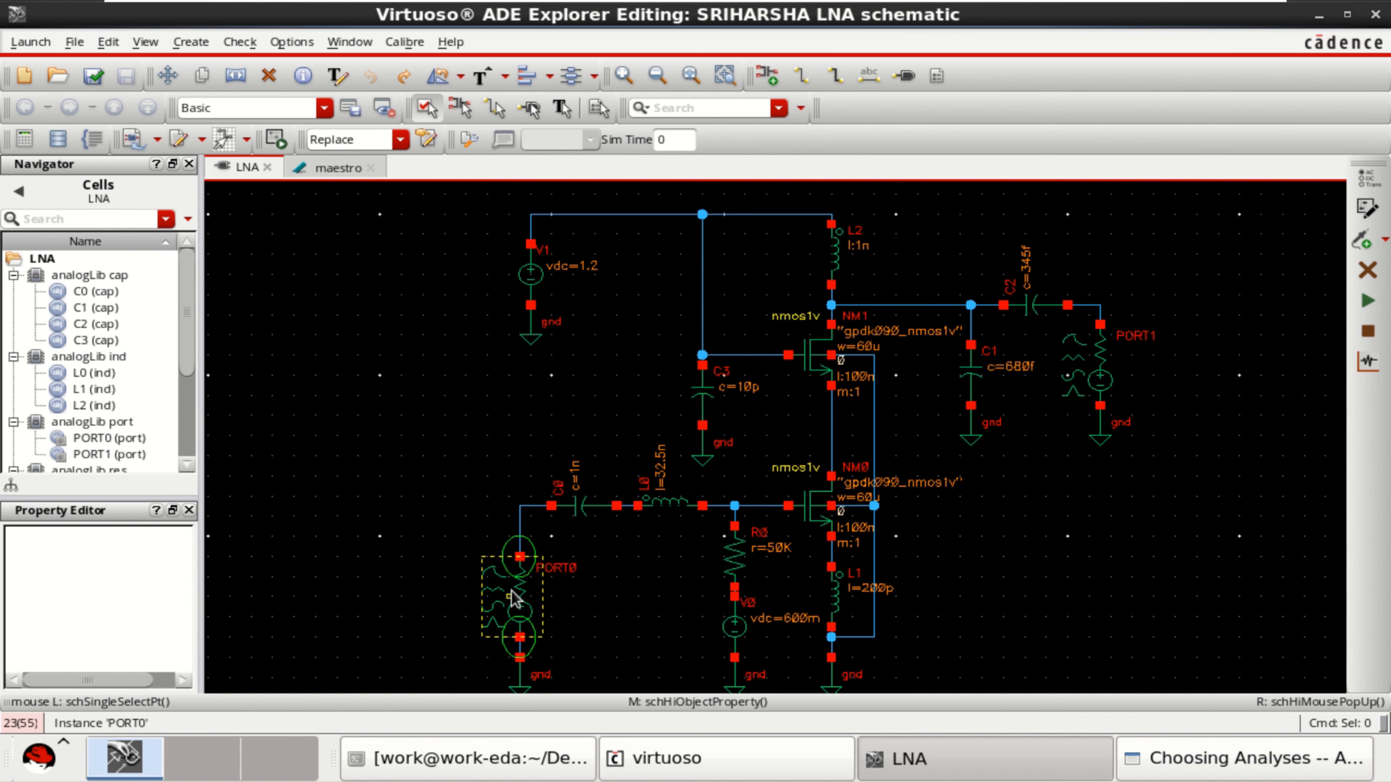
click(1099, 362)
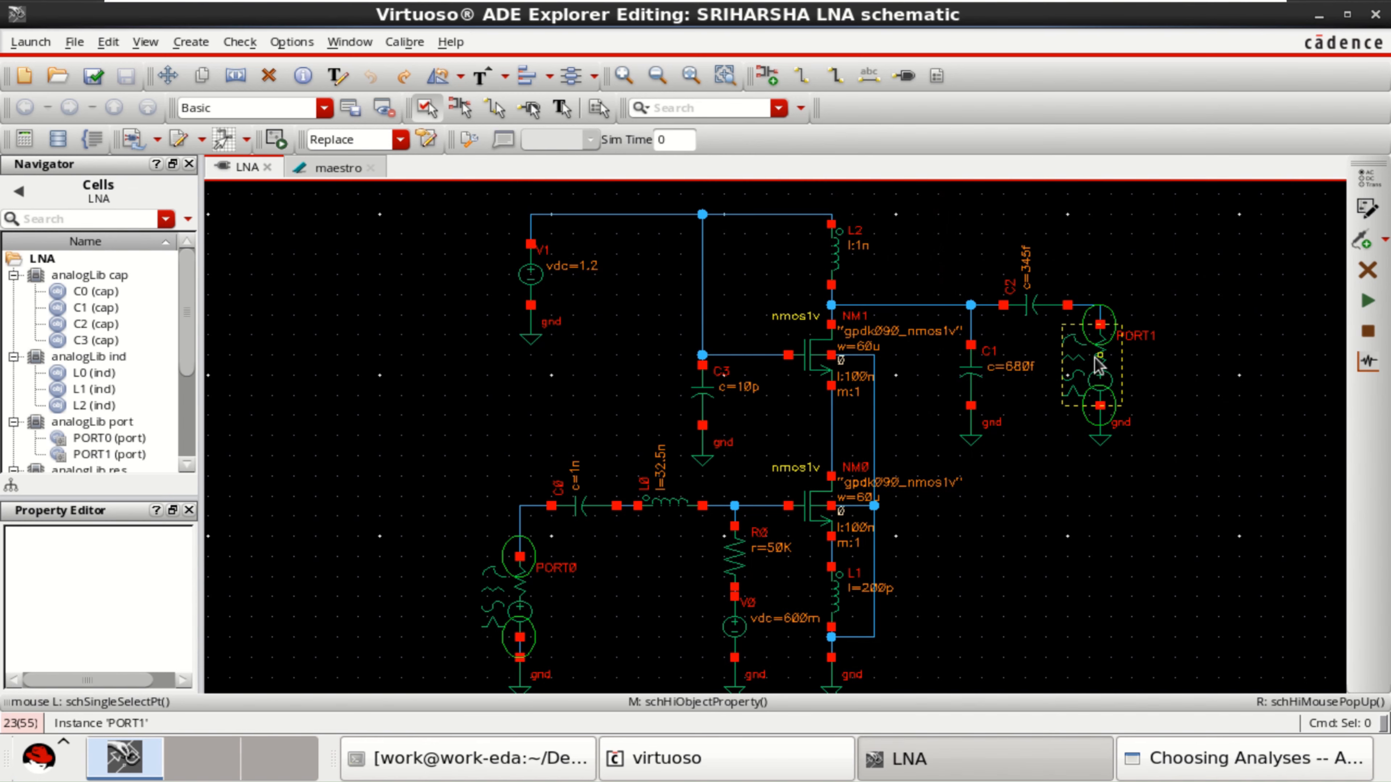
click(1232, 759)
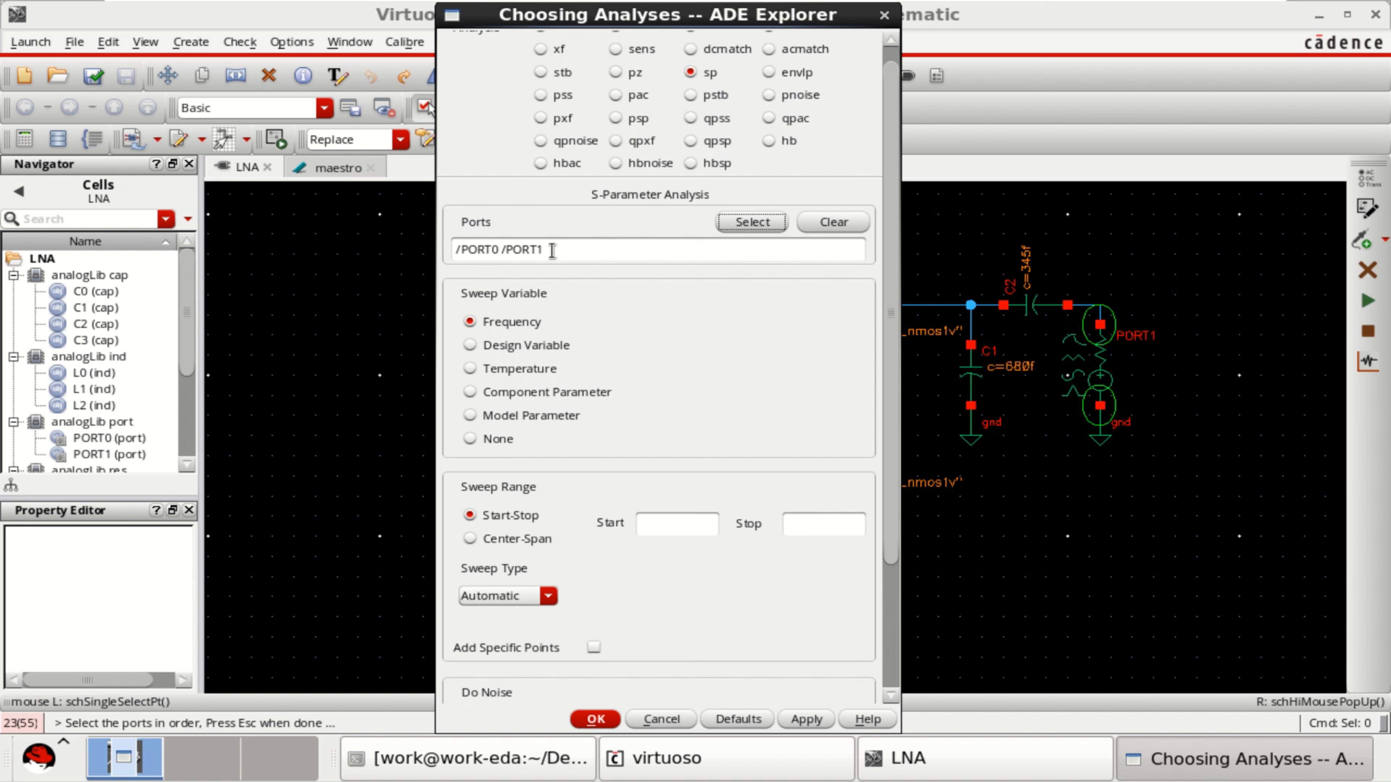
drag(566, 249, 456, 250)
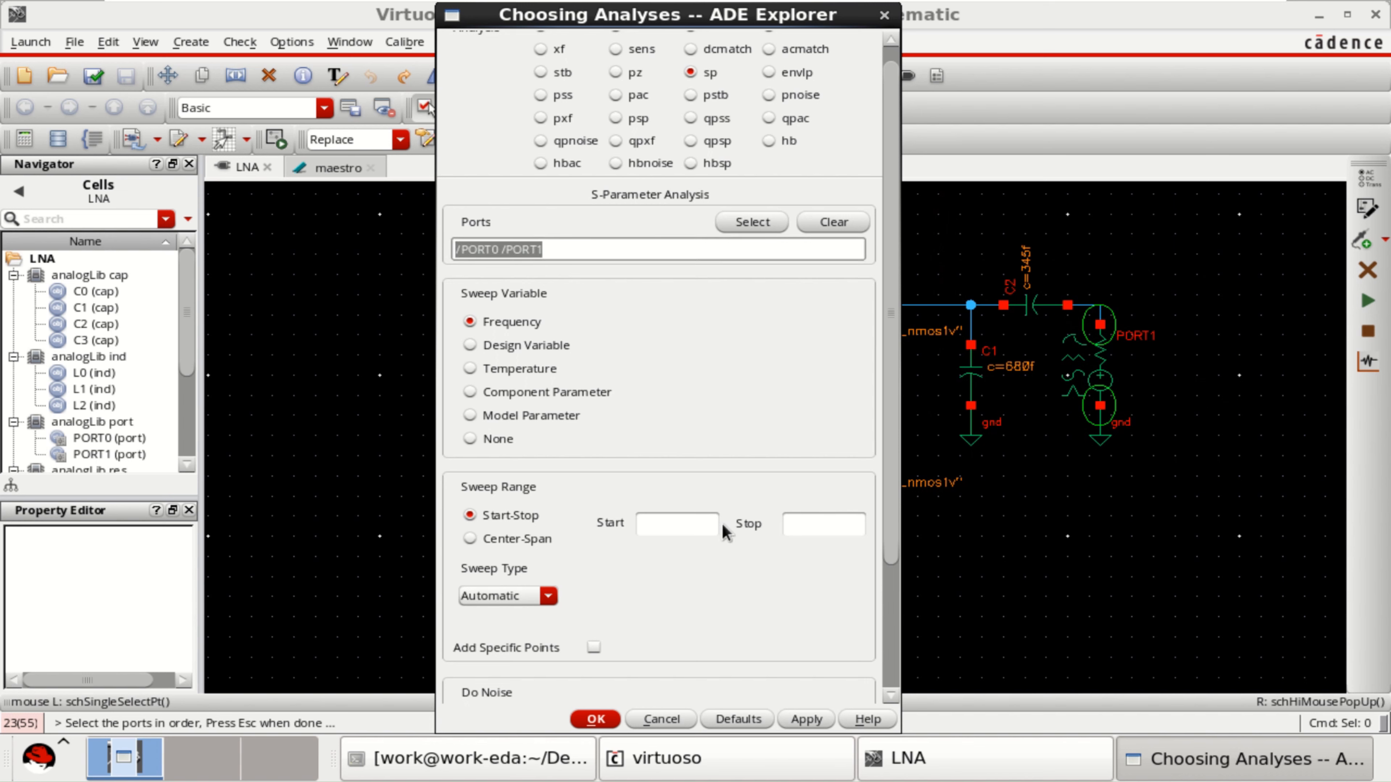
Set the S-parameter frequency sweep from 100M to 5G, linear with 50 steps, and accept the analysis.
click(656, 525)
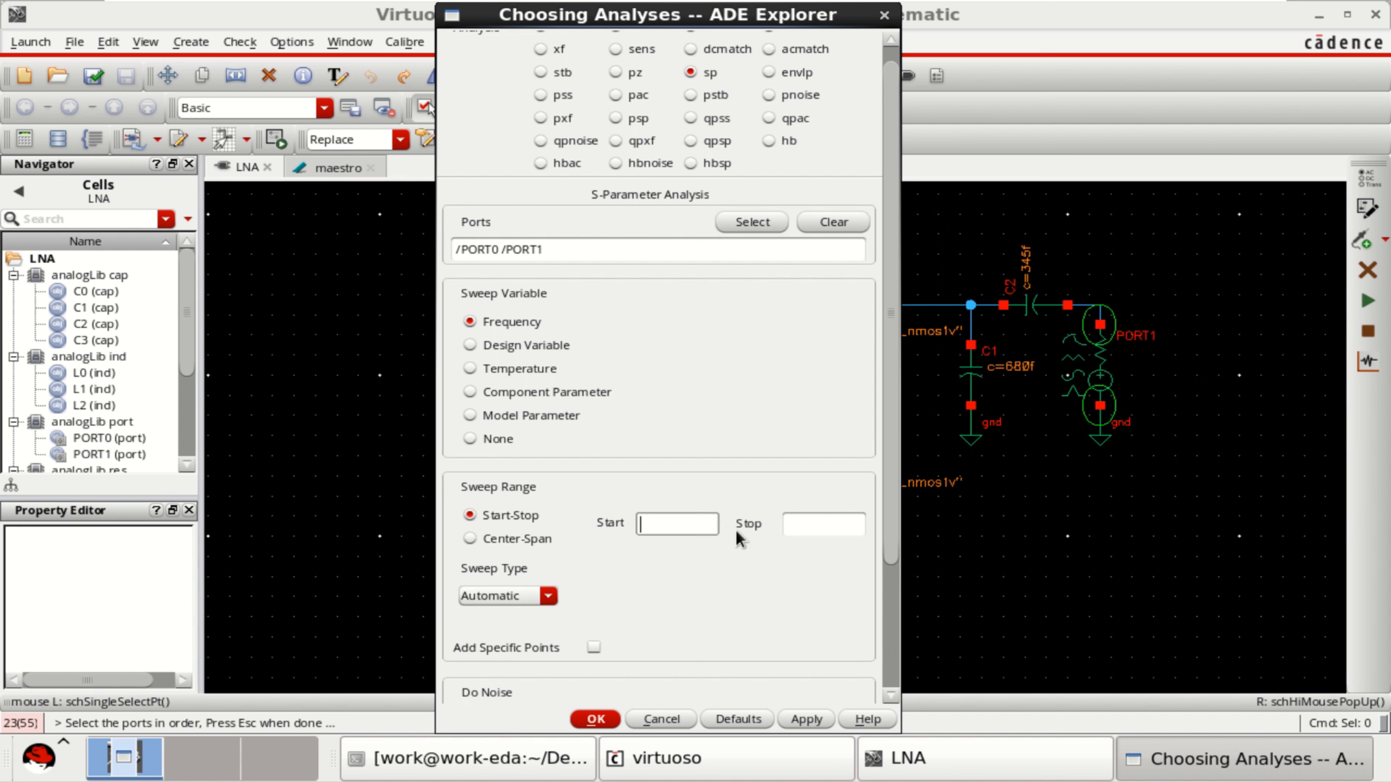
text(100M)
click(829, 524)
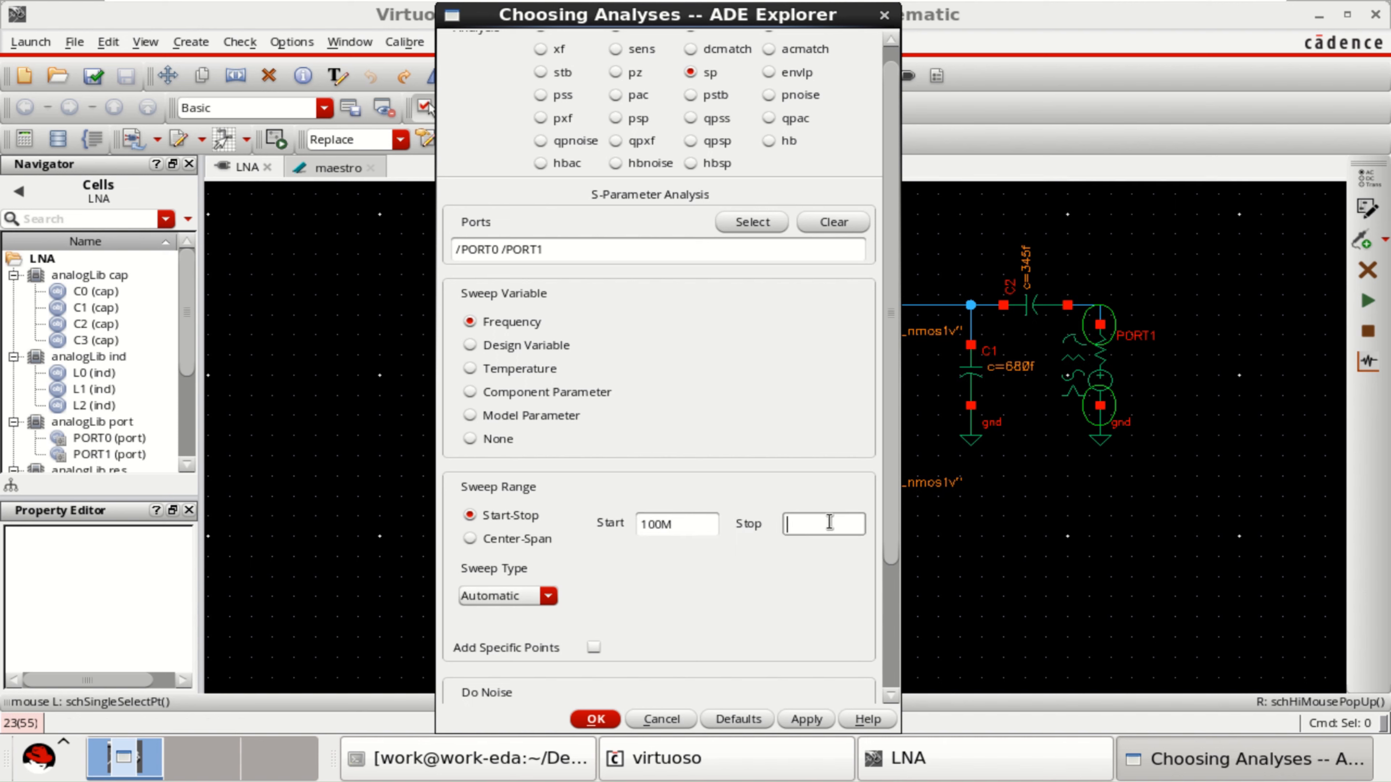
text(5G)
click(521, 597)
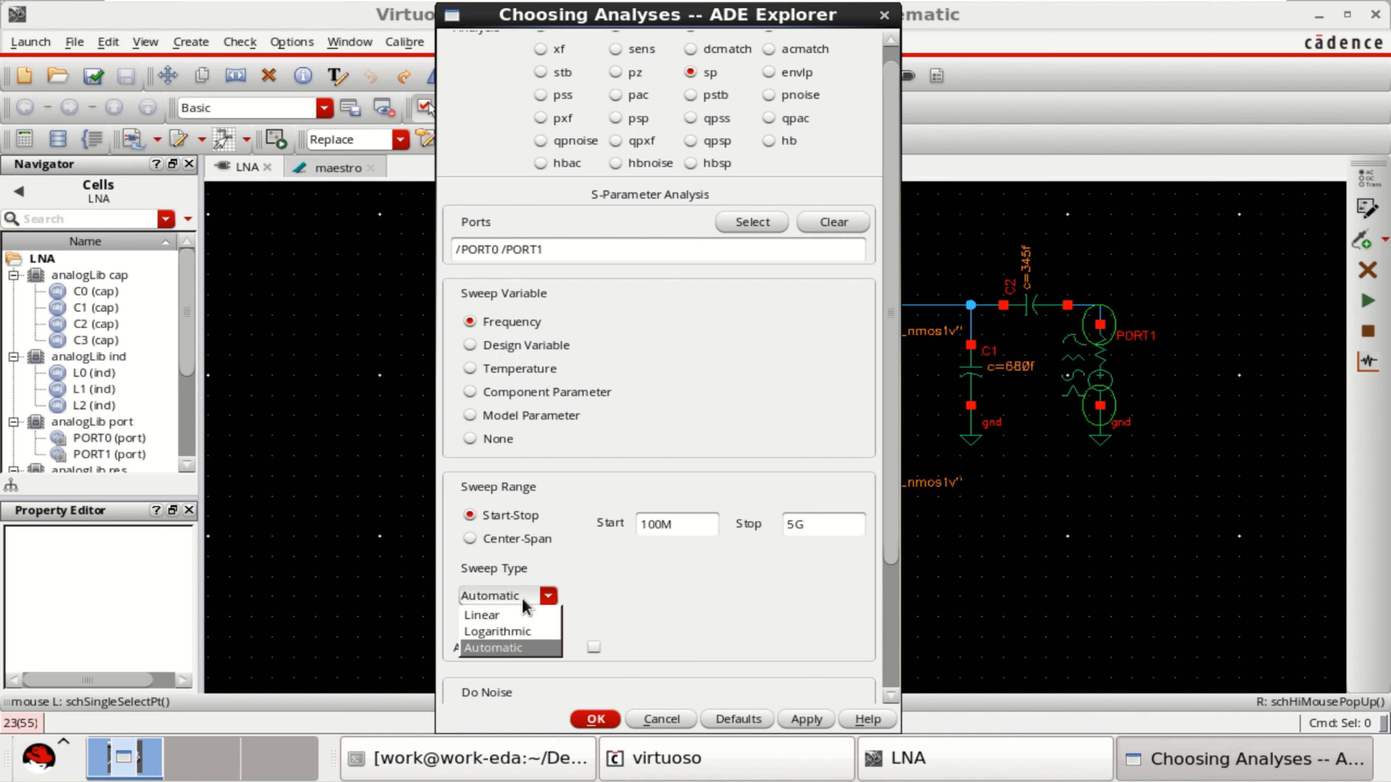
click(501, 616)
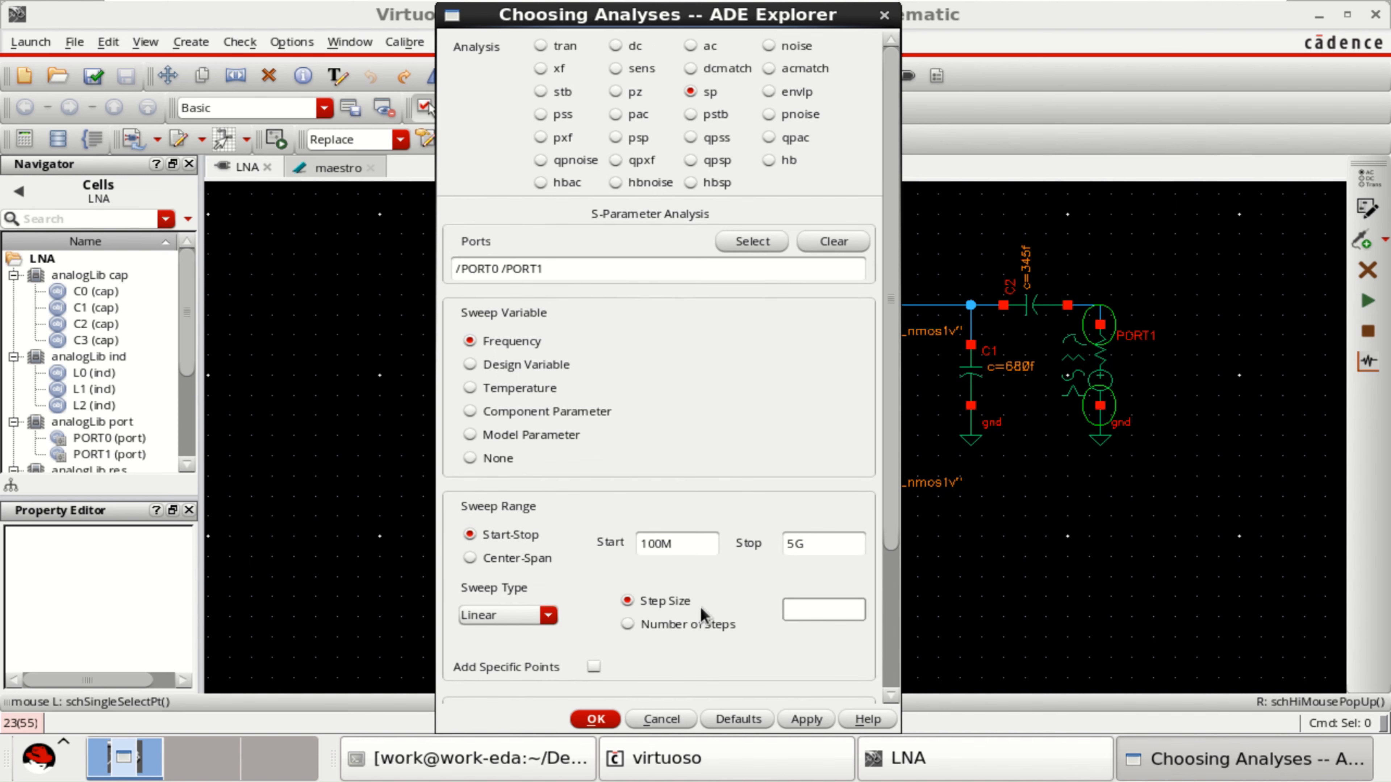
click(628, 624)
click(808, 612)
text(50)
click(595, 720)
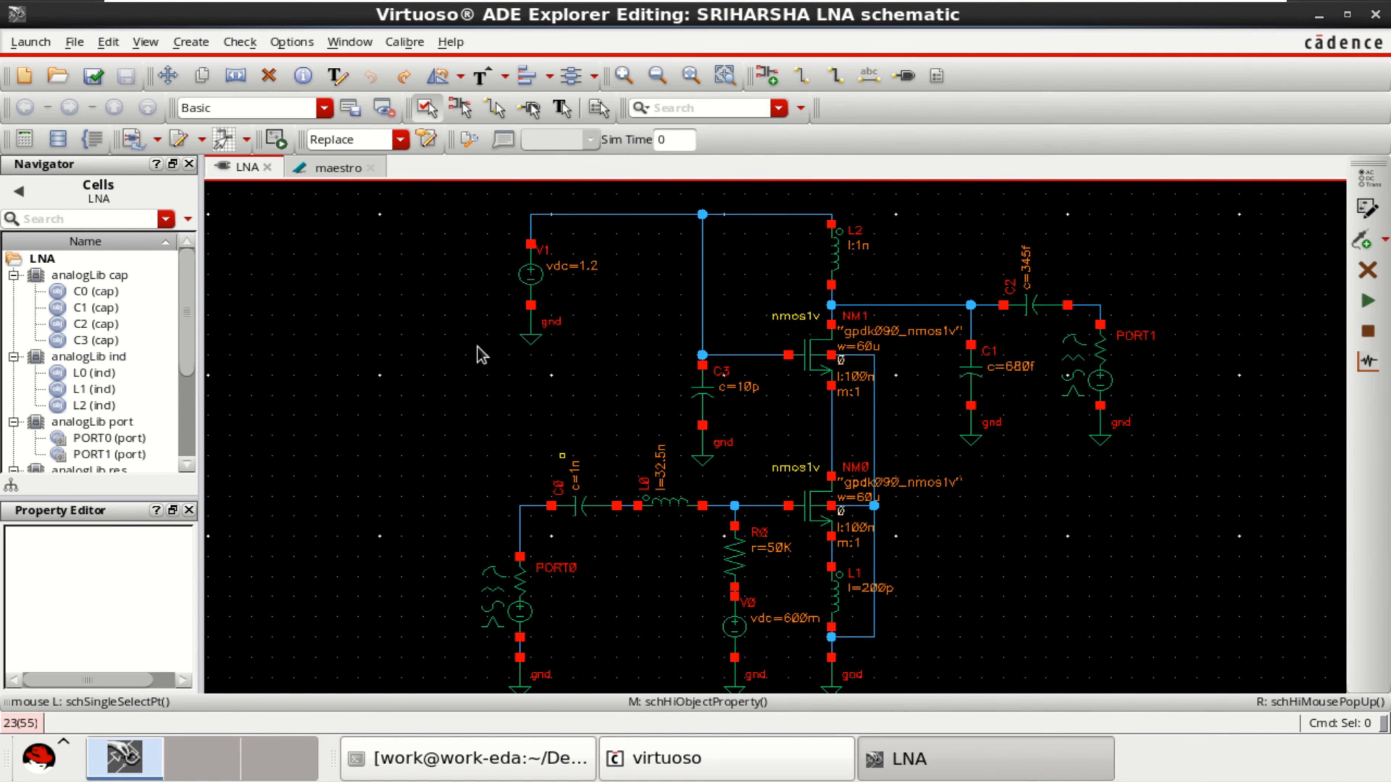
Return to the maestro view and add a DC analysis that saves the DC operating point.
click(329, 167)
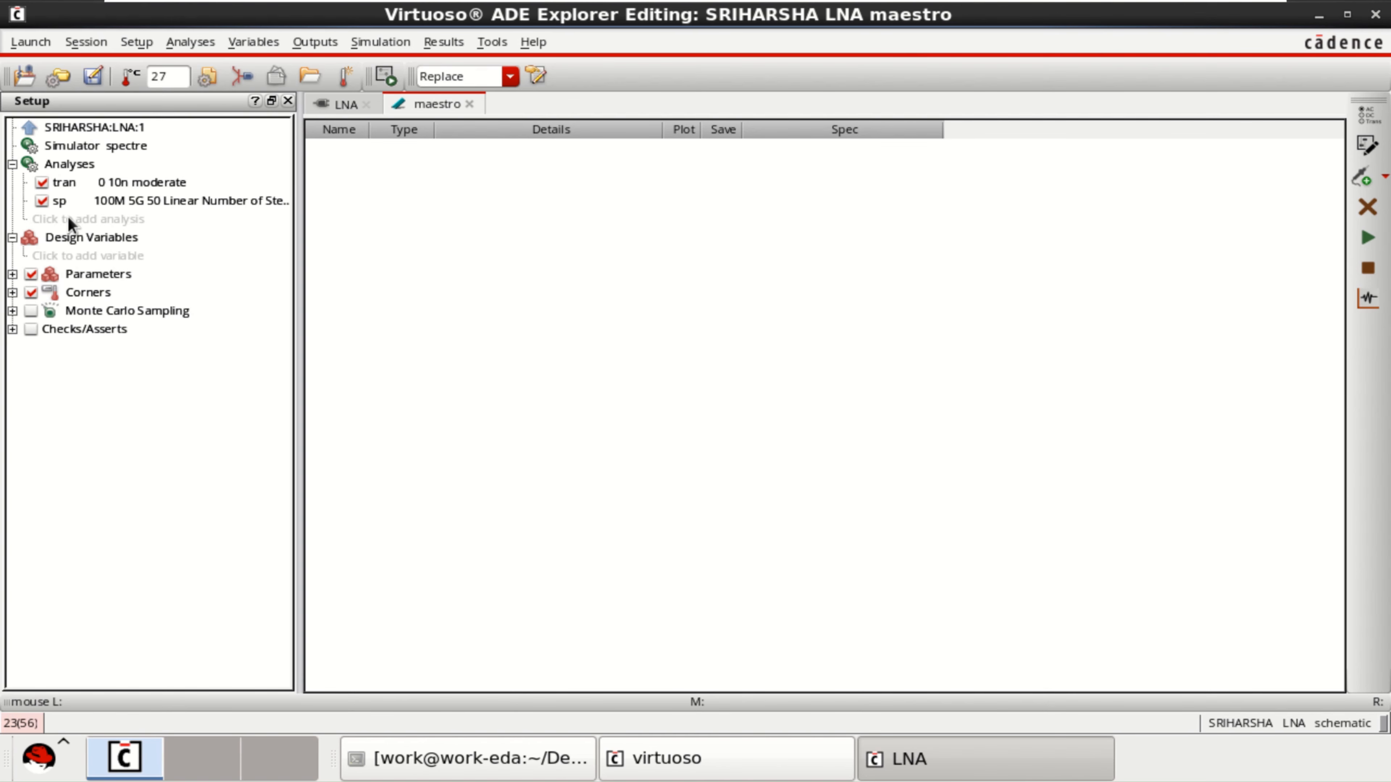
click(111, 219)
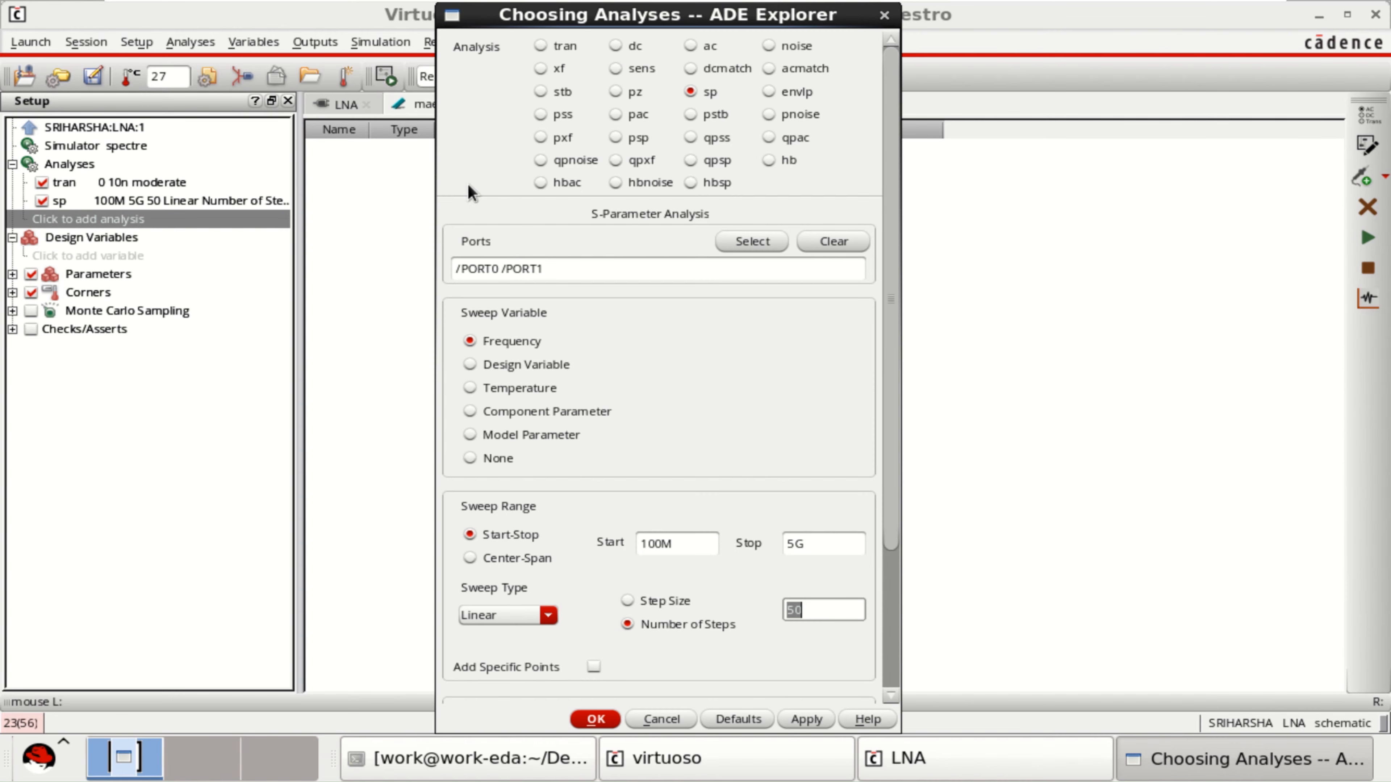
click(615, 45)
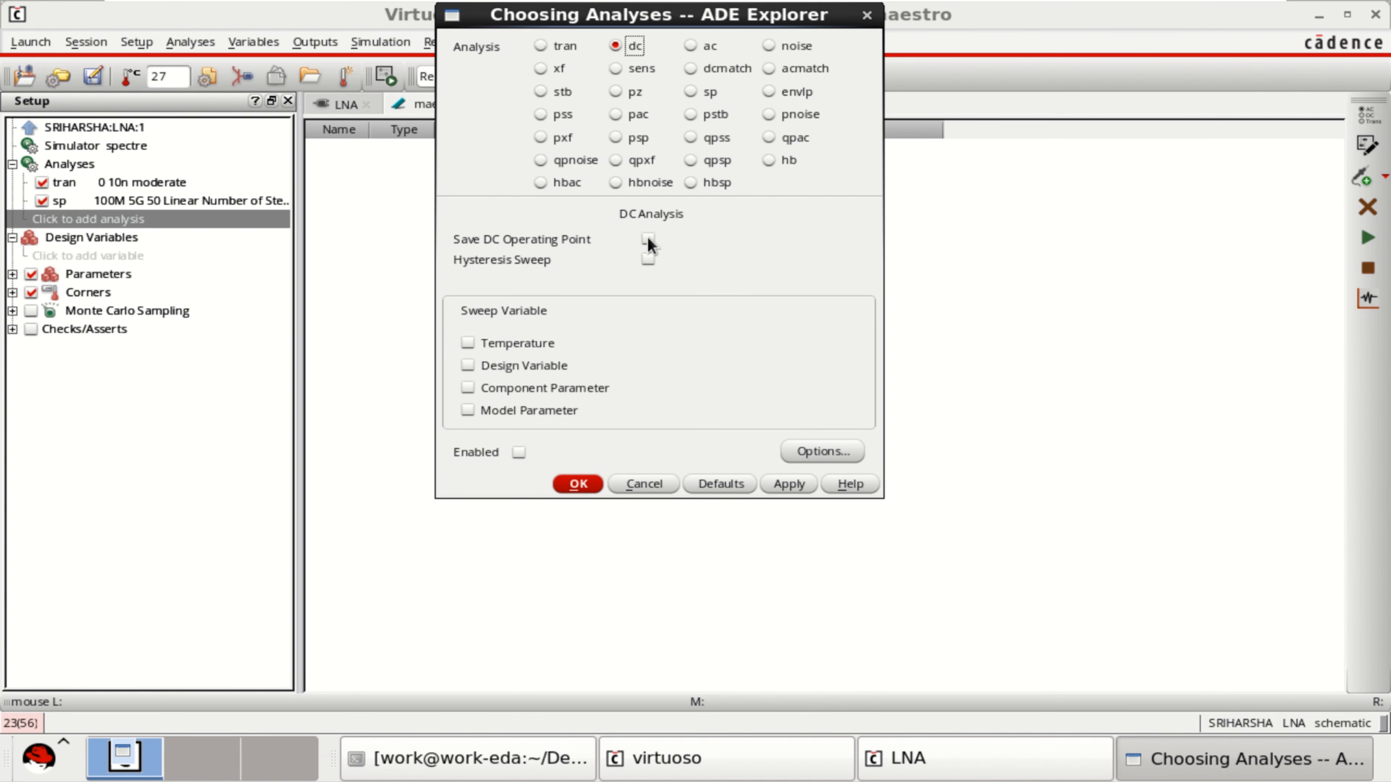
click(648, 239)
click(599, 483)
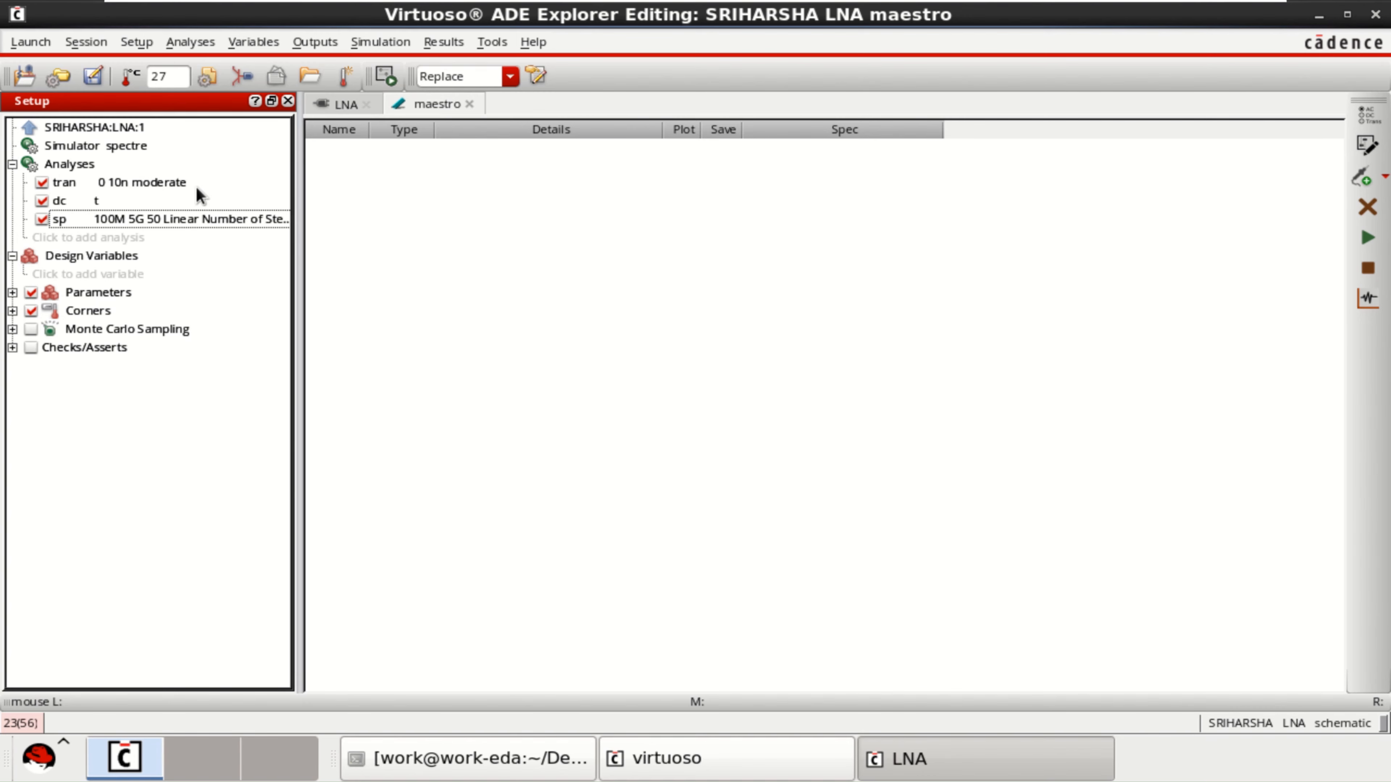
Add an expression output to the maestro outputs table and open the calculator for its details.
click(90, 180)
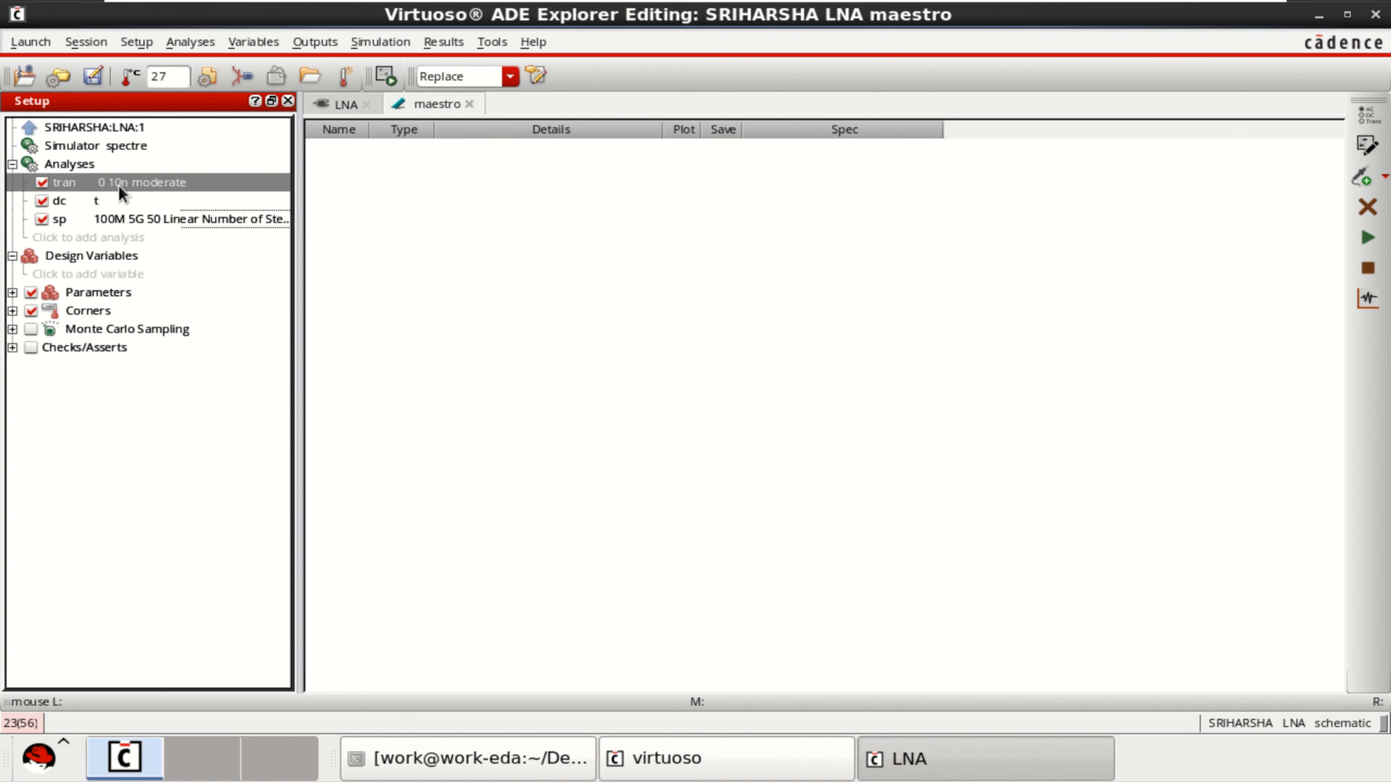
click(121, 218)
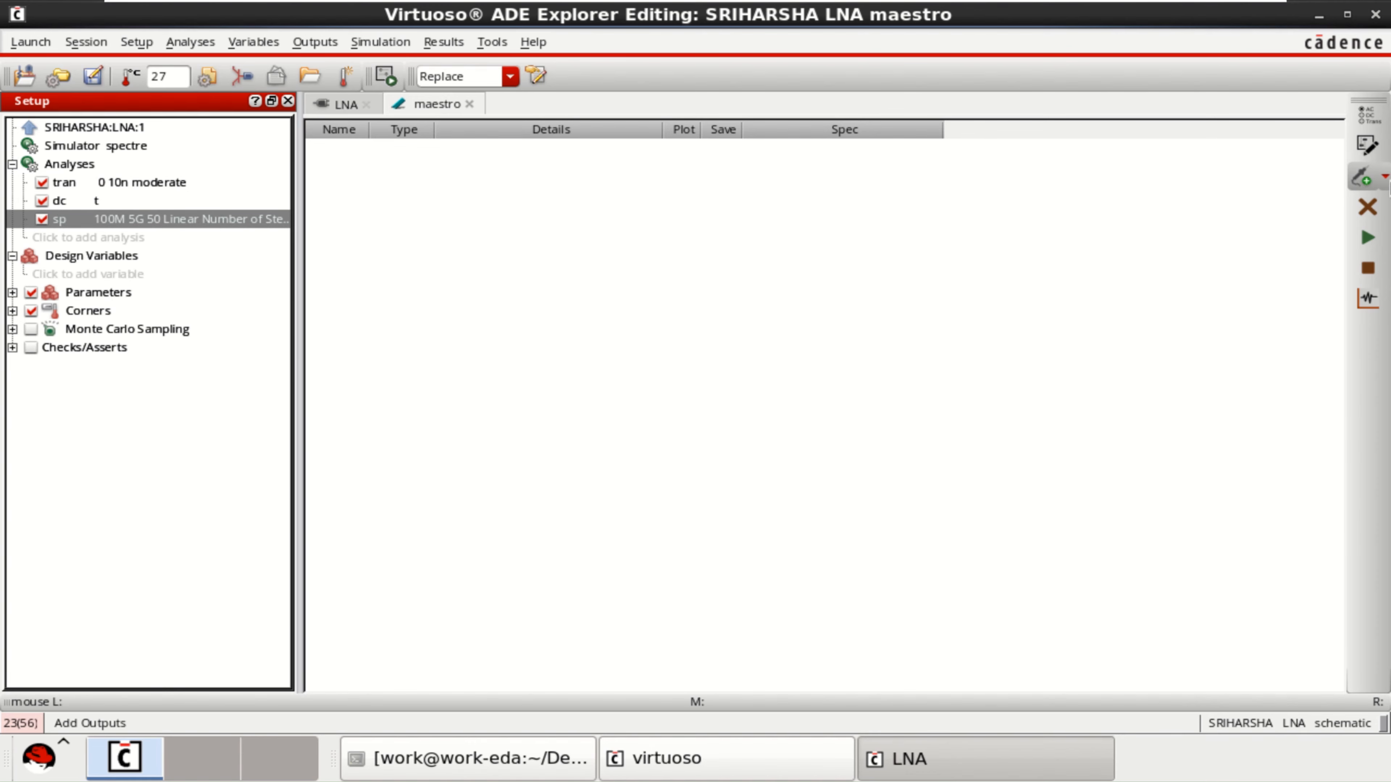
click(1384, 181)
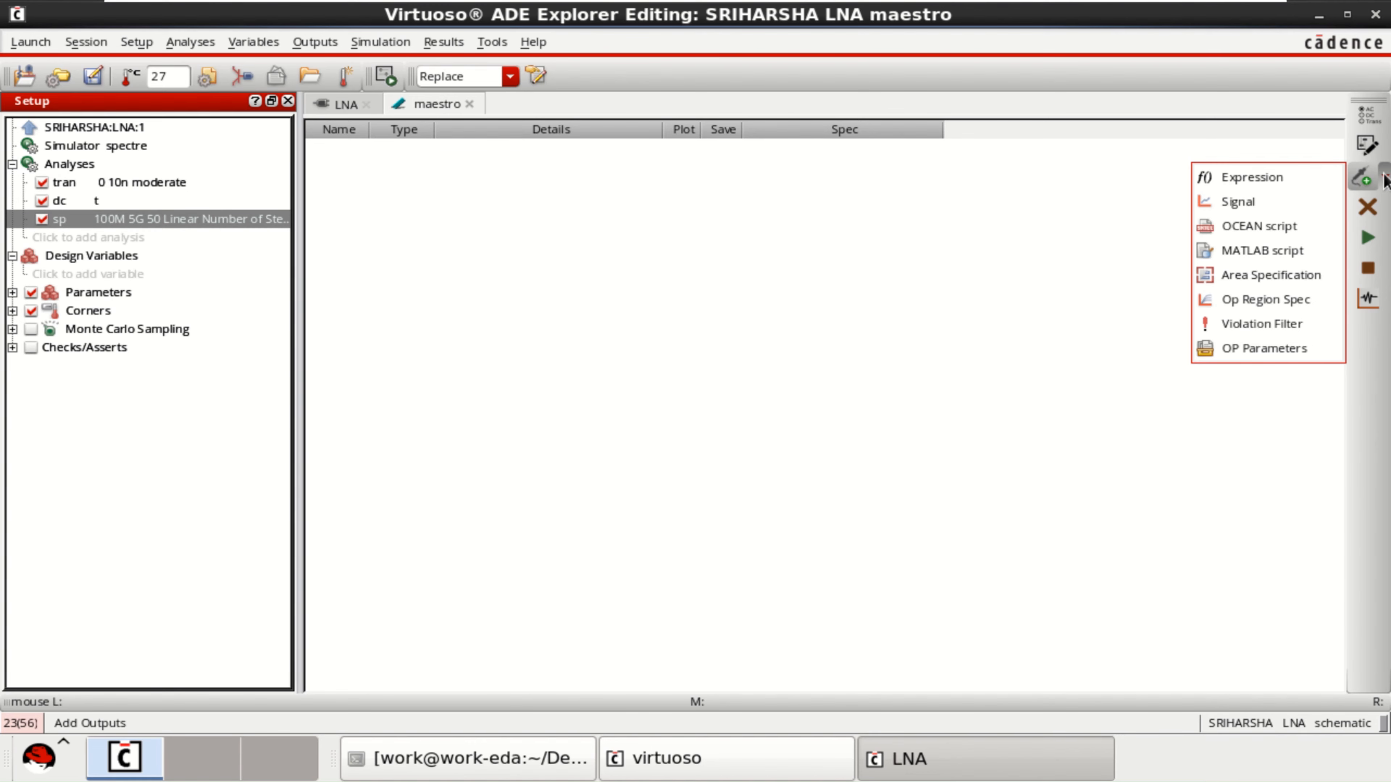
click(1257, 181)
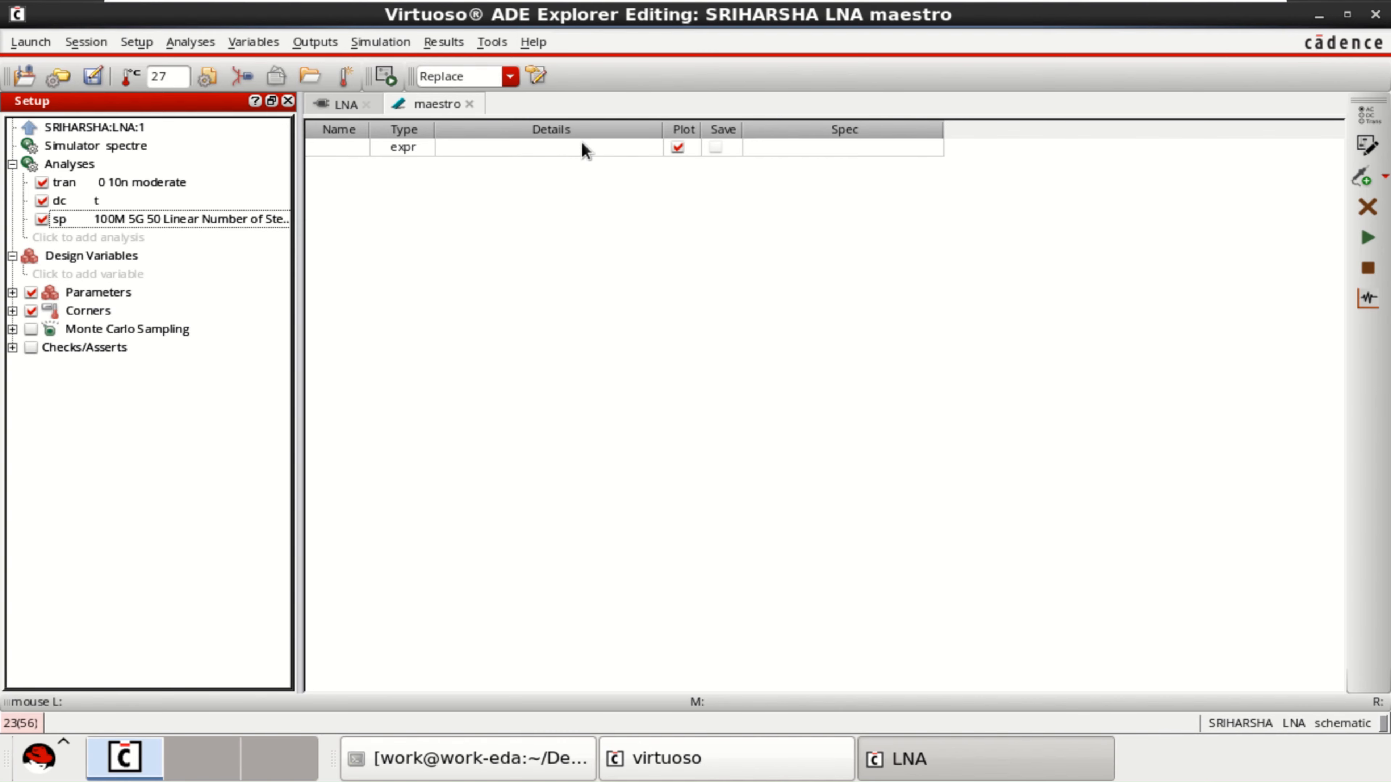
click(564, 148)
click(563, 146)
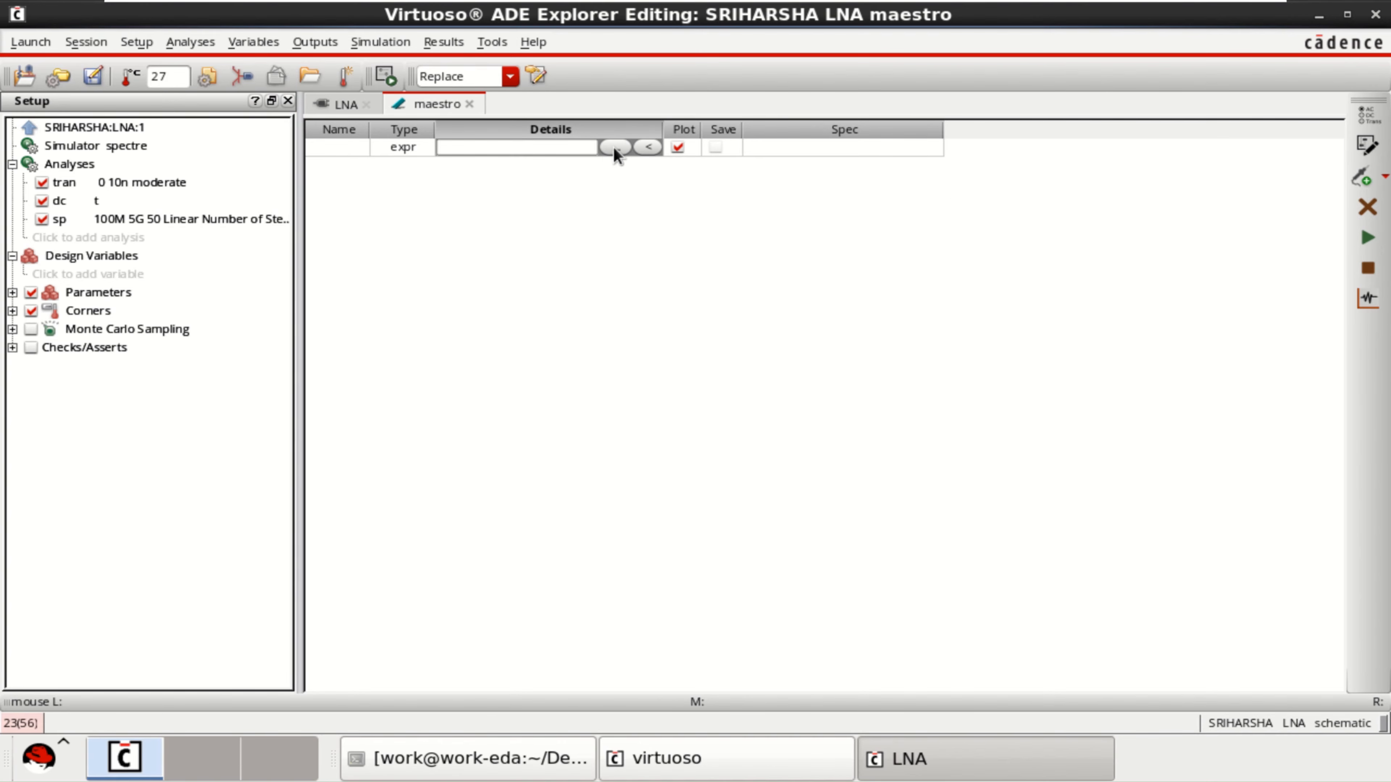
click(614, 146)
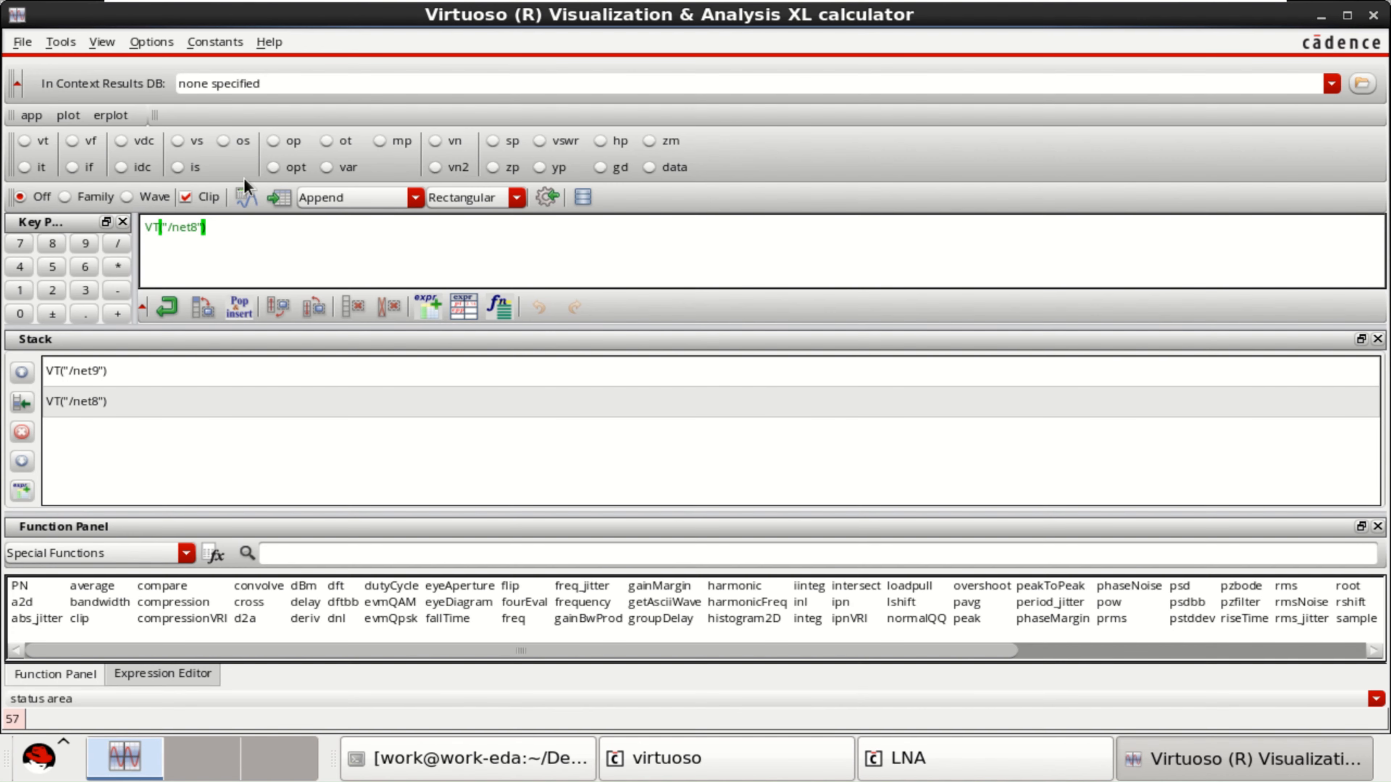
Build an sp expression with PORT0 as both ports in the emptied calculator buffer, and paste it into the new output's details.
click(351, 305)
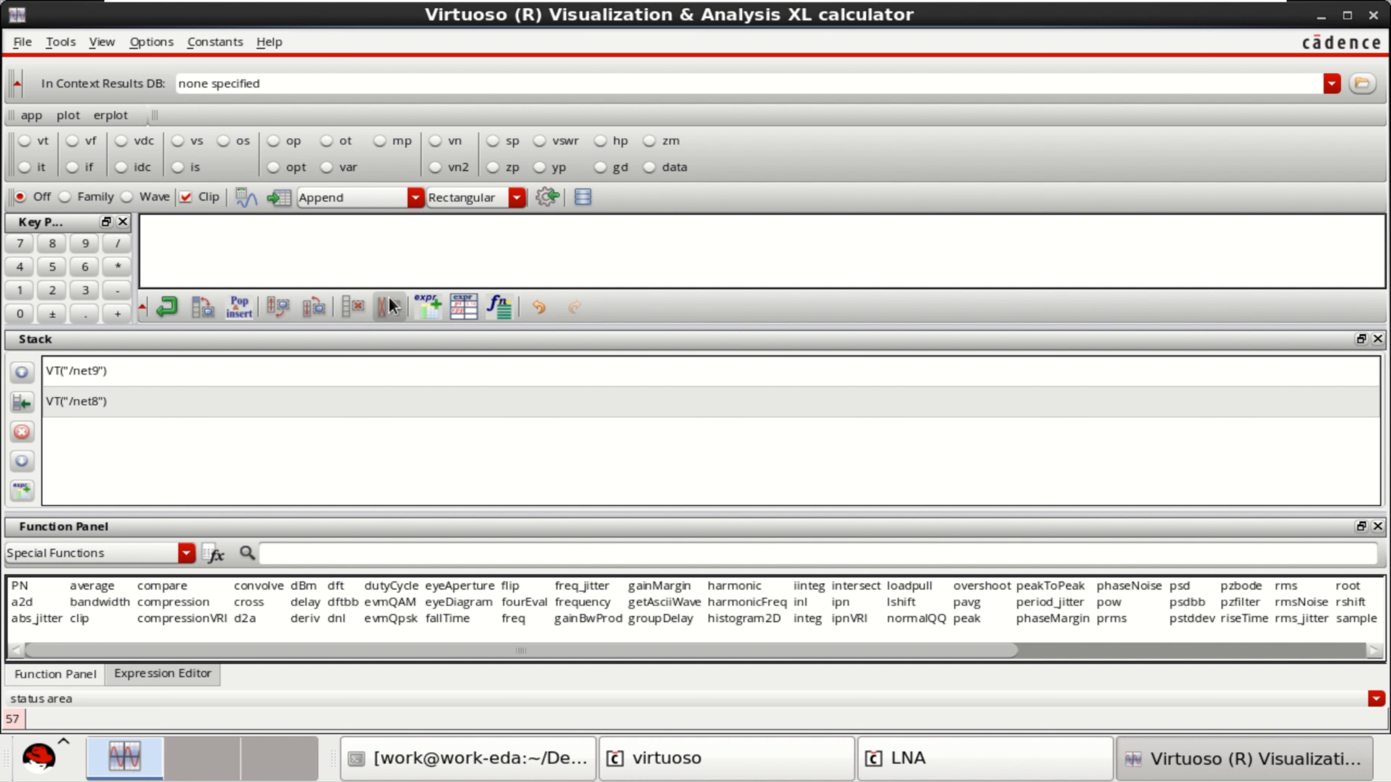
click(494, 140)
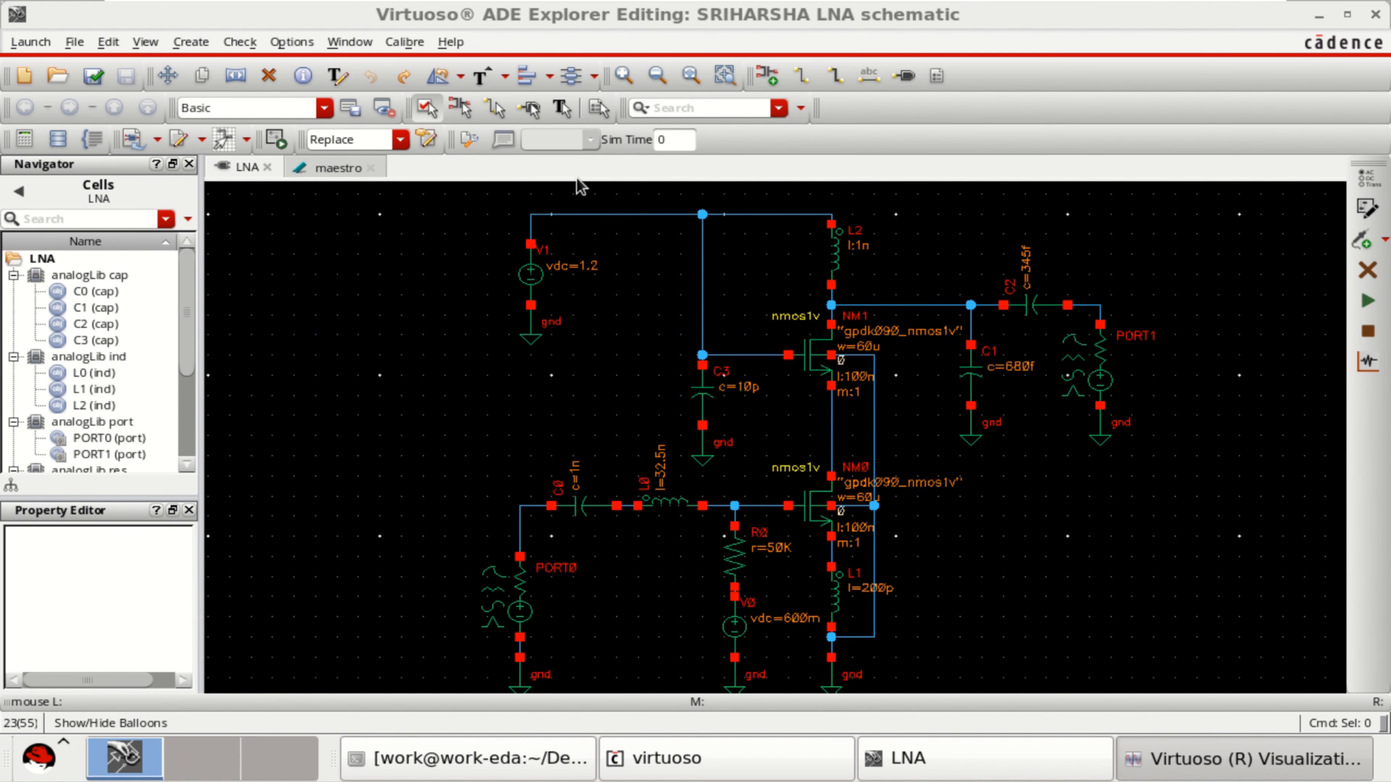
click(522, 598)
click(521, 592)
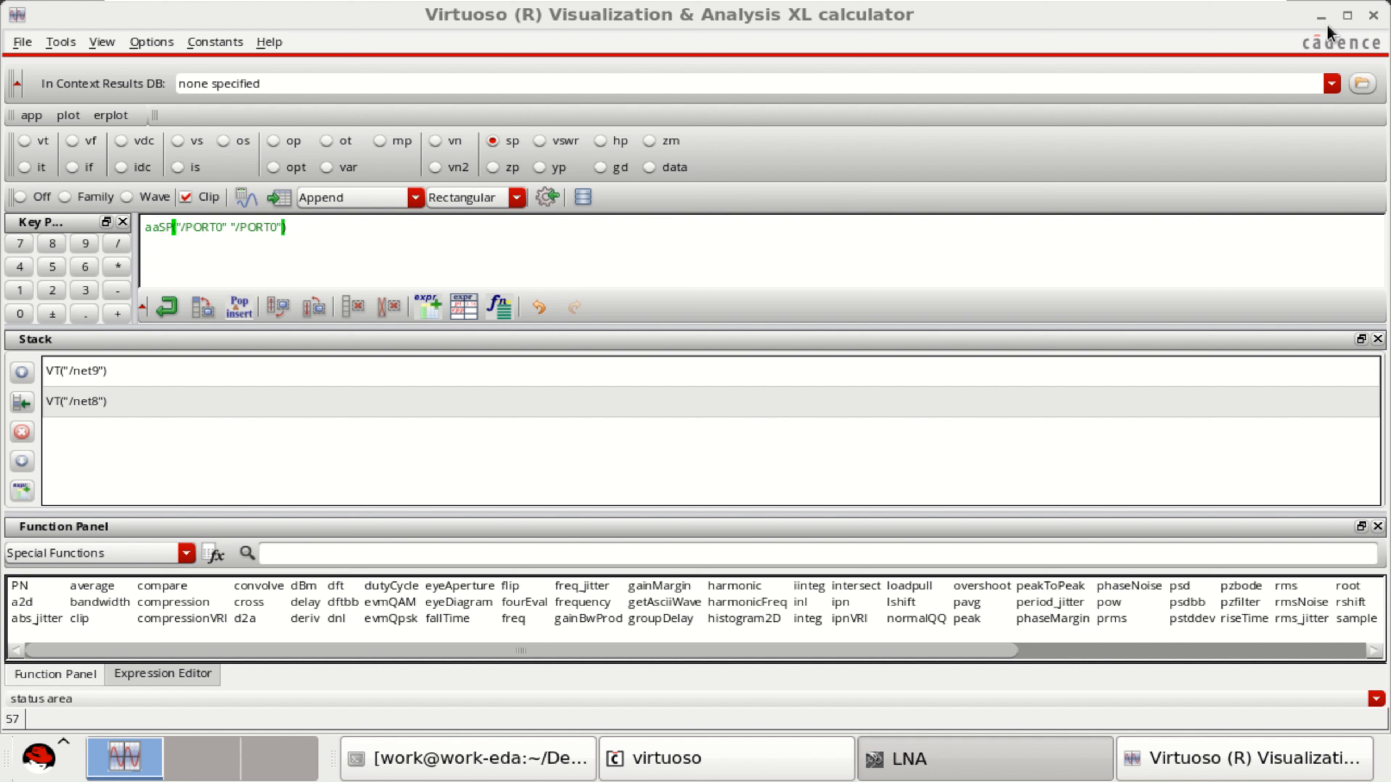
click(1320, 16)
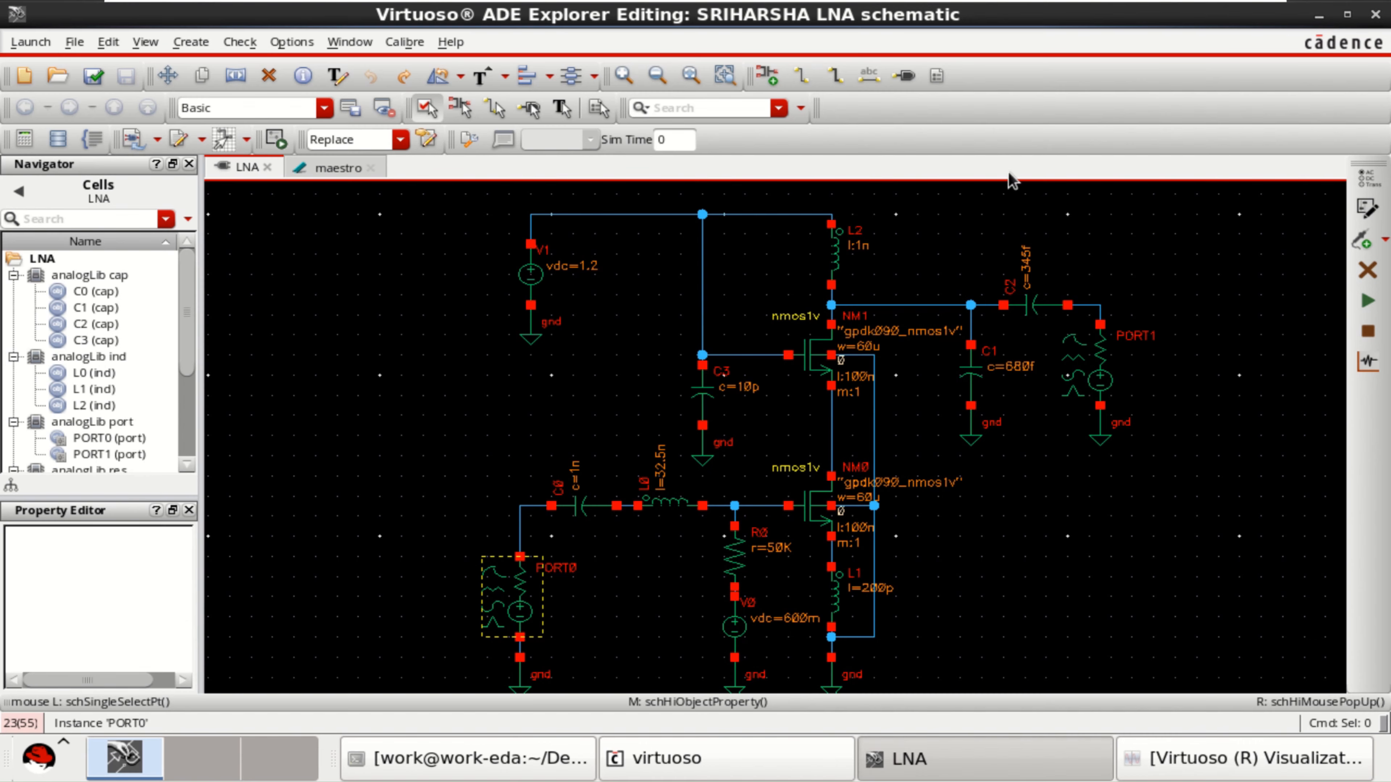
click(328, 174)
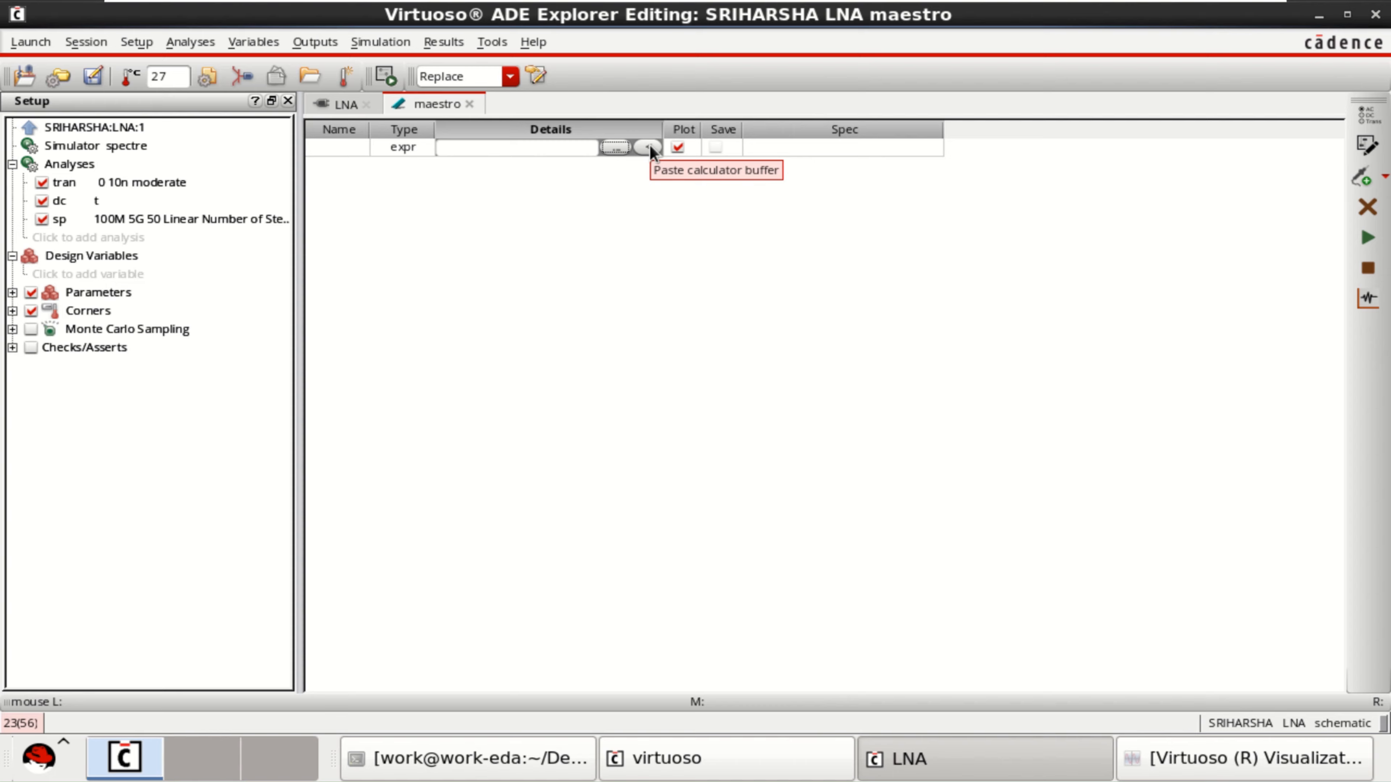
click(649, 147)
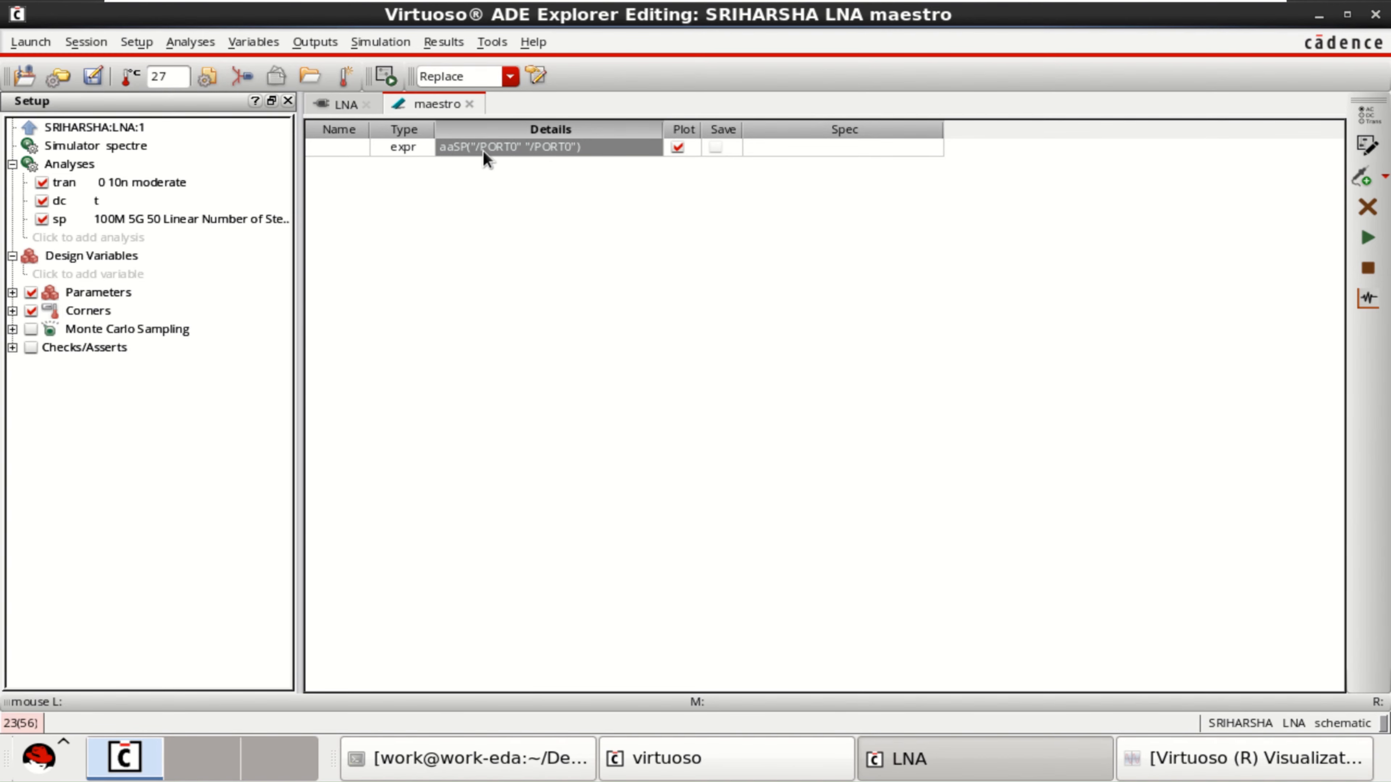
Clear the calculator's buffer and stack, create a transient voltage (vt) expression for net8 above PORT0, and send it to the maestro outputs.
click(1221, 761)
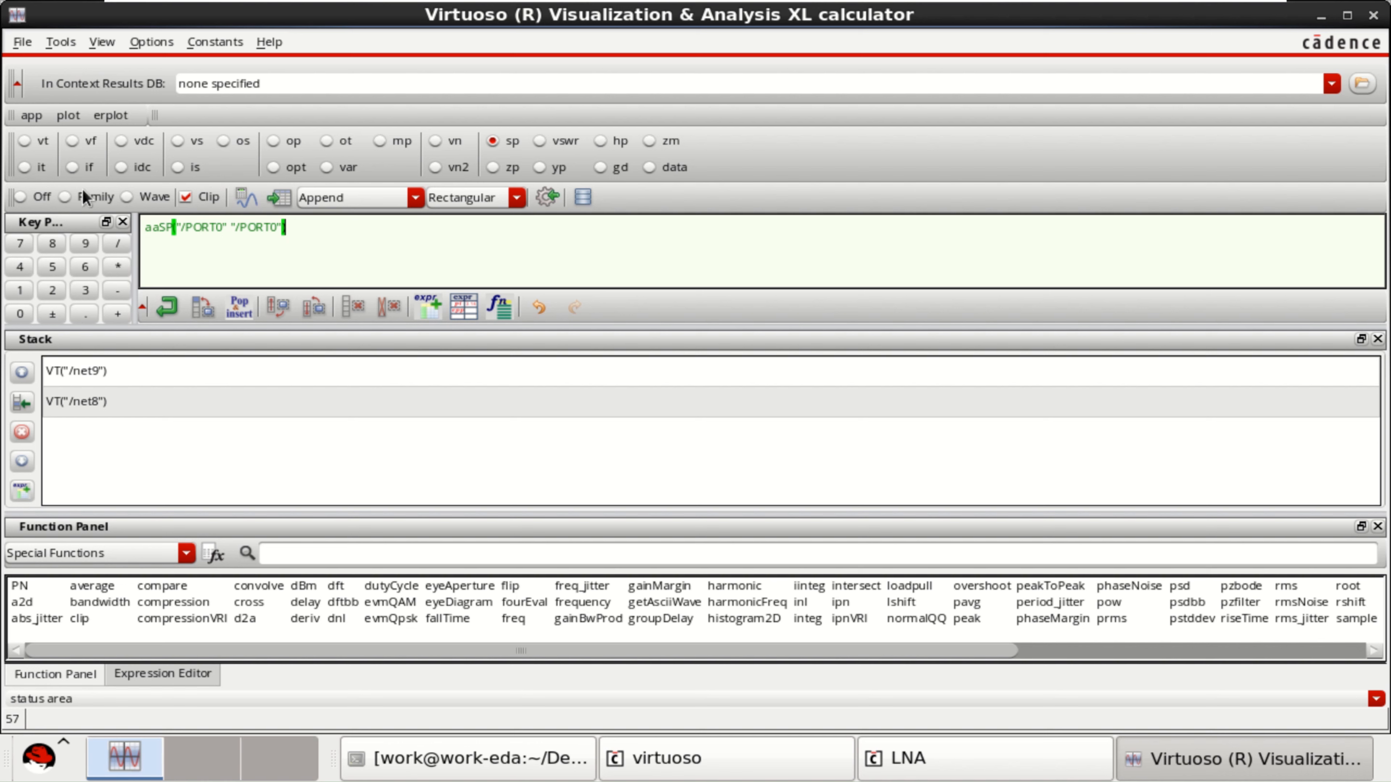
click(355, 308)
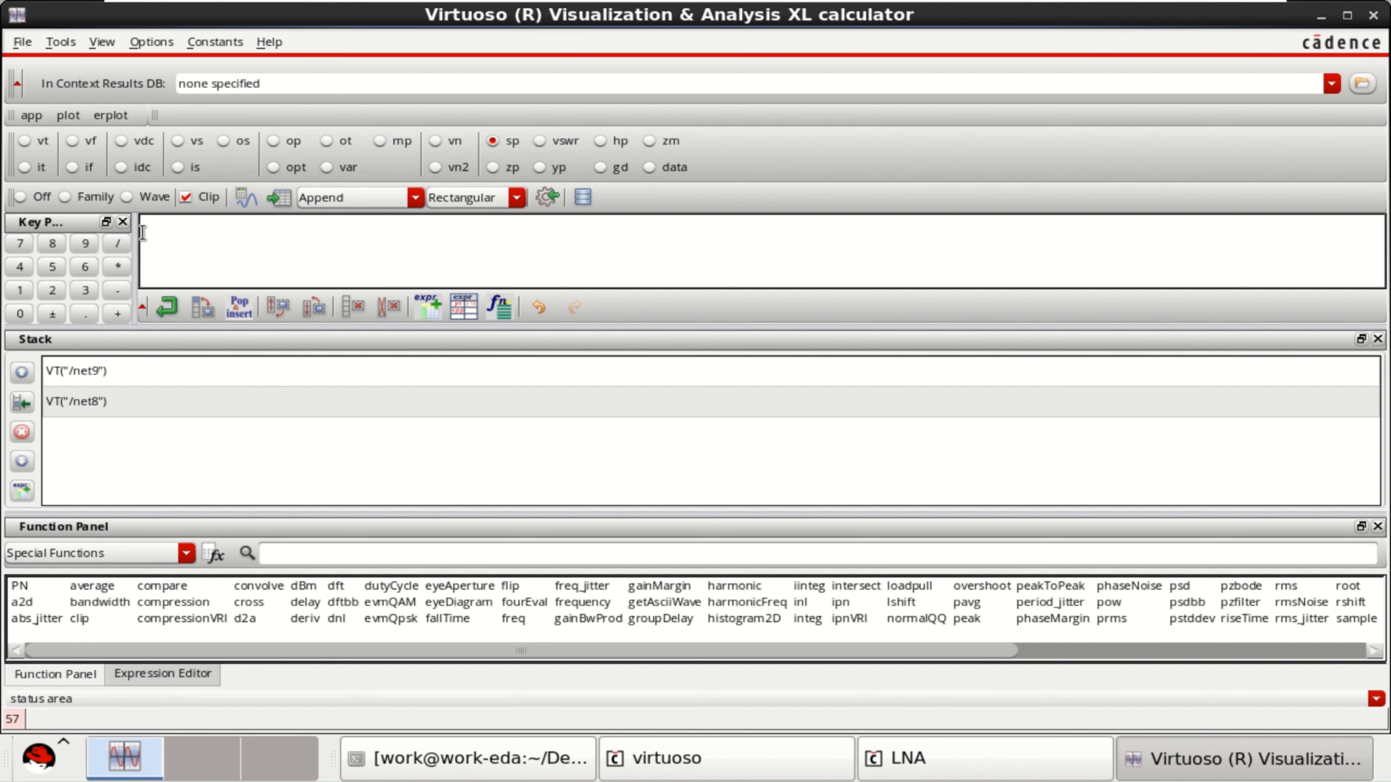
click(387, 310)
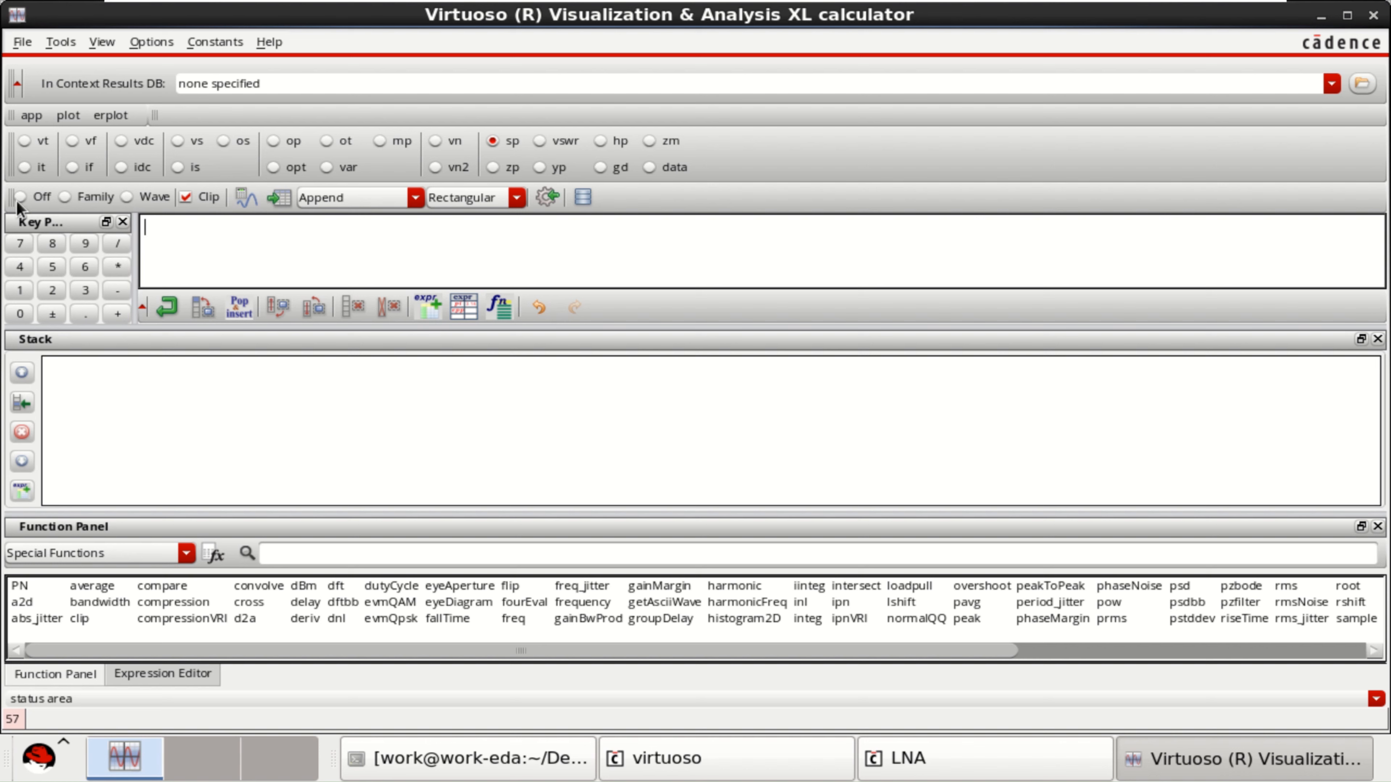
click(25, 141)
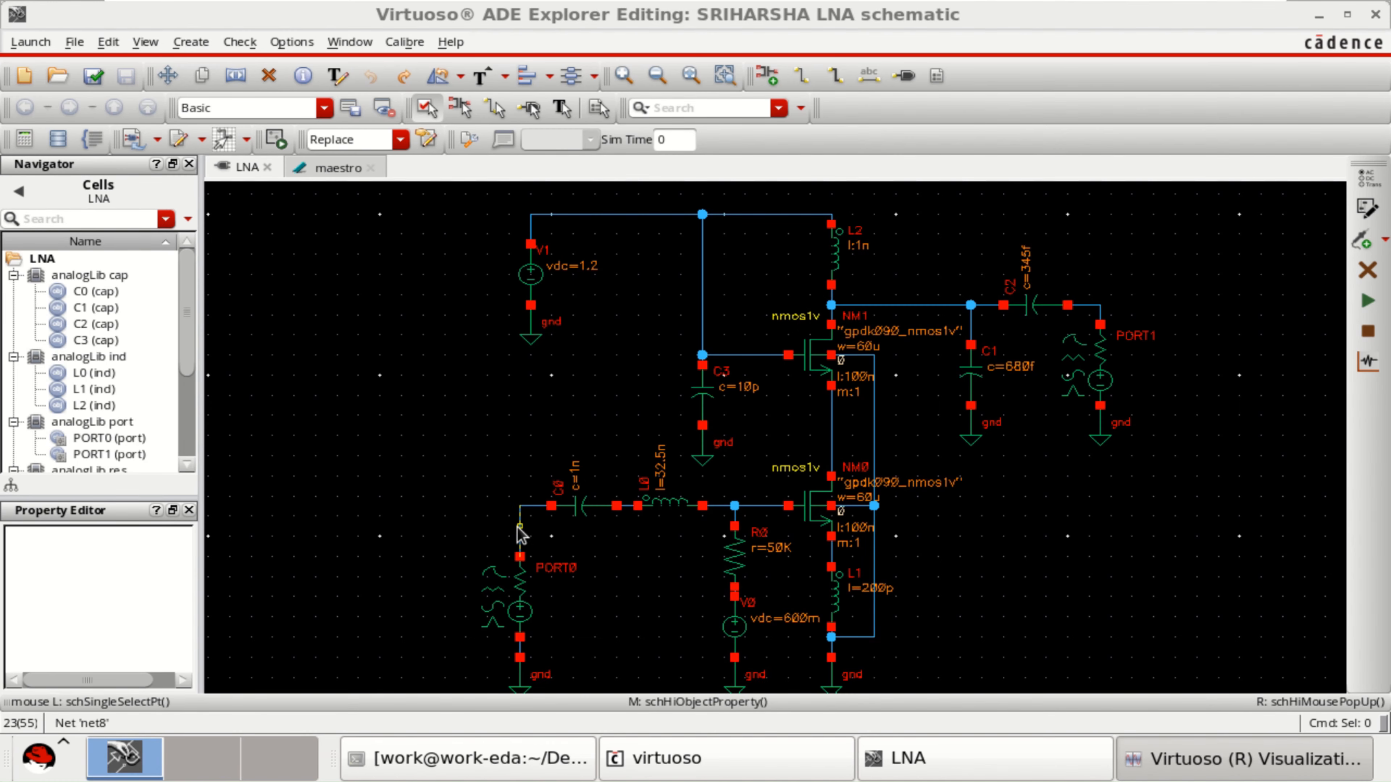
click(517, 526)
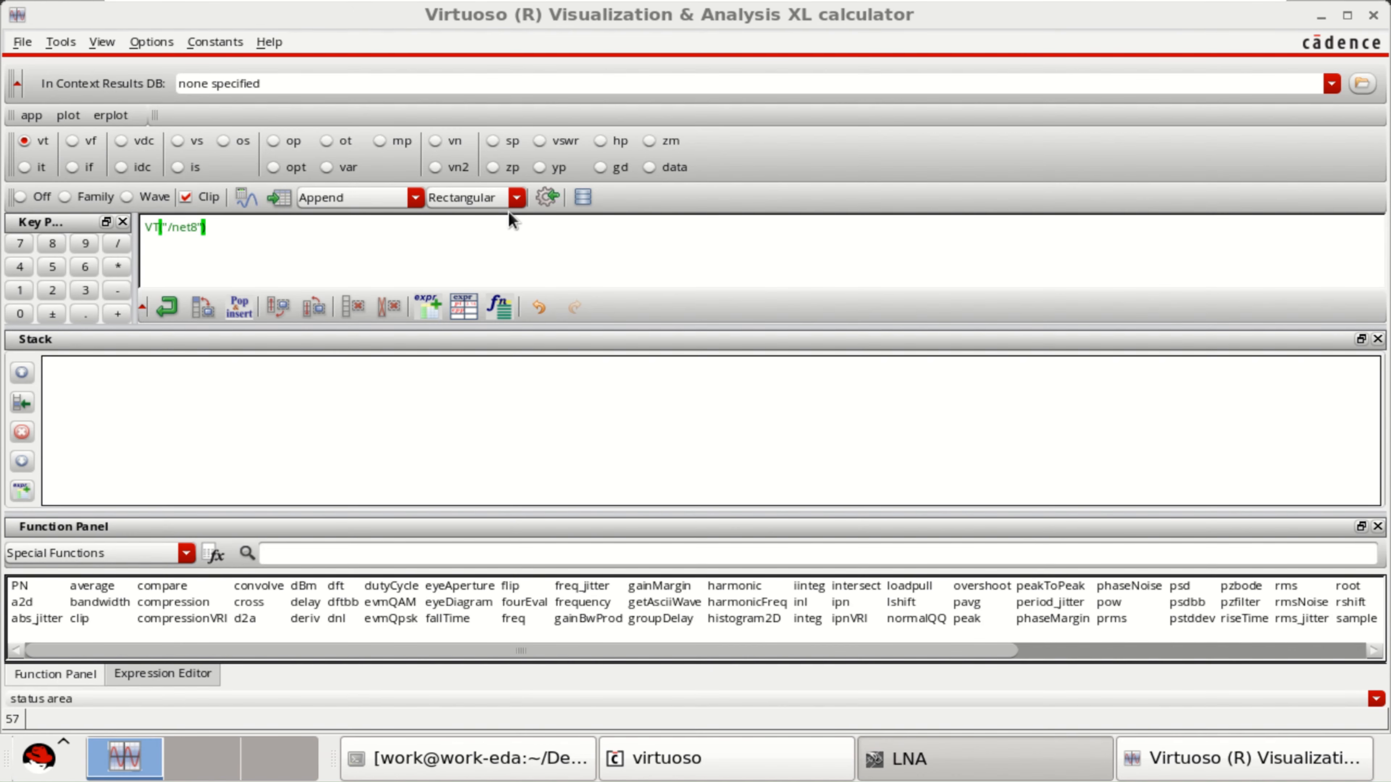
click(545, 196)
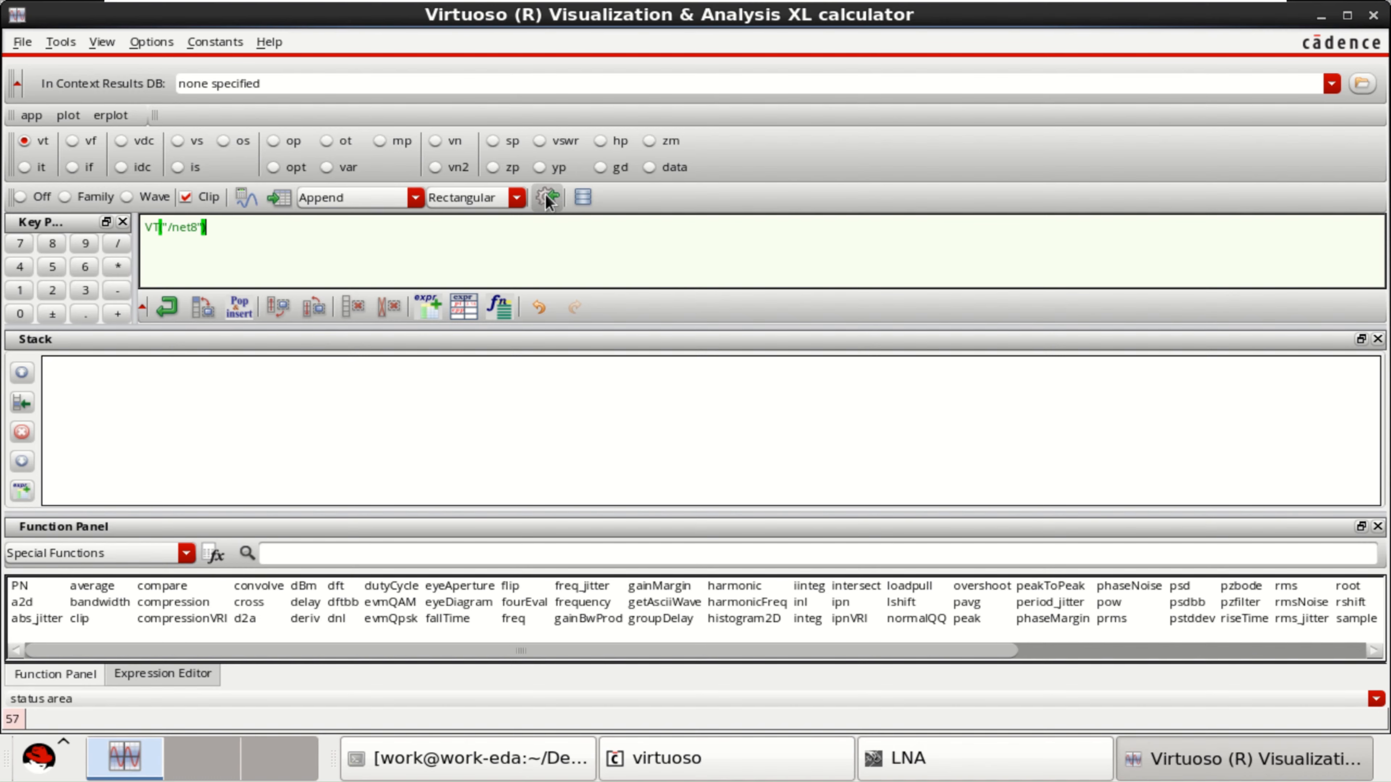
click(1321, 16)
click(336, 165)
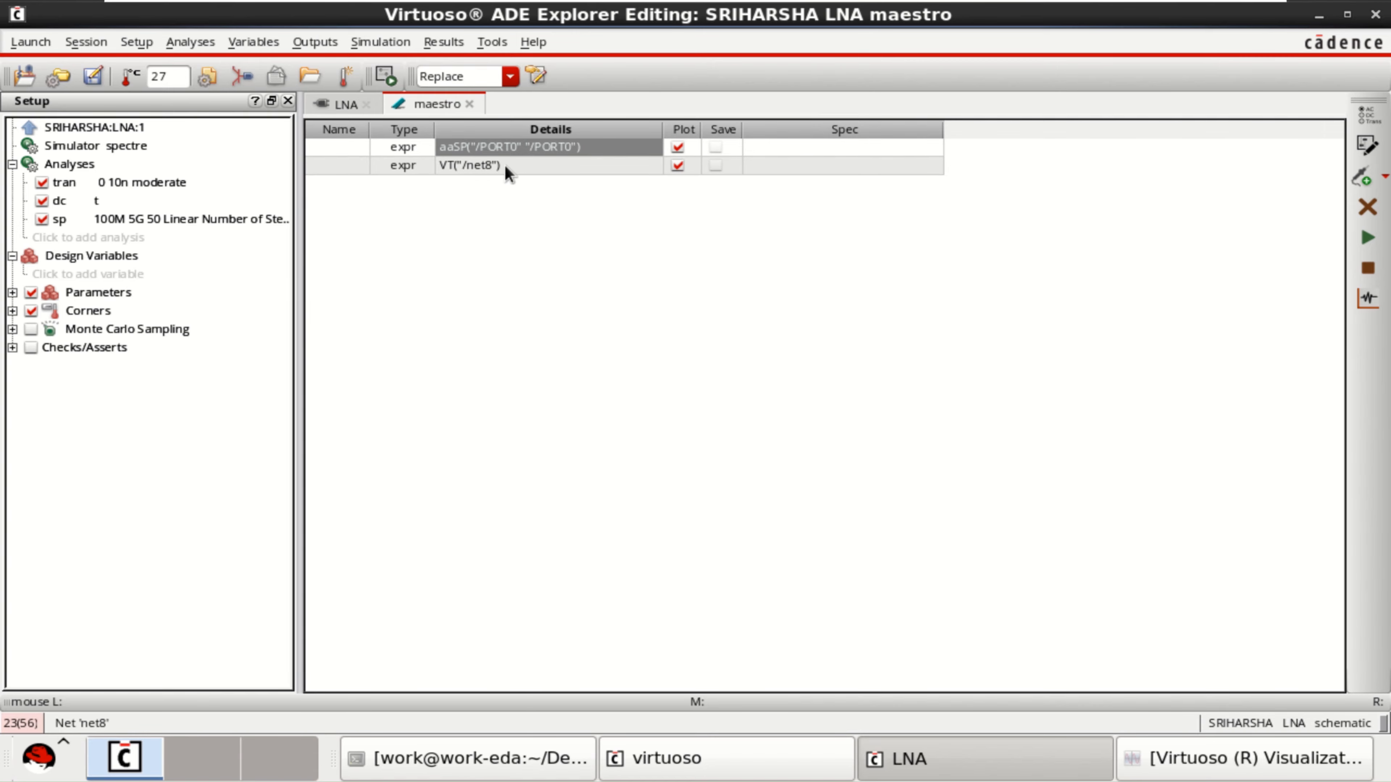
Replace the calculator expression with the transient voltage (vt) of net9 at PORT1 and add it to the maestro outputs.
click(1213, 759)
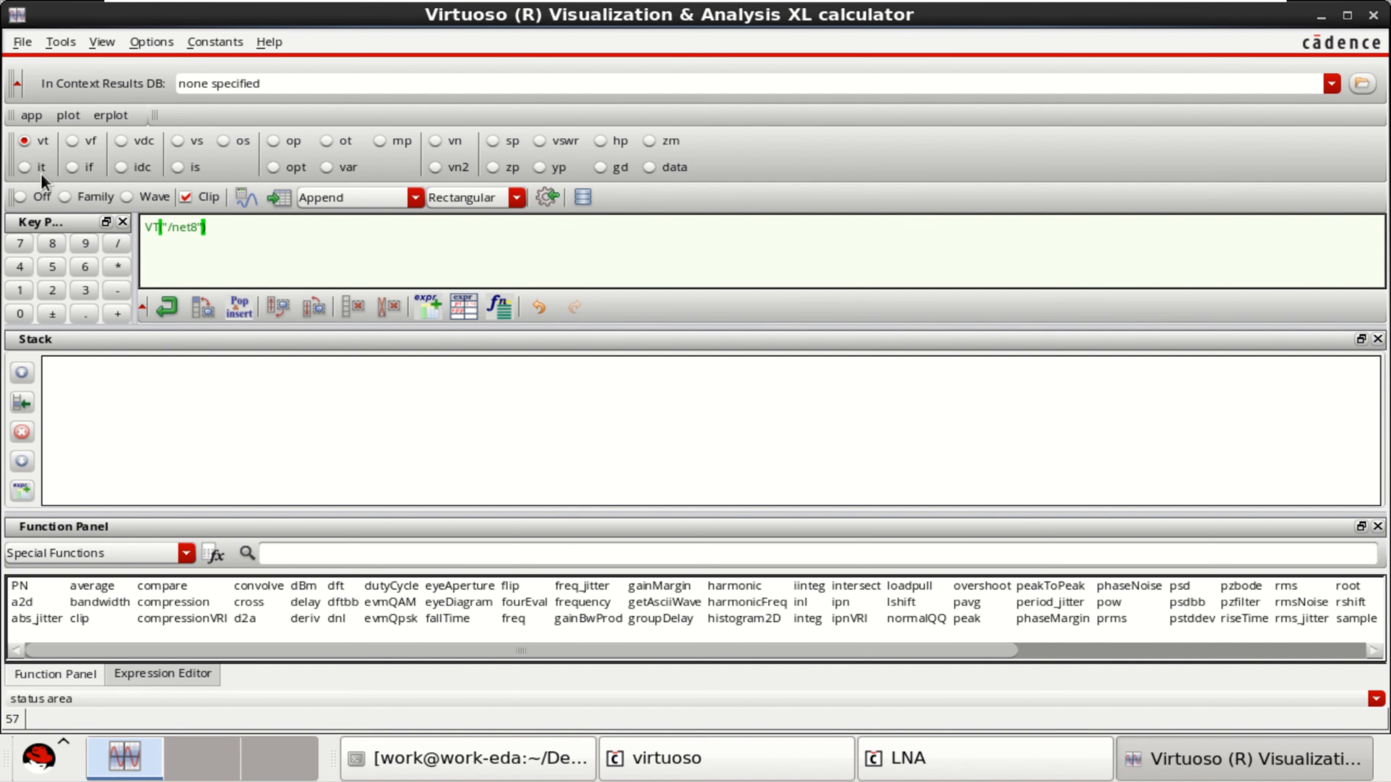
click(356, 305)
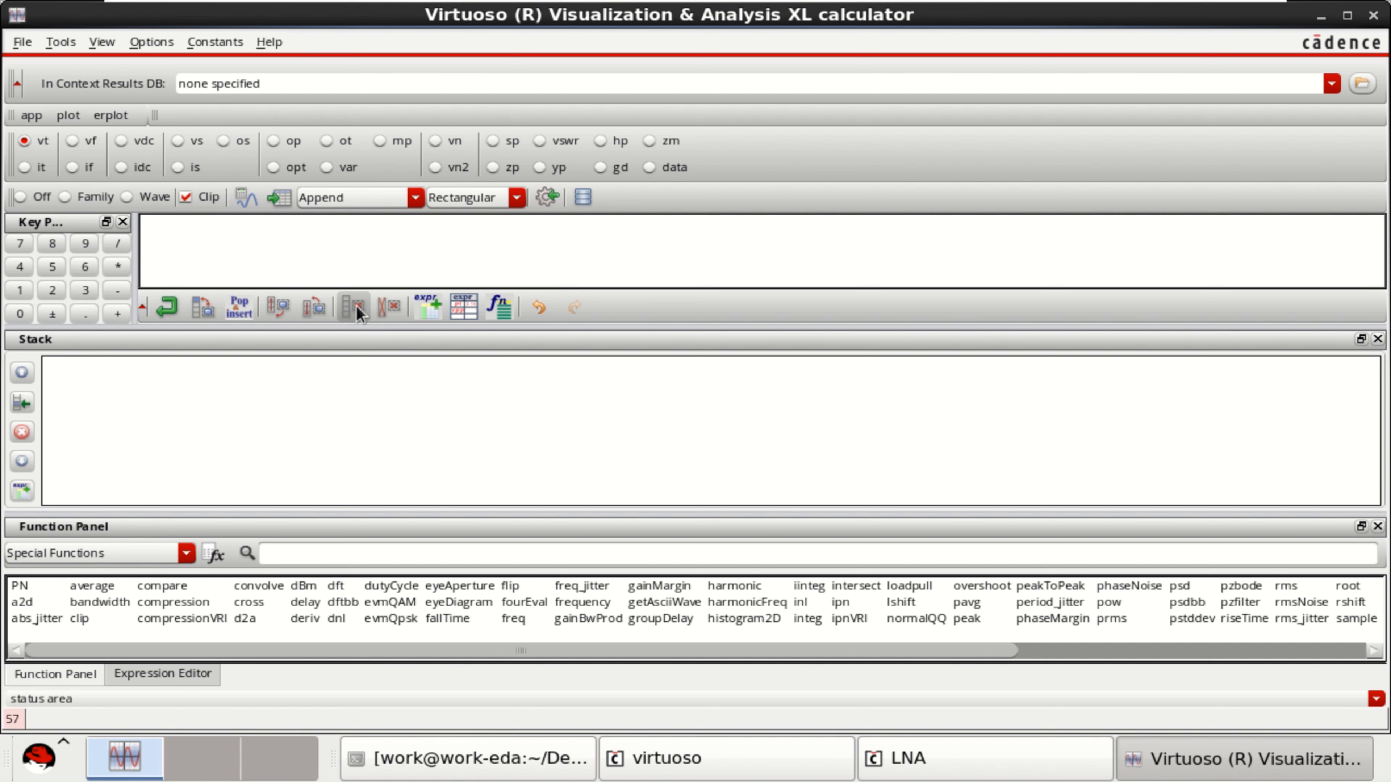
click(22, 196)
click(25, 141)
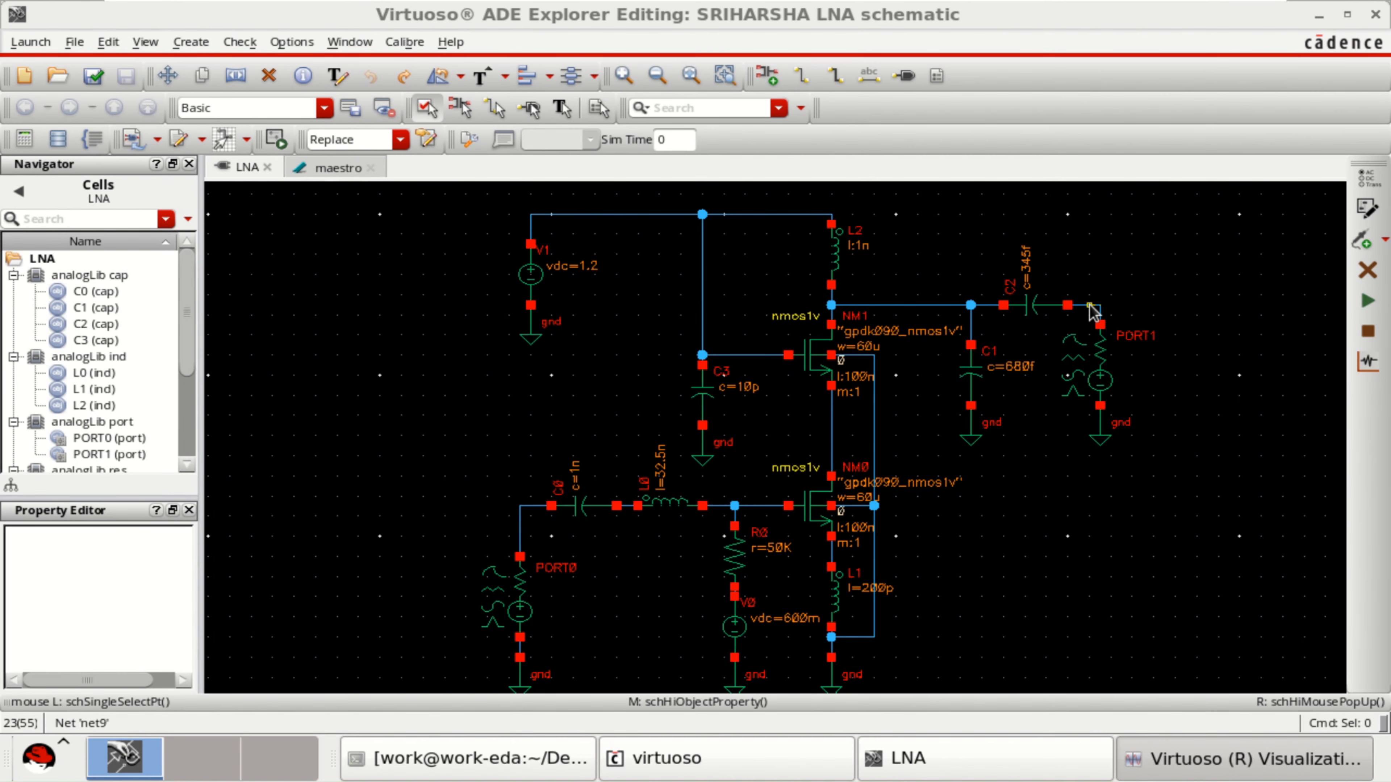
click(1086, 310)
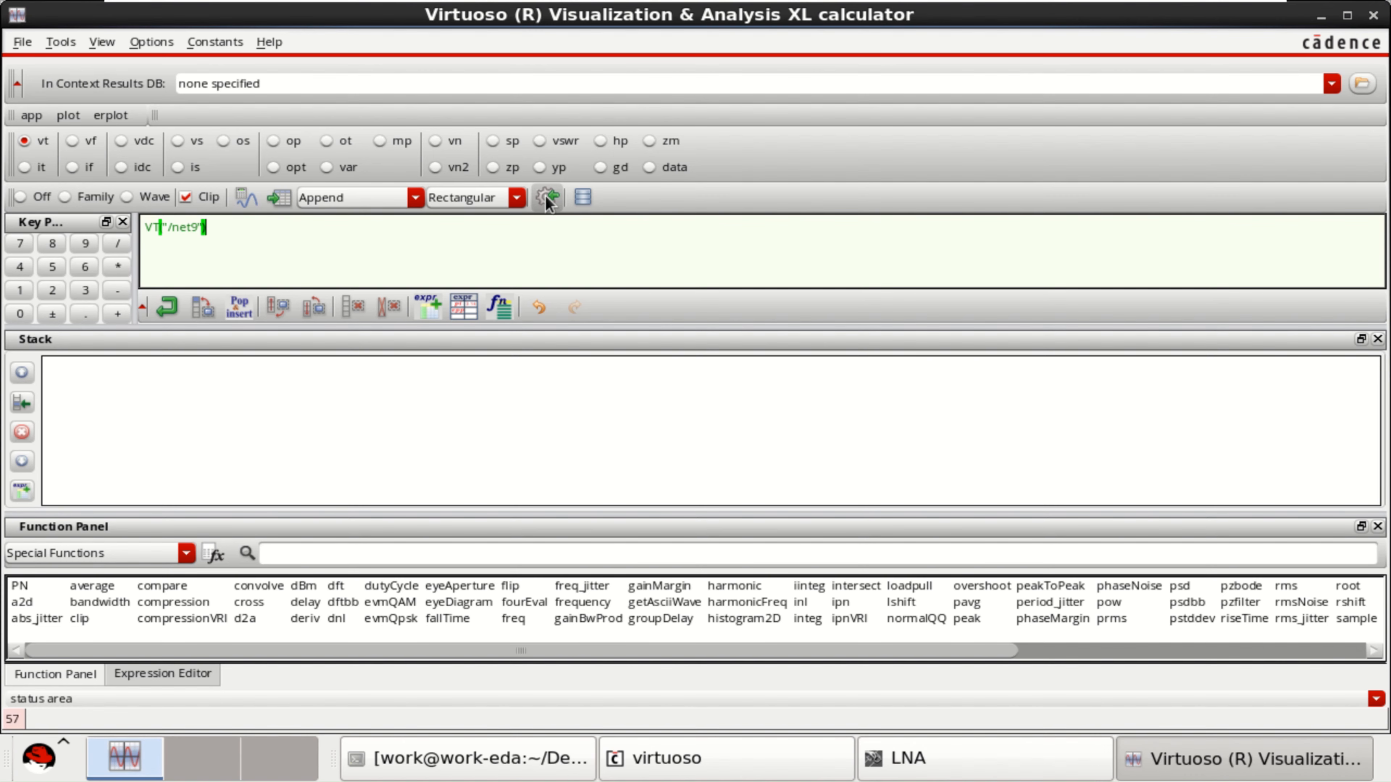
click(1319, 24)
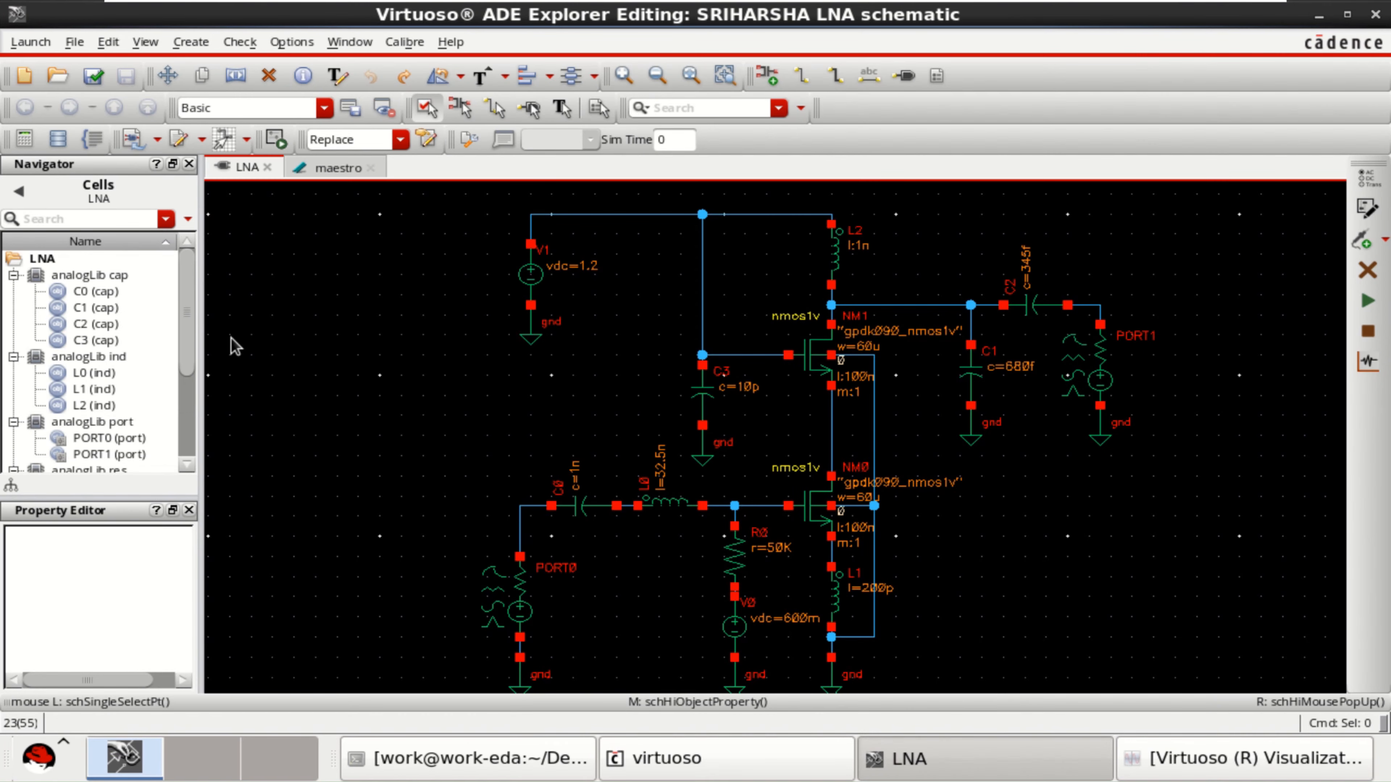
click(337, 167)
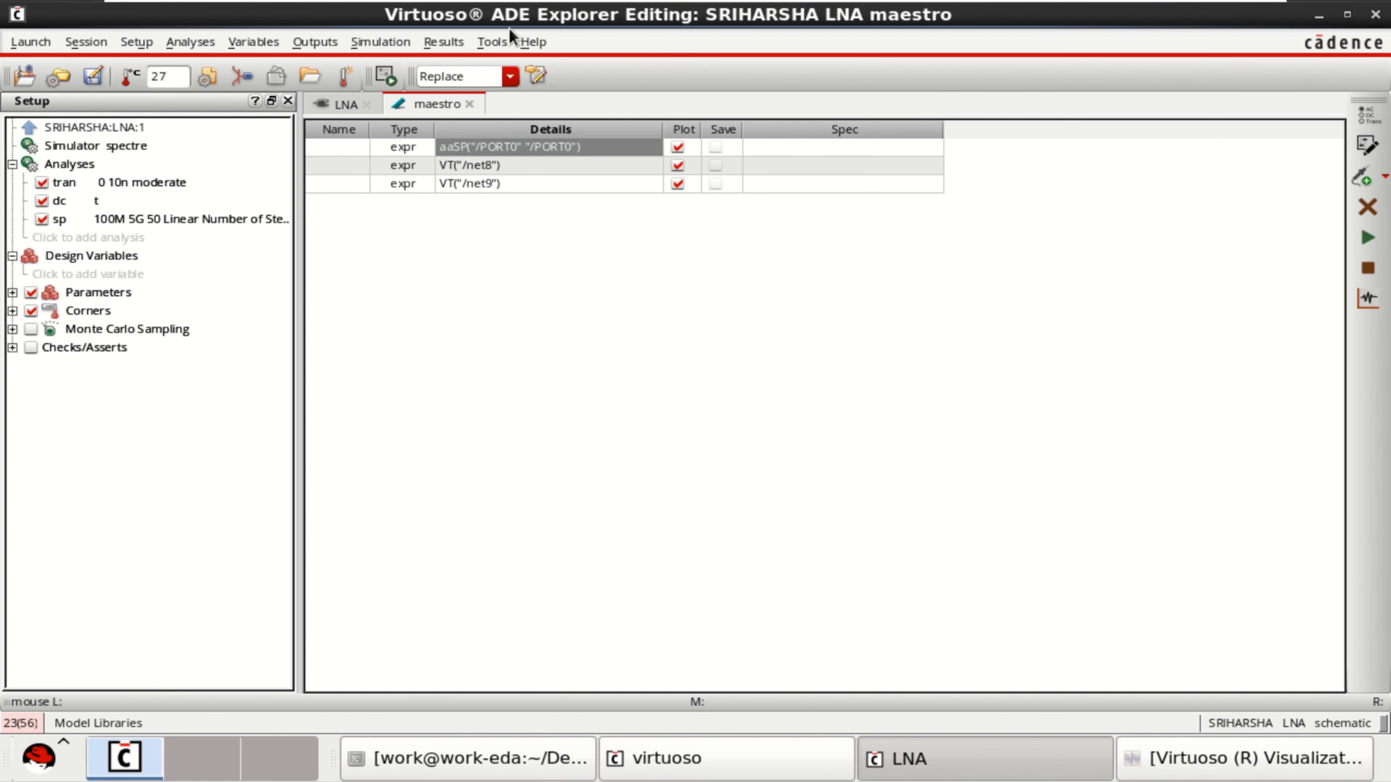
Switch the maestro setup from ADE Explorer to the ADE Assembler view.
click(32, 124)
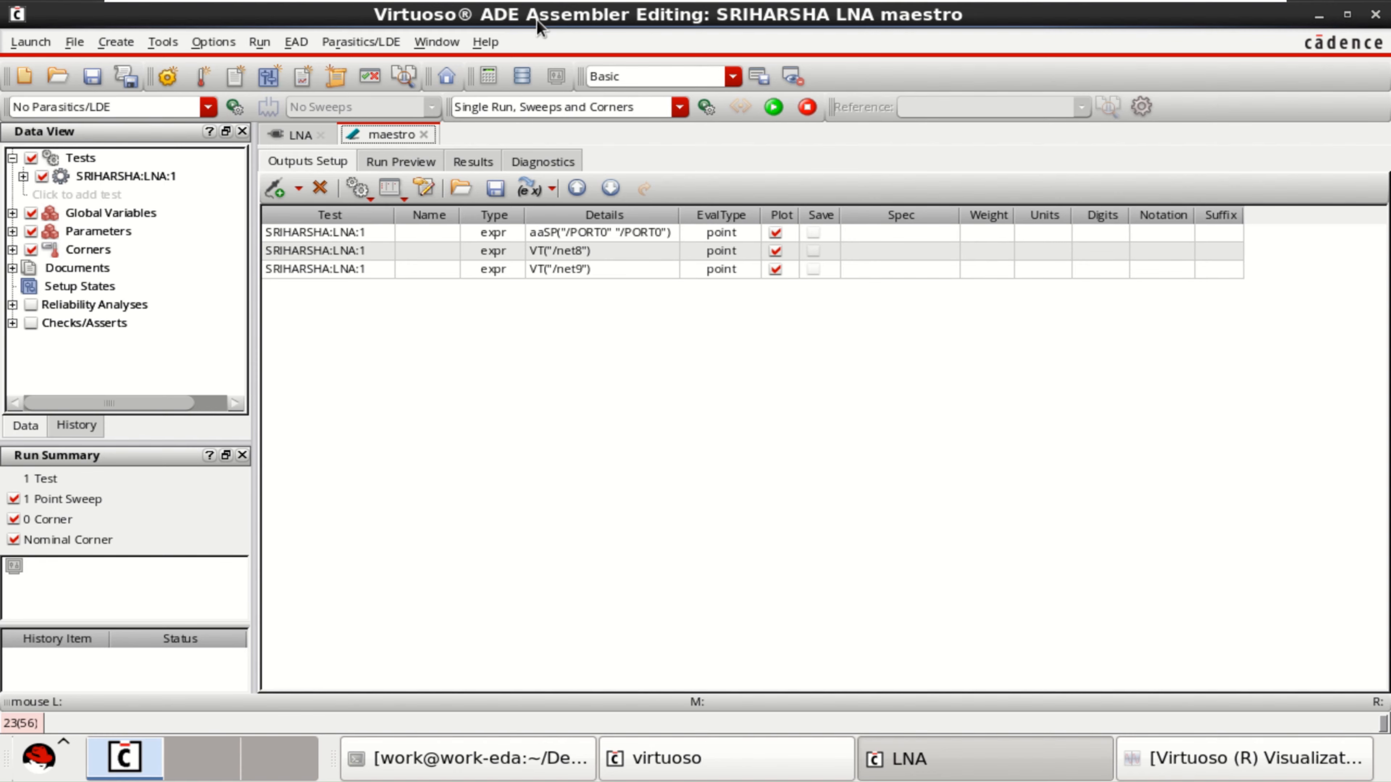
double_click(60, 178)
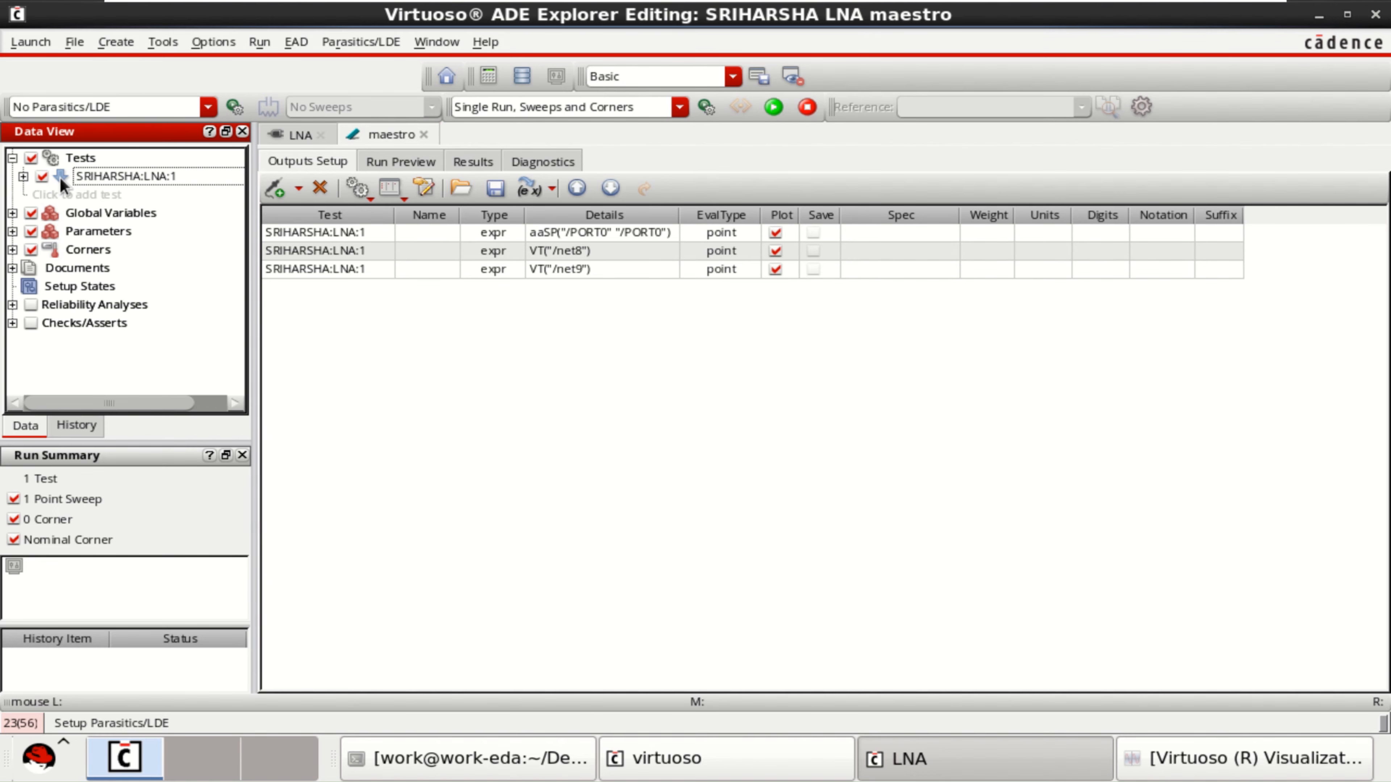
click(29, 127)
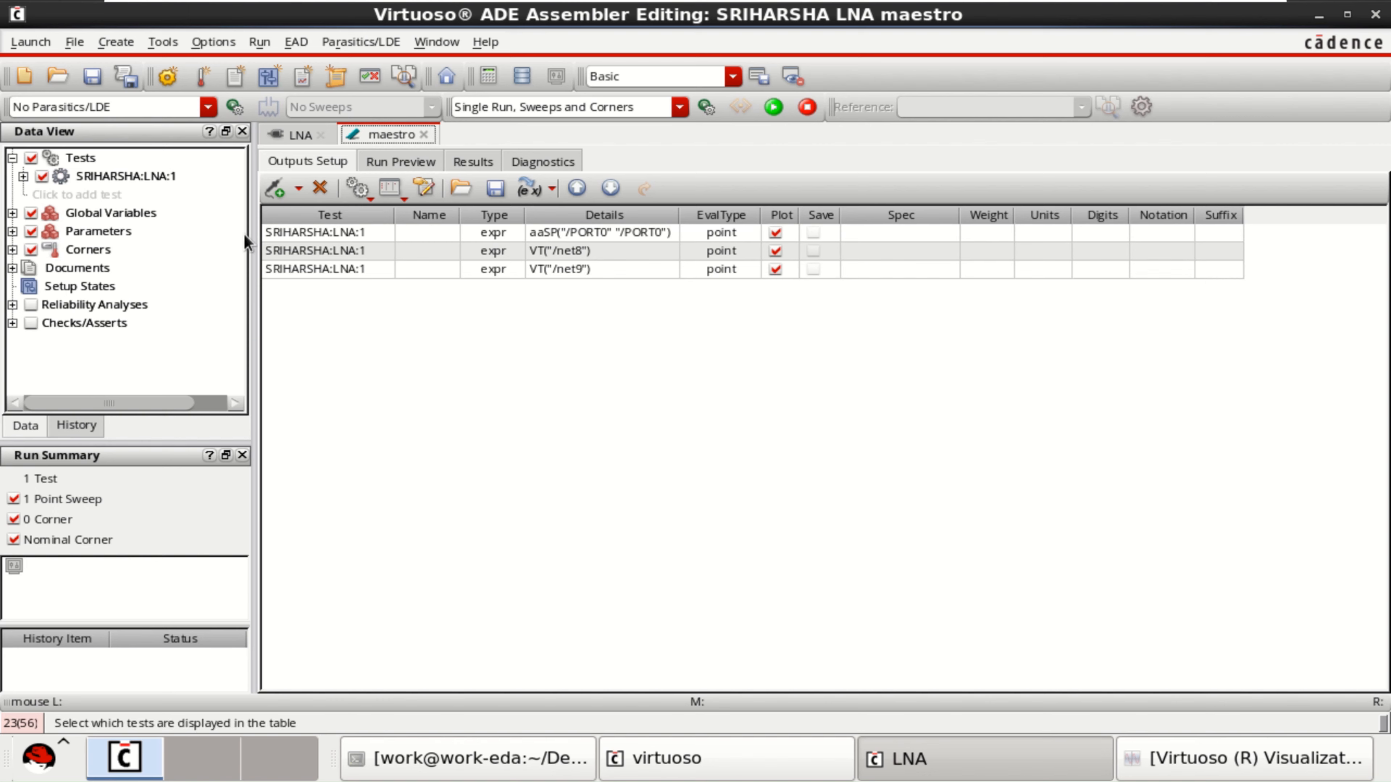
Expand the SRIHARSHA:LNA:1 test to list its analyses, and run the simulation.
click(23, 176)
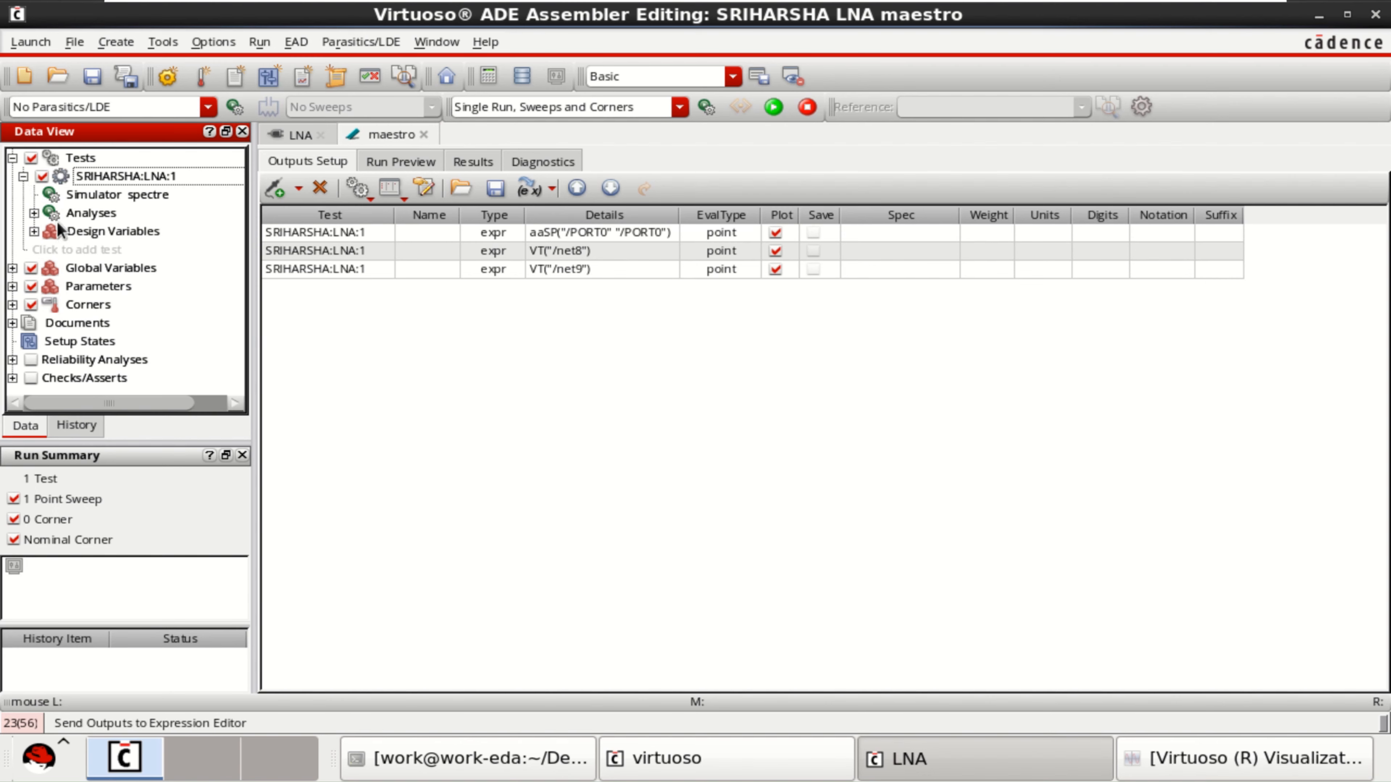
click(34, 213)
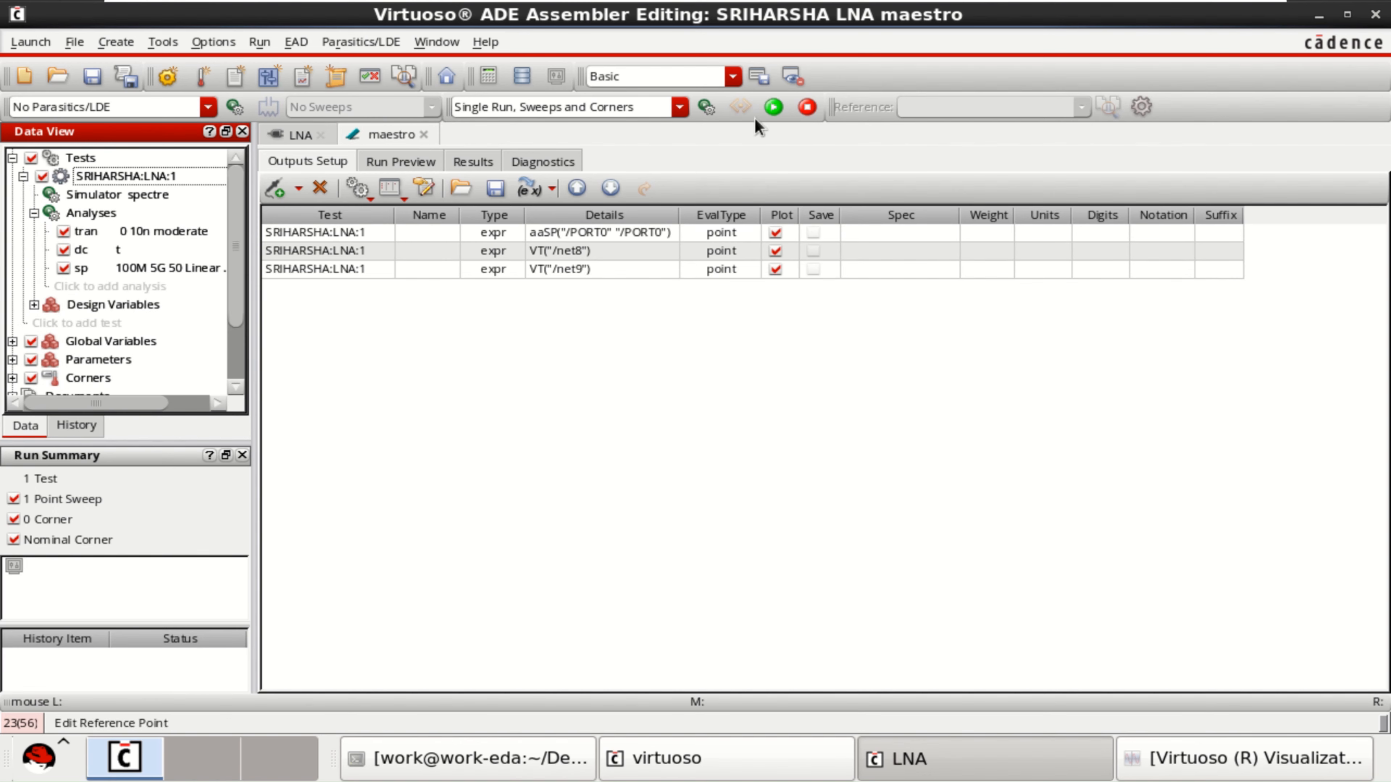
click(773, 107)
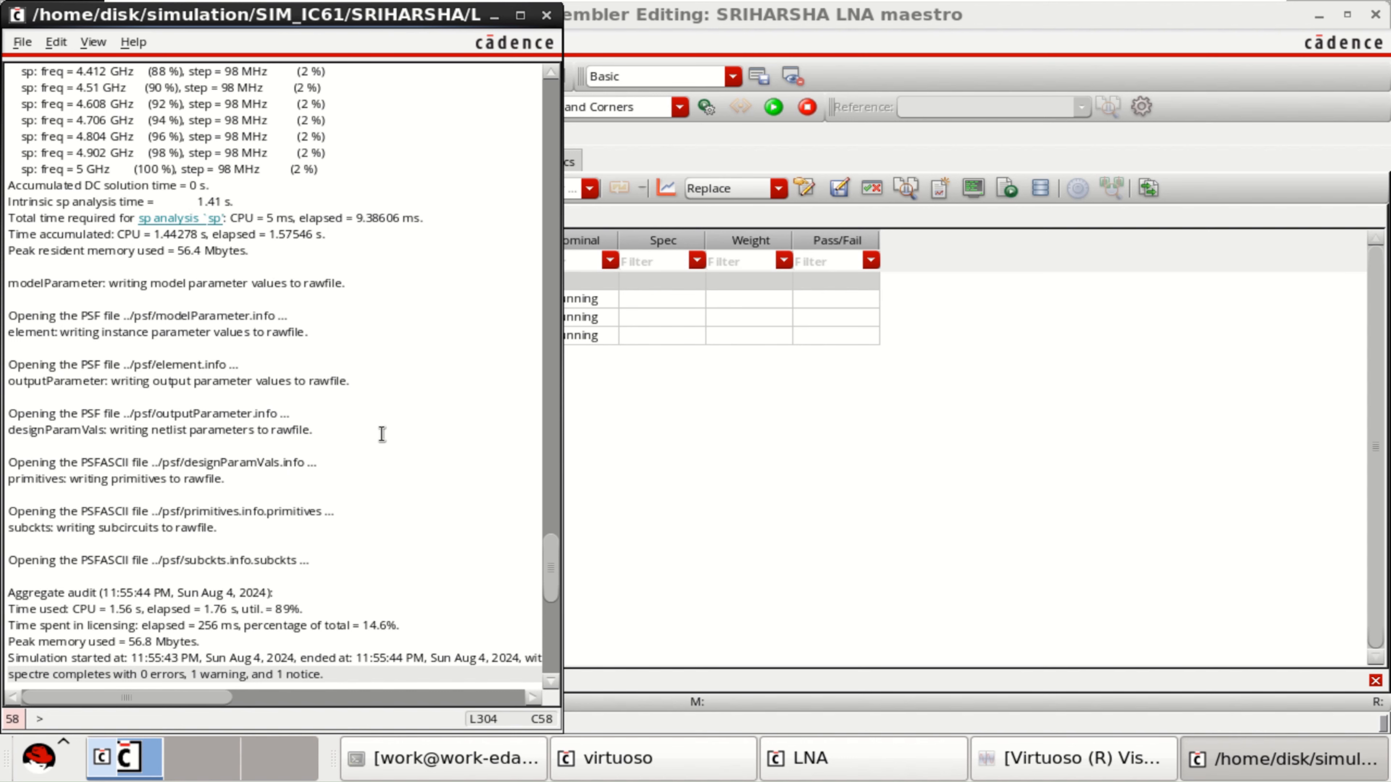
Examine the Spectre simulation log's S-parameter frequency sweep and transient time-step entries.
scroll(382, 434, up, 3)
scroll(382, 433, up, 20)
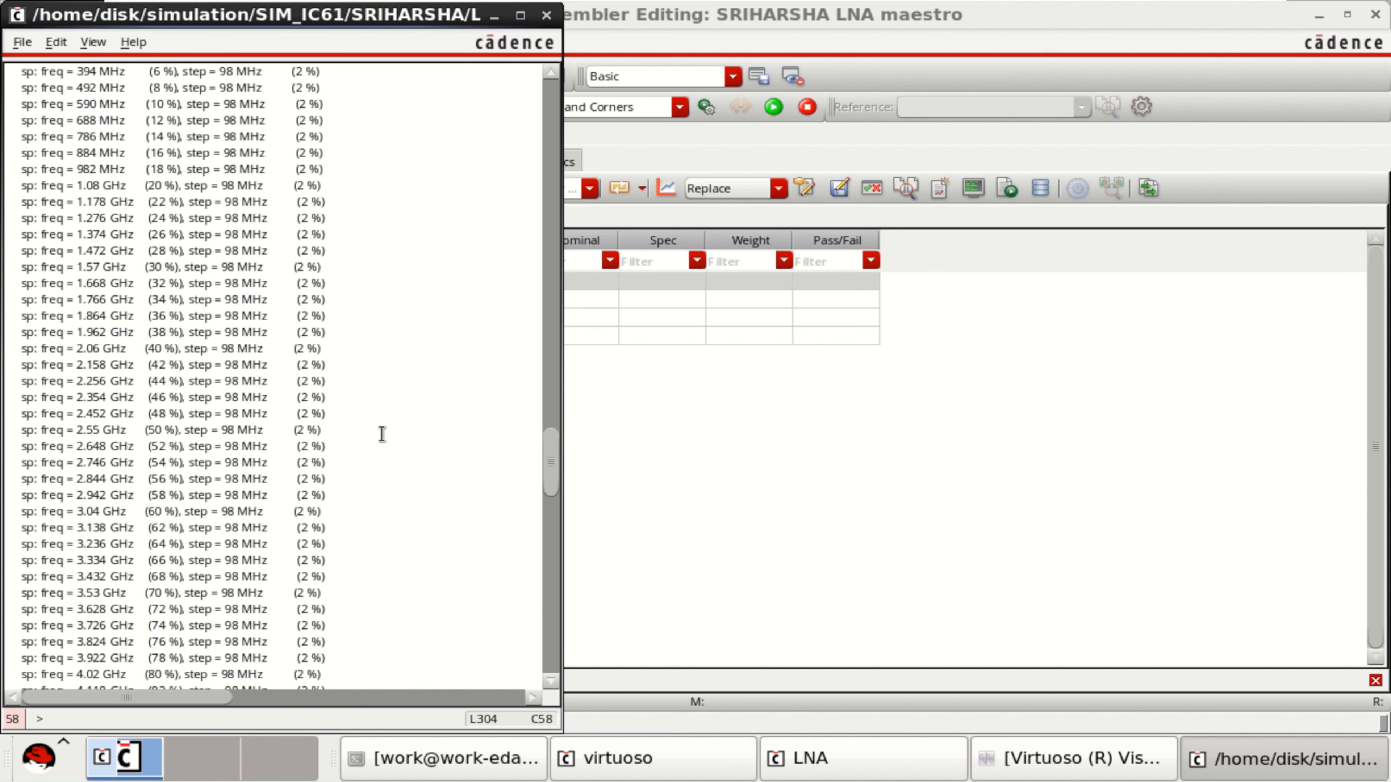
scroll(382, 434, down, 5)
scroll(381, 434, down, 4)
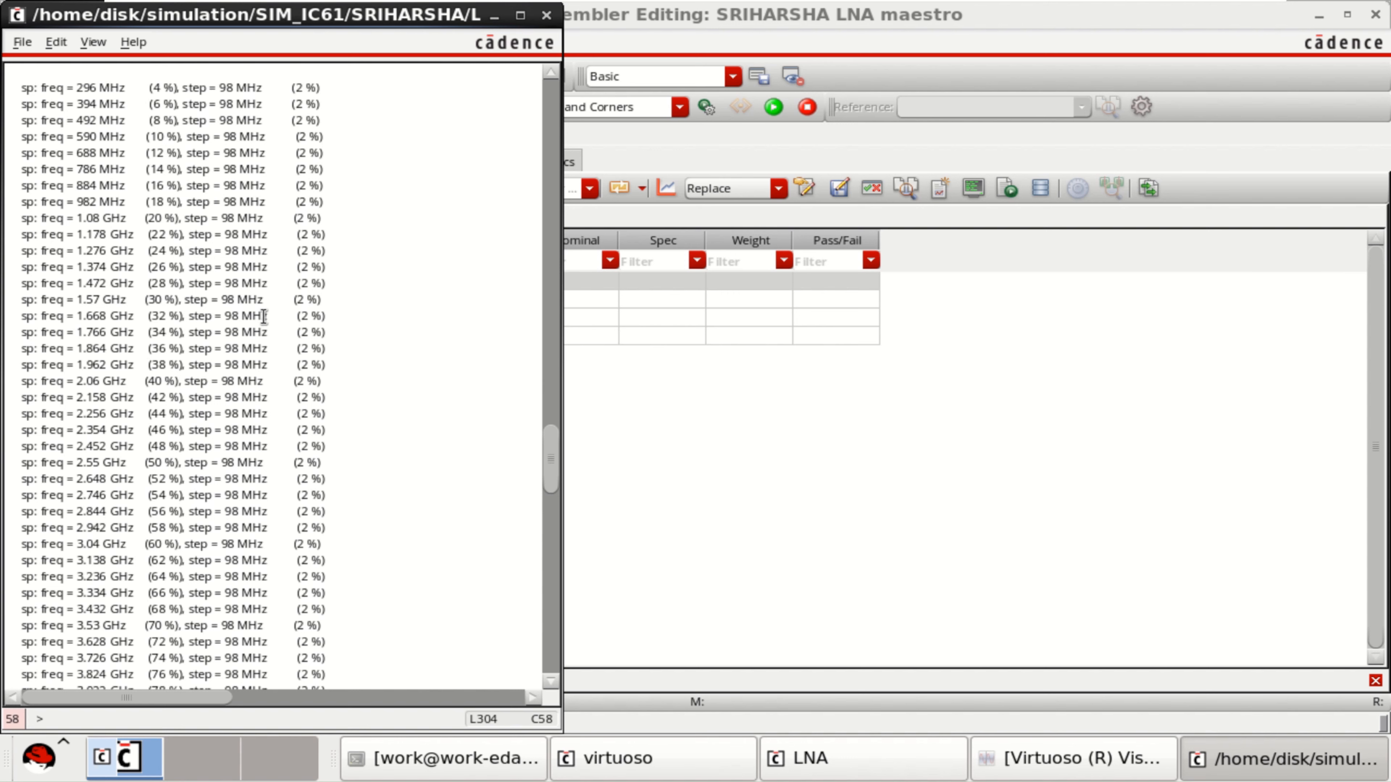
scroll(320, 326, up, 7)
scroll(320, 325, up, 16)
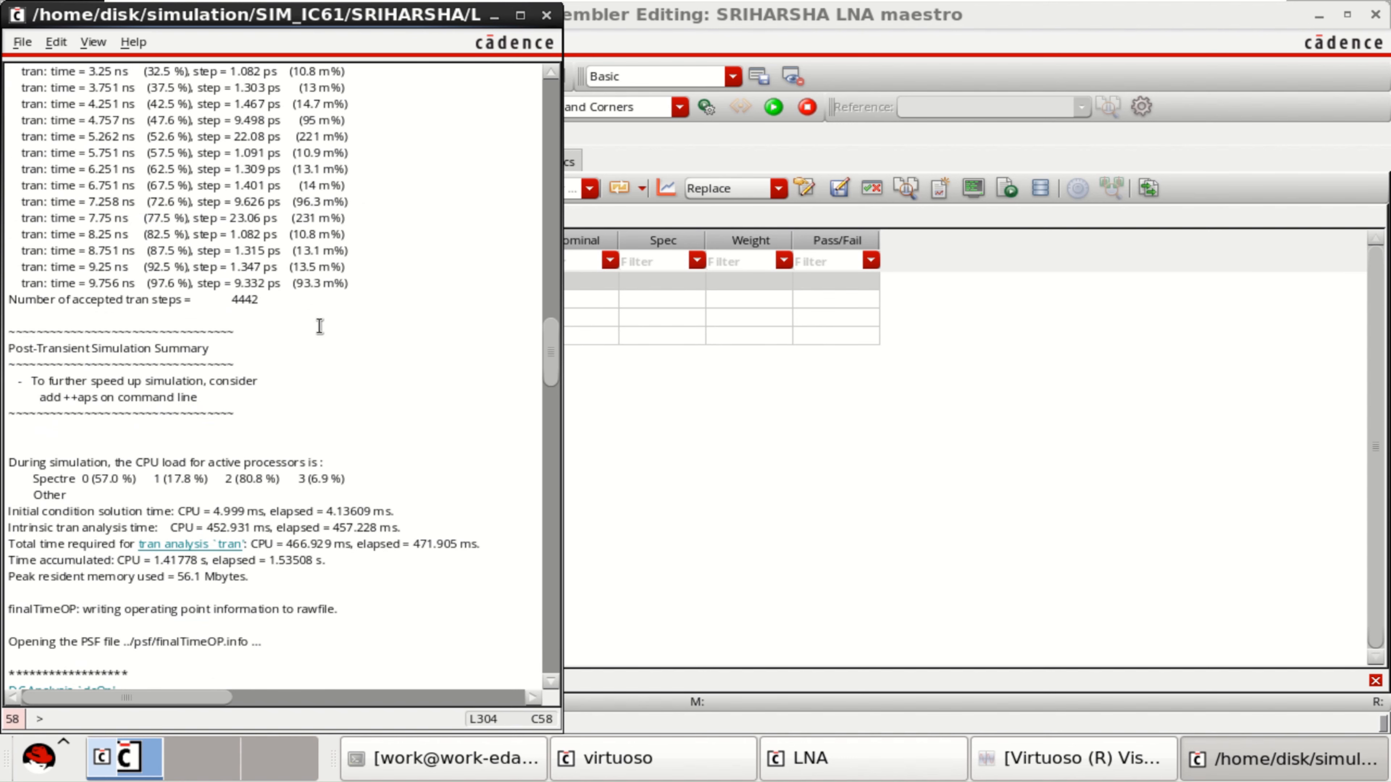
scroll(183, 496, up, 5)
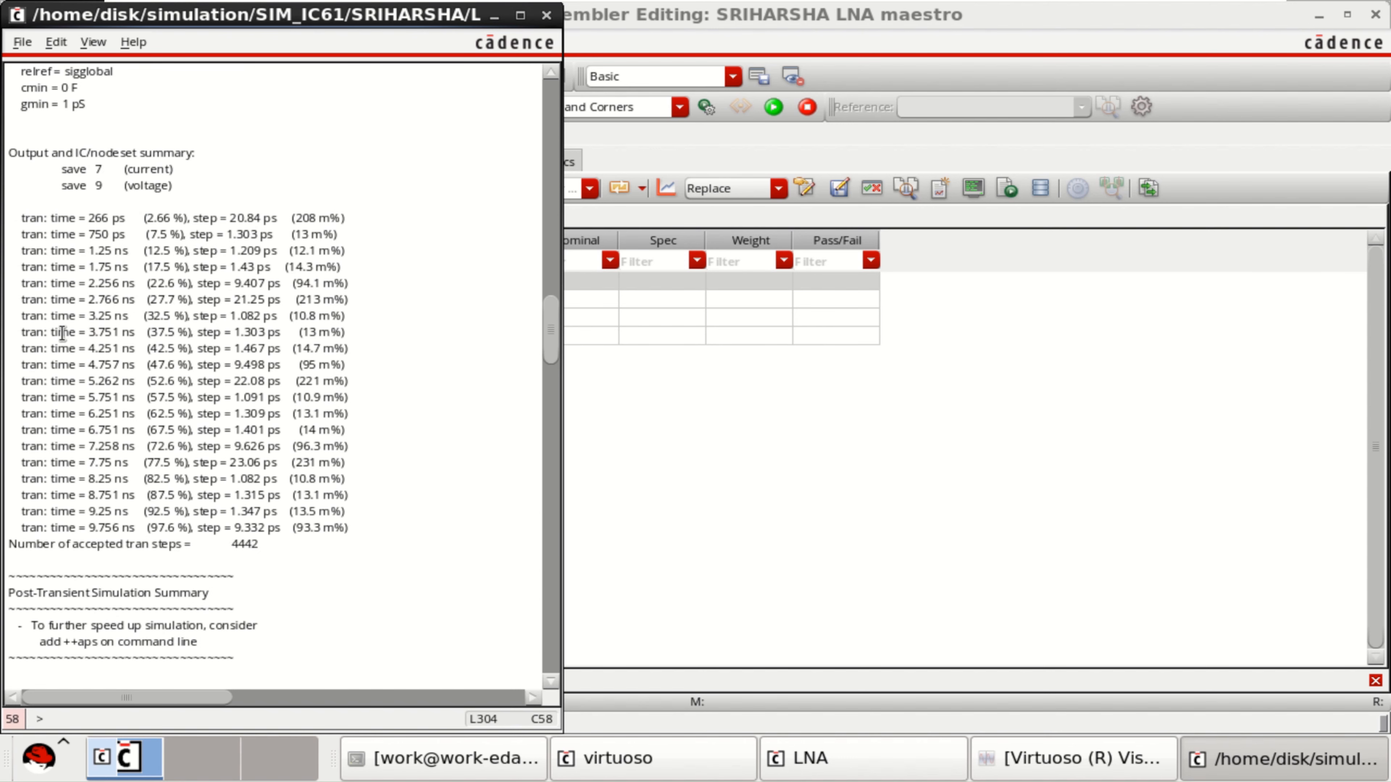
Minimize the simulation log and plot all maestro outputs of the LNA run in a maximized waveform window.
click(494, 15)
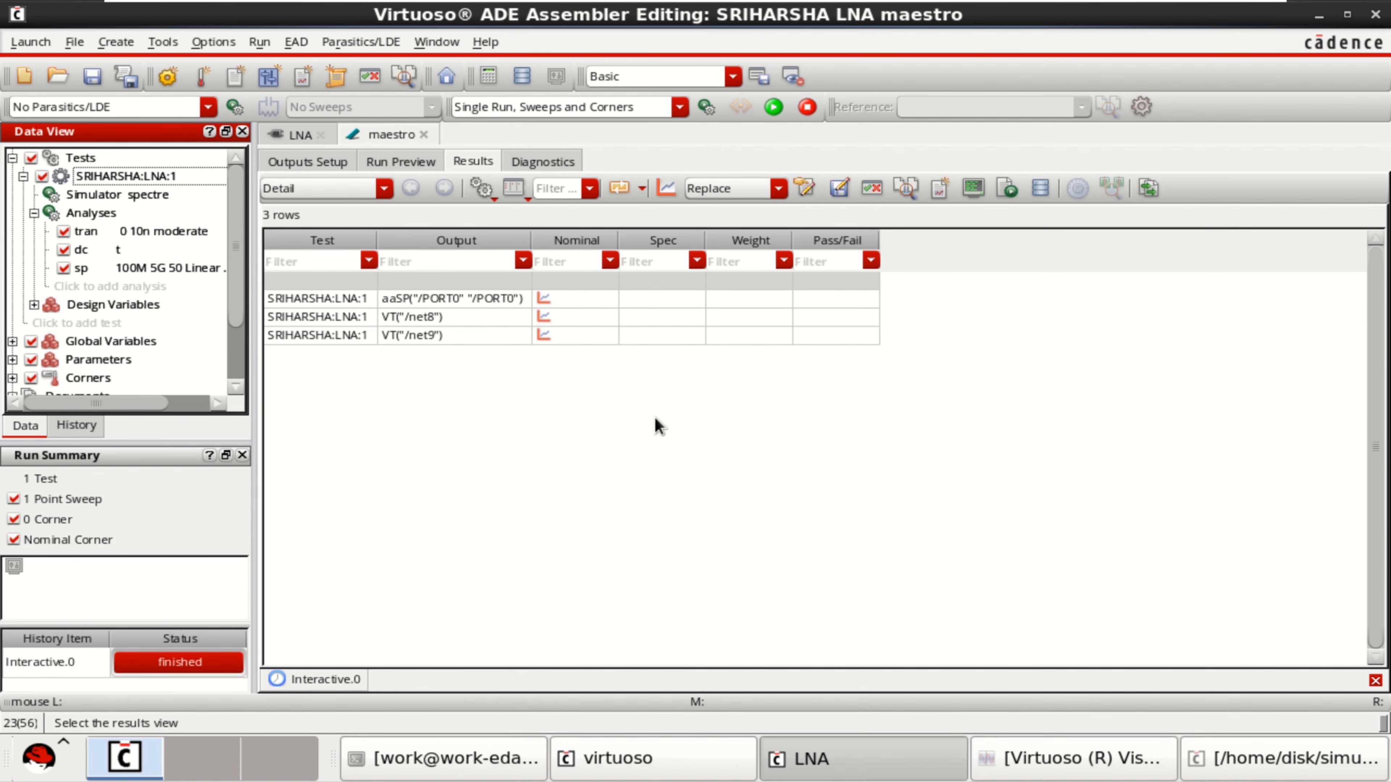
click(296, 133)
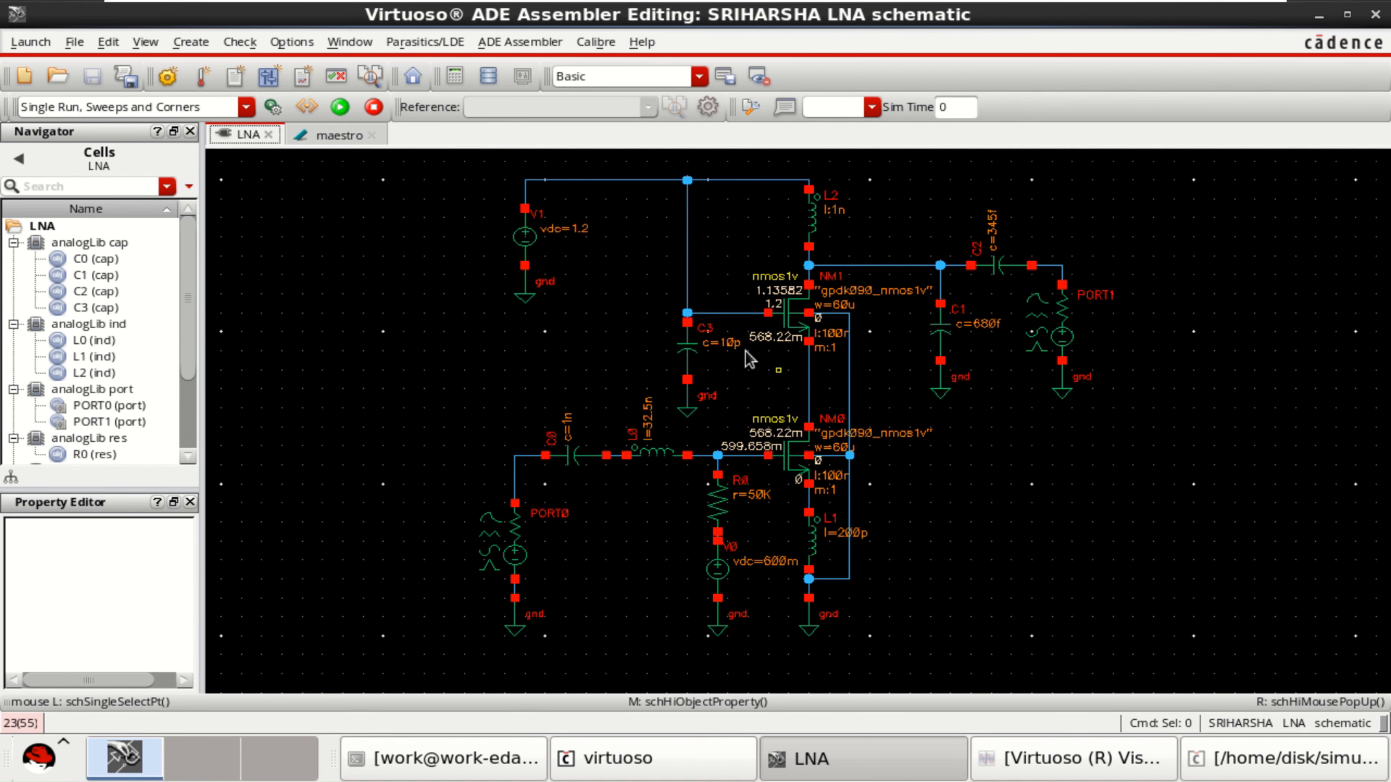
click(314, 138)
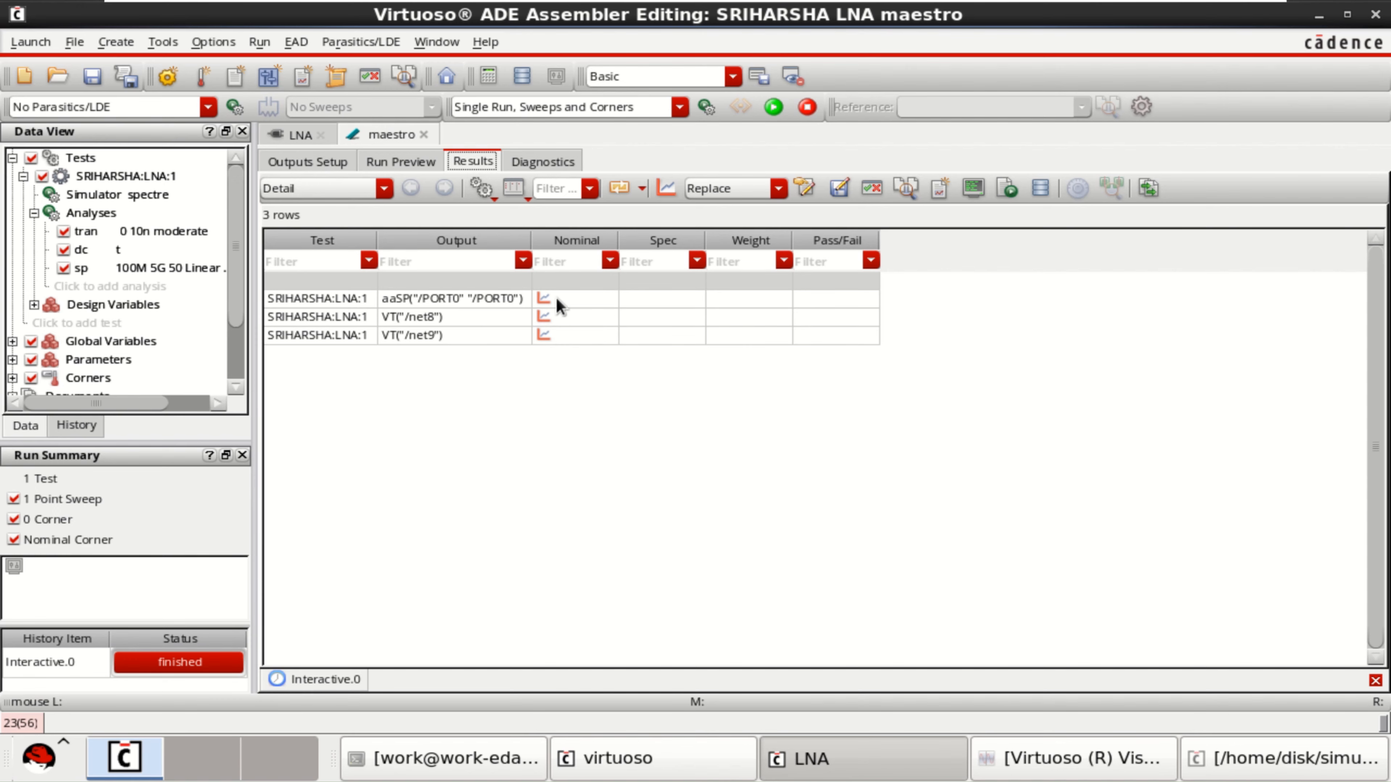
click(666, 189)
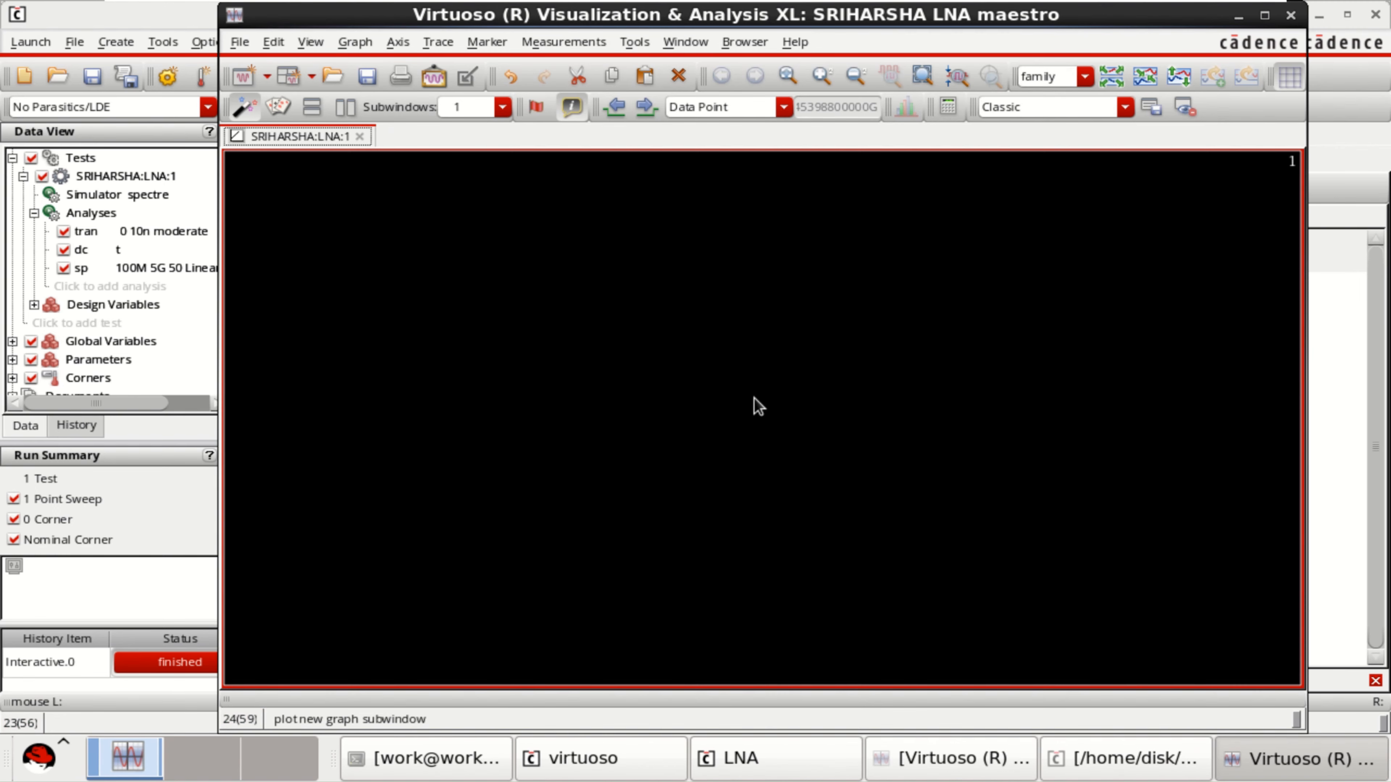
click(1264, 16)
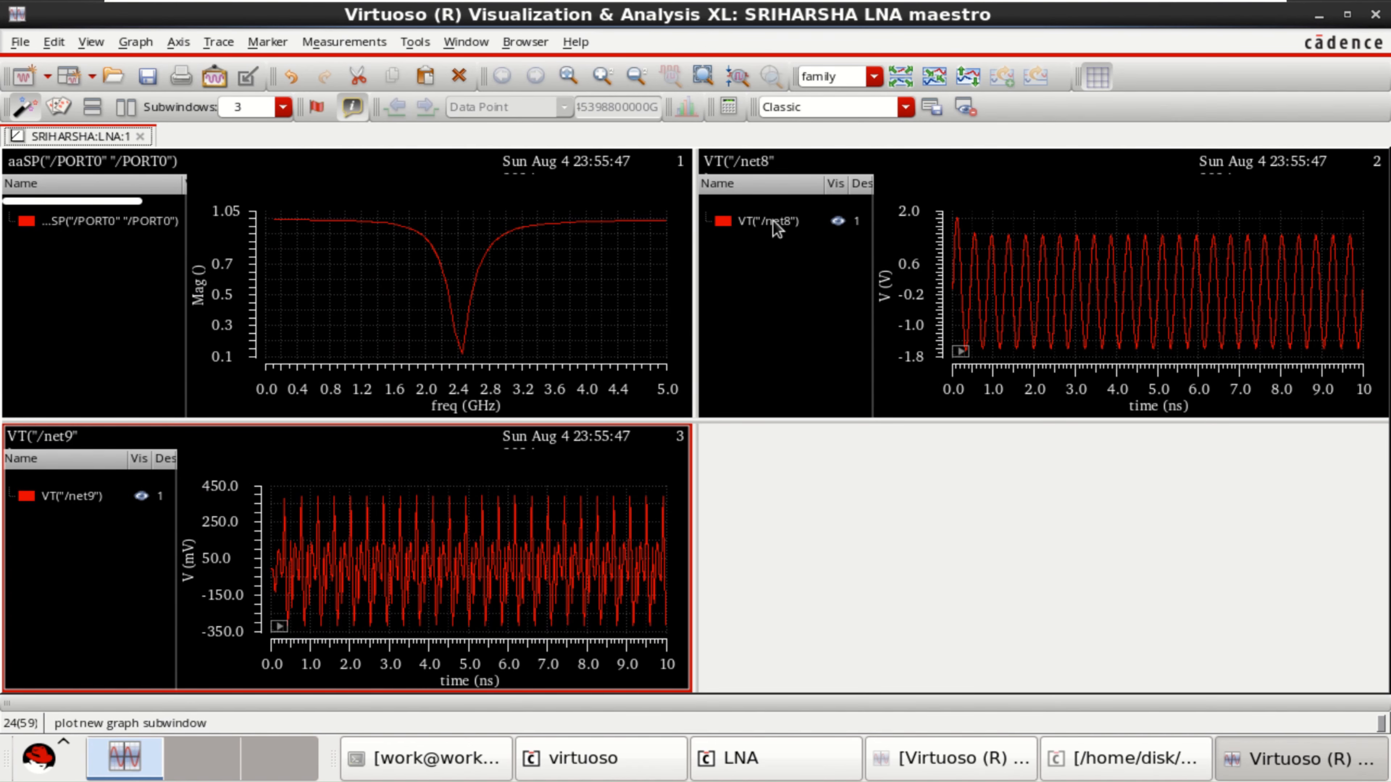
Move the VT("/net8") trace into the VT("/net9") graph and delete the emptied subwindow.
mouse_move(773, 221)
mouse_down()
mouse_move(196, 460)
mouse_move(33, 592)
mouse_move(91, 527)
mouse_move(99, 537)
mouse_up()
right_click(1084, 253)
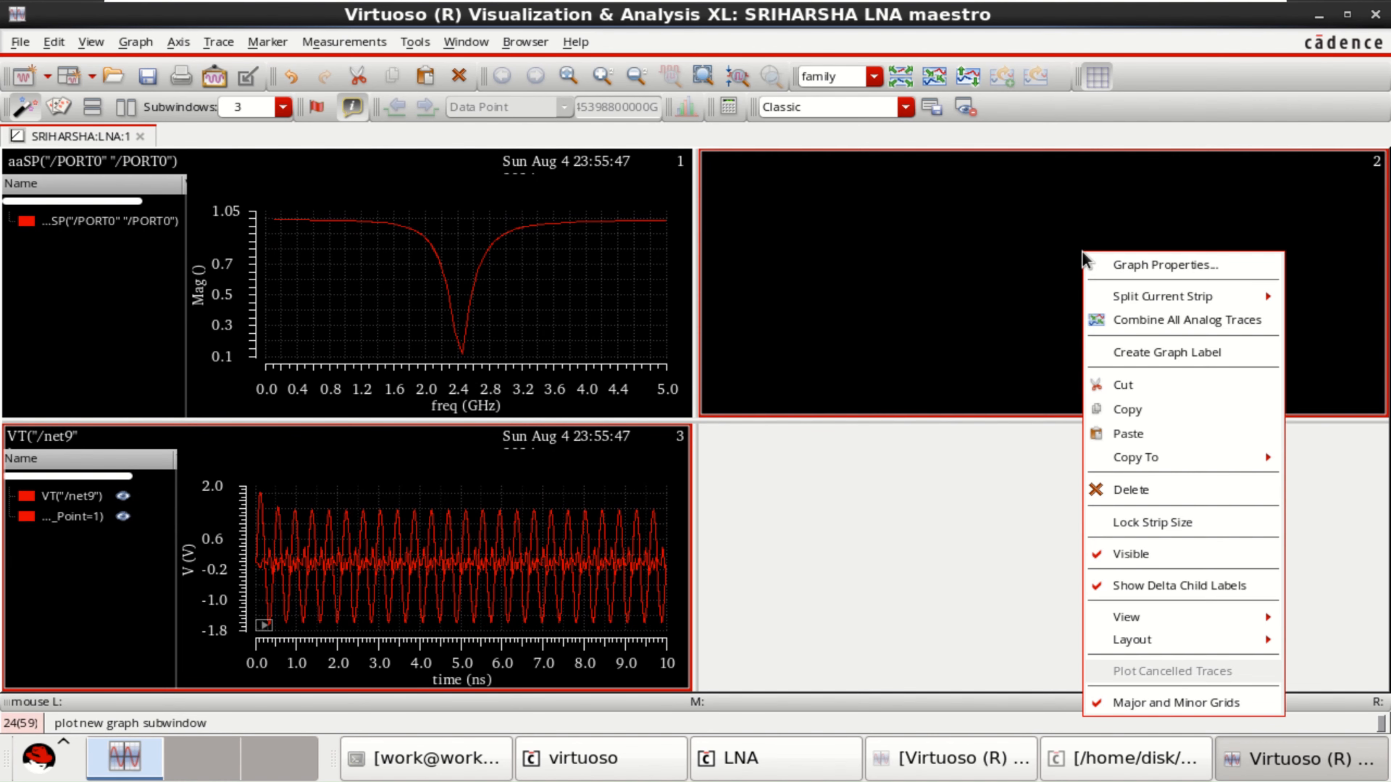
click(1130, 489)
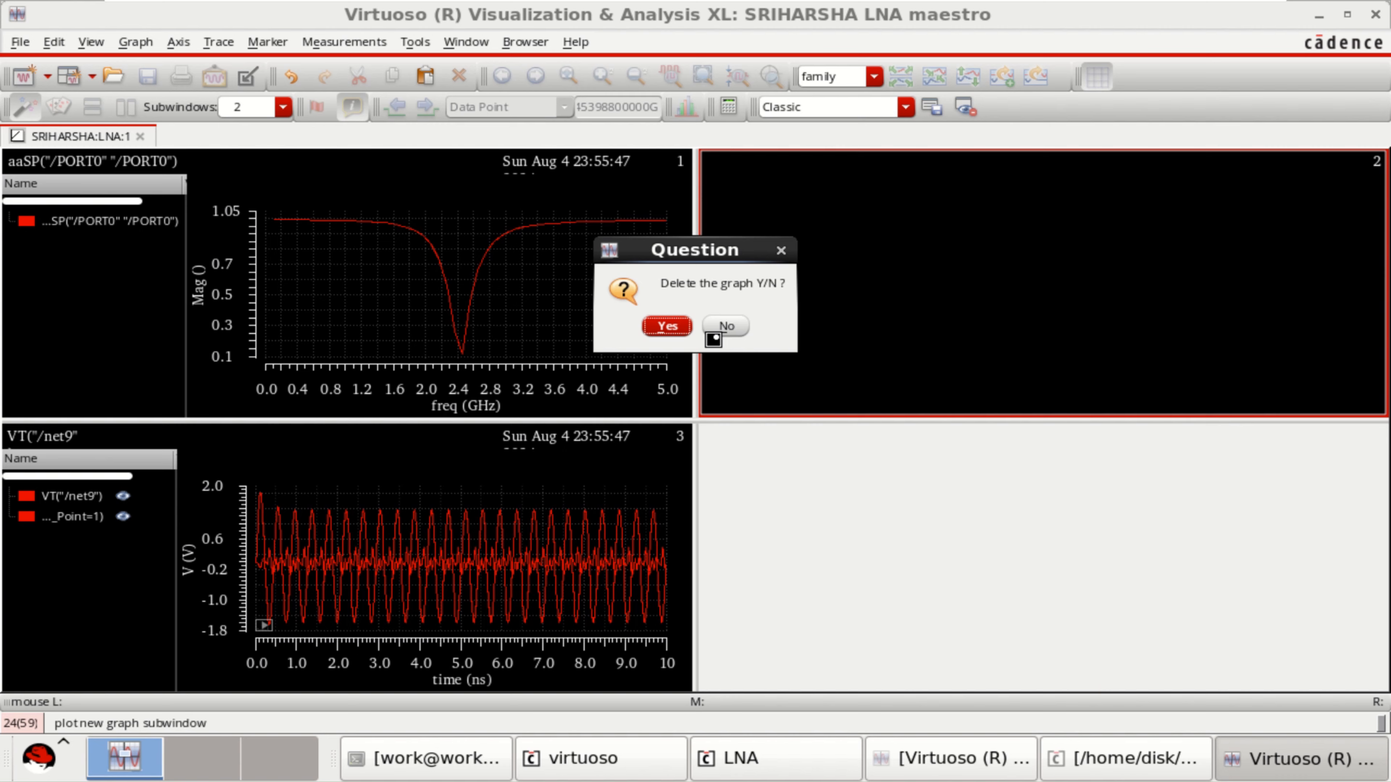
click(669, 327)
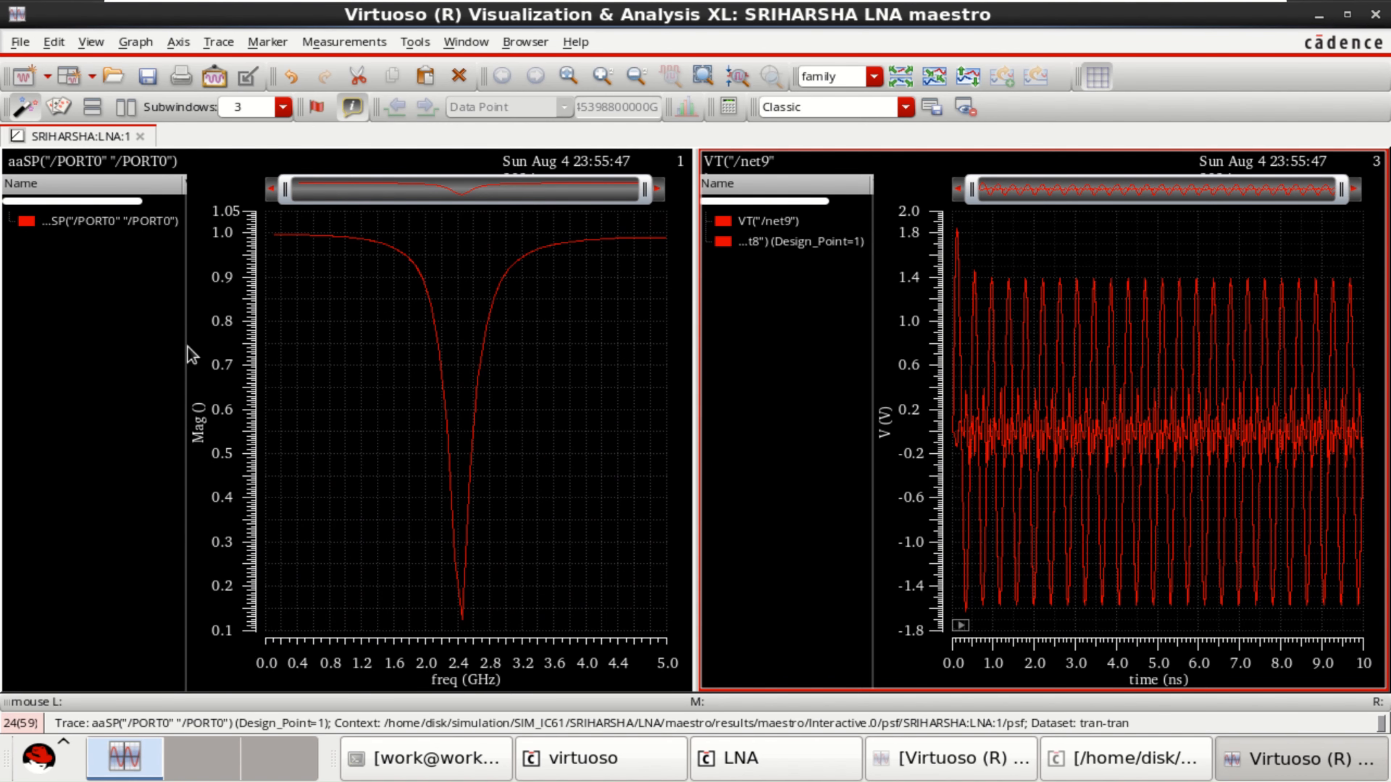
Narrow the trace legend of the aaSP("/PORT0" "/PORT0") graph and set the graph's background color to white.
drag(186, 342, 108, 335)
right_click(57, 334)
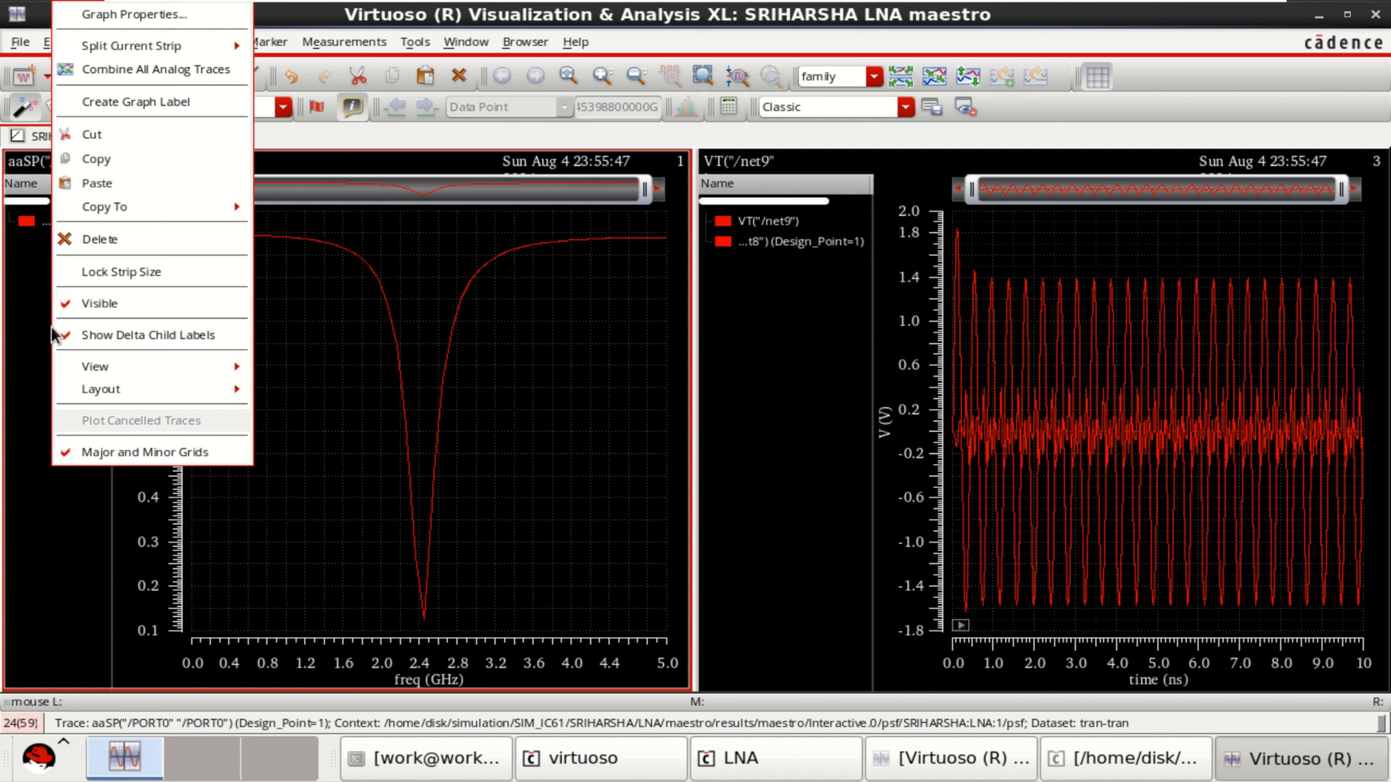
click(134, 14)
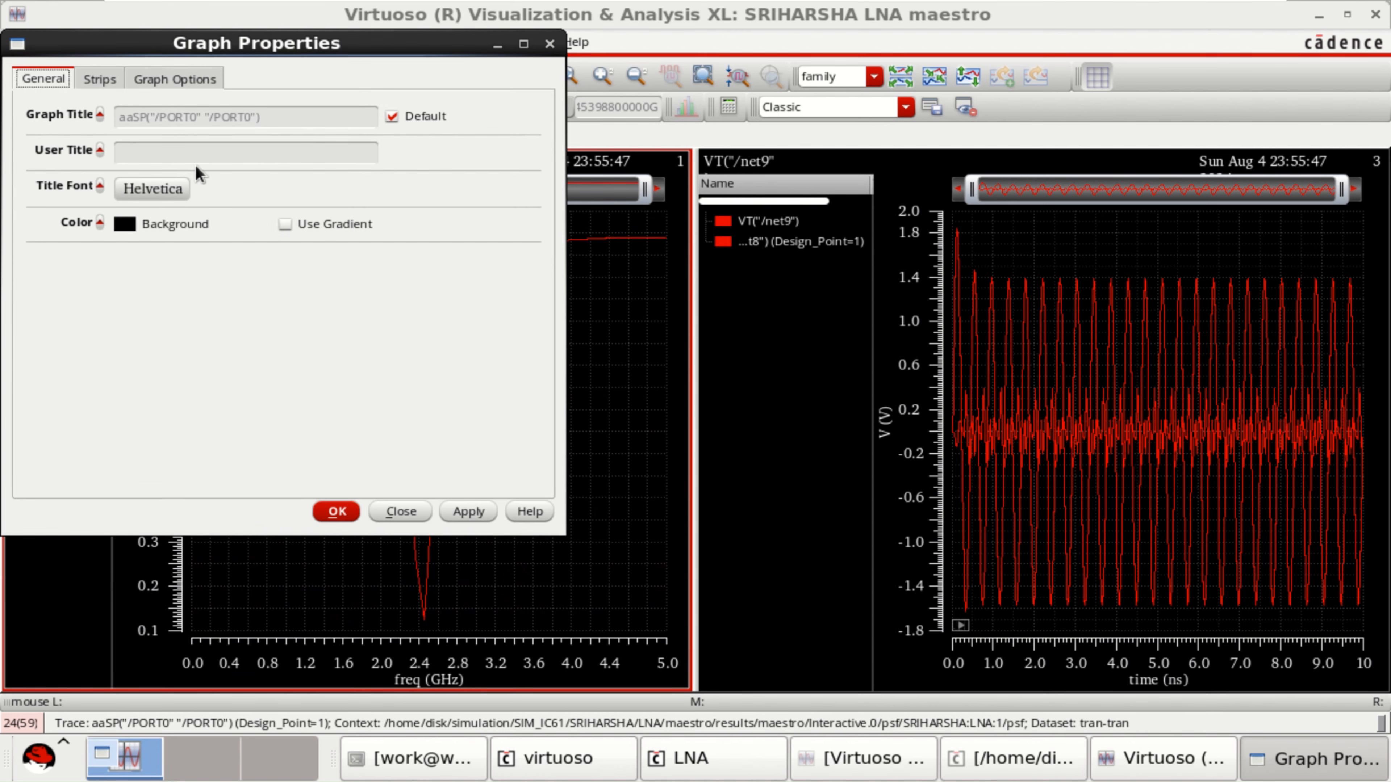
click(125, 224)
click(251, 291)
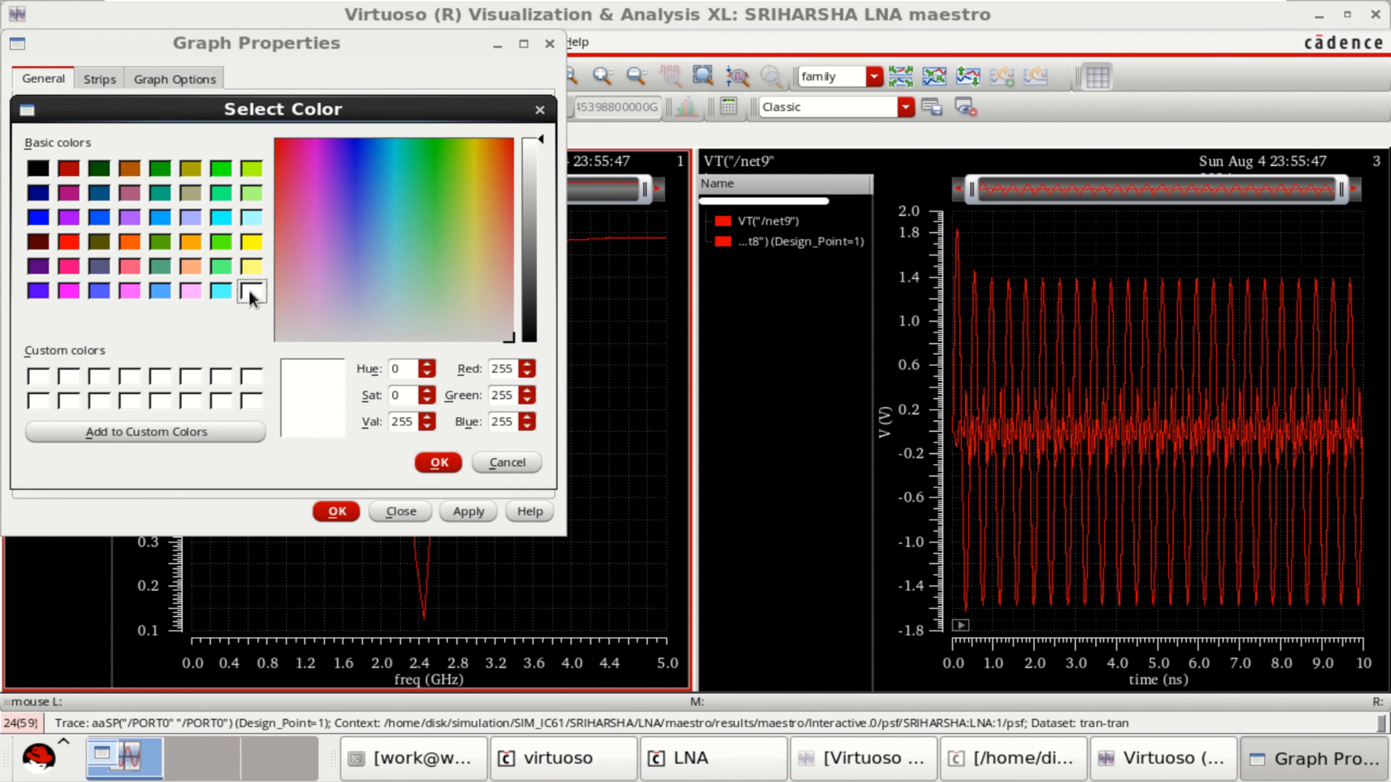
click(438, 464)
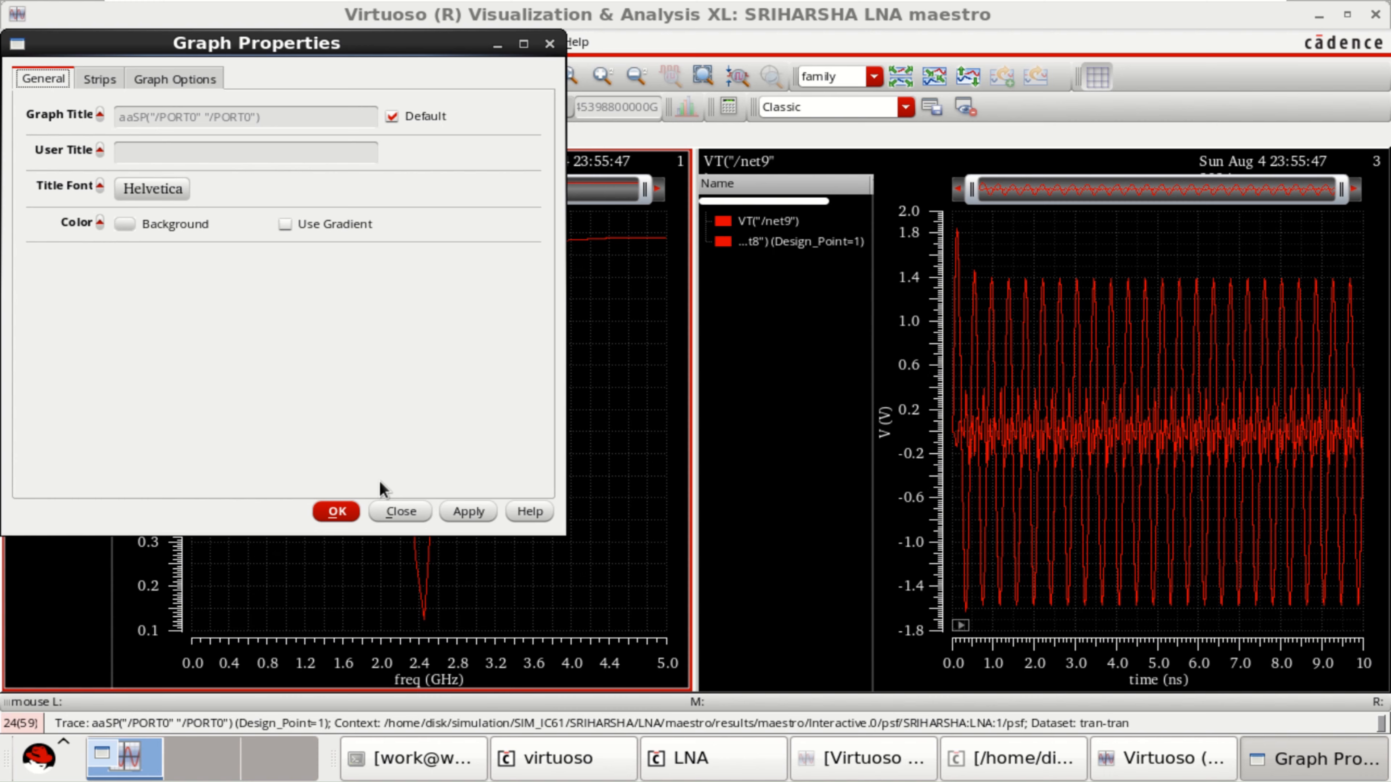
click(336, 512)
Set the background color of the VT("/net9") graph to white.
click(788, 332)
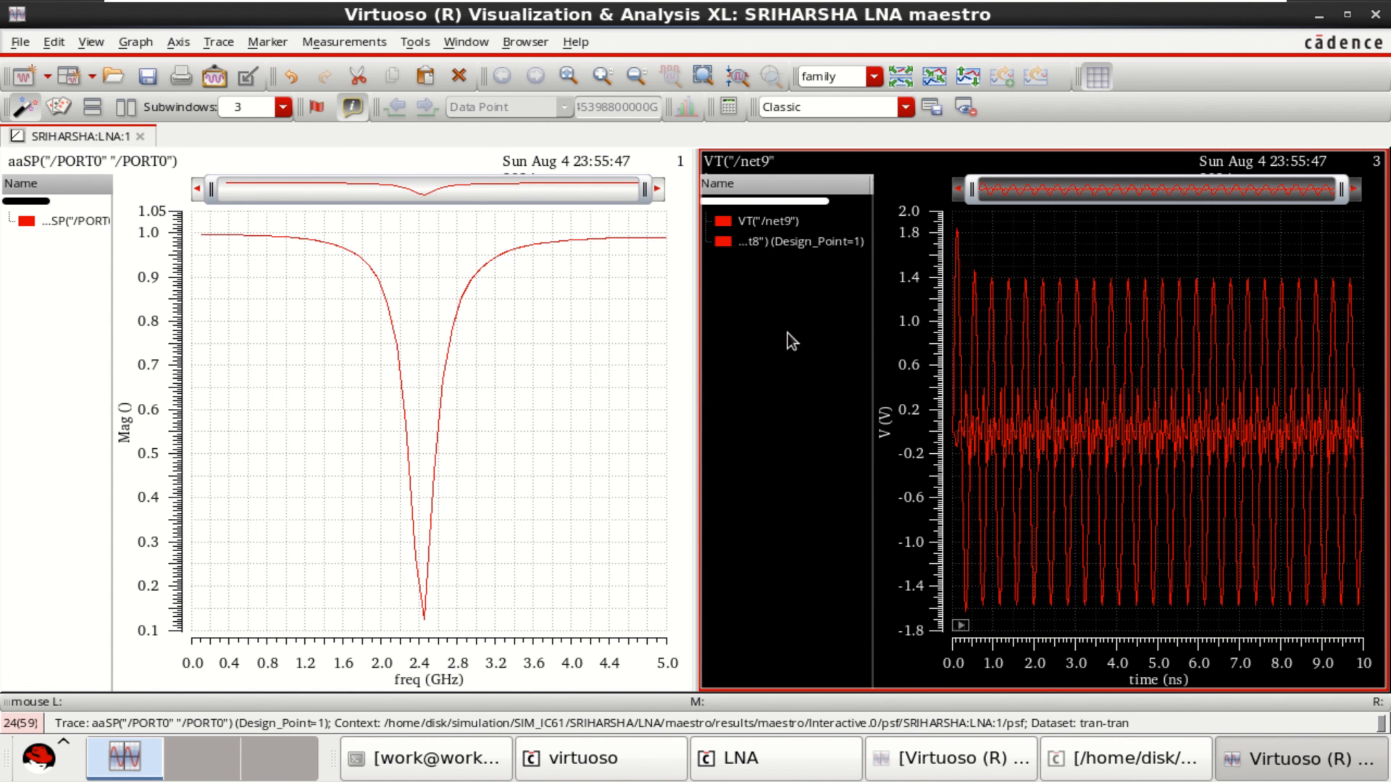
right_click(787, 332)
click(887, 12)
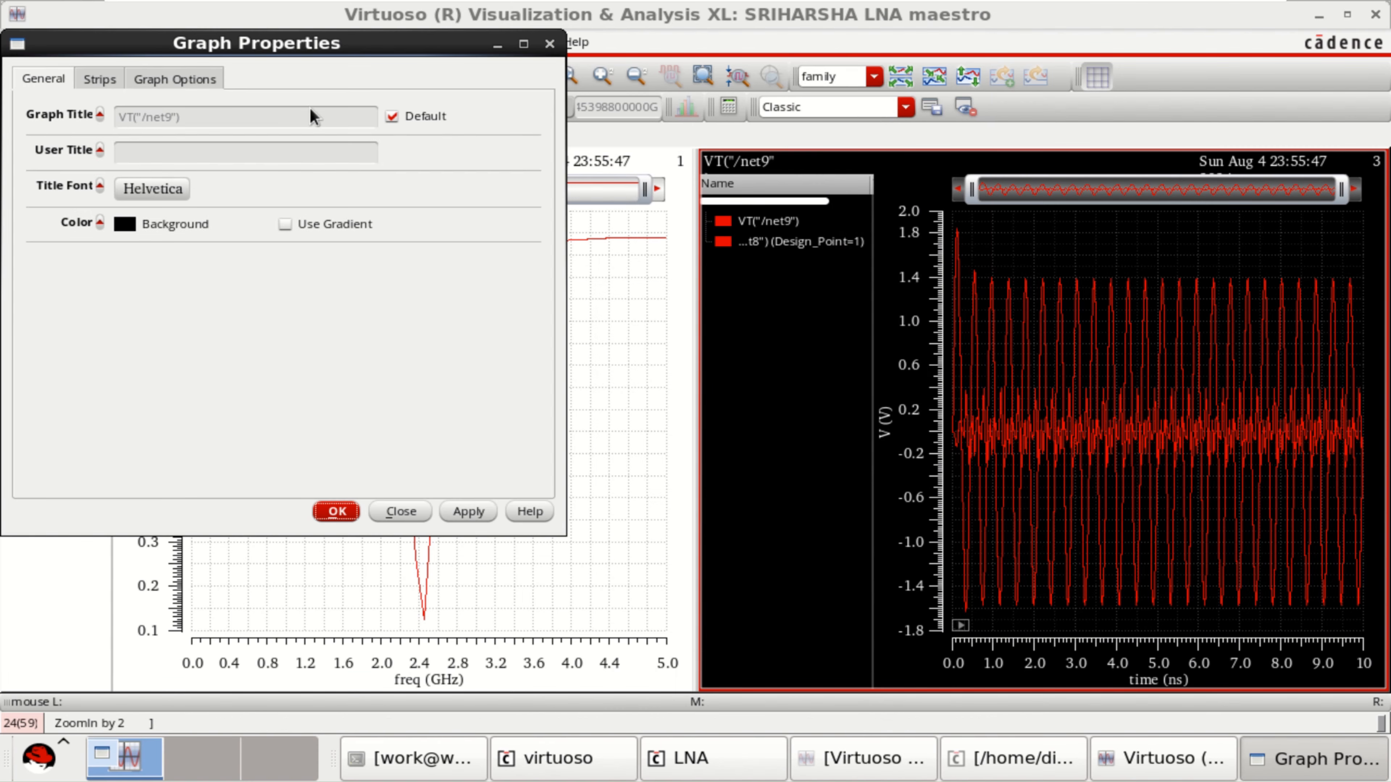
click(131, 233)
click(256, 296)
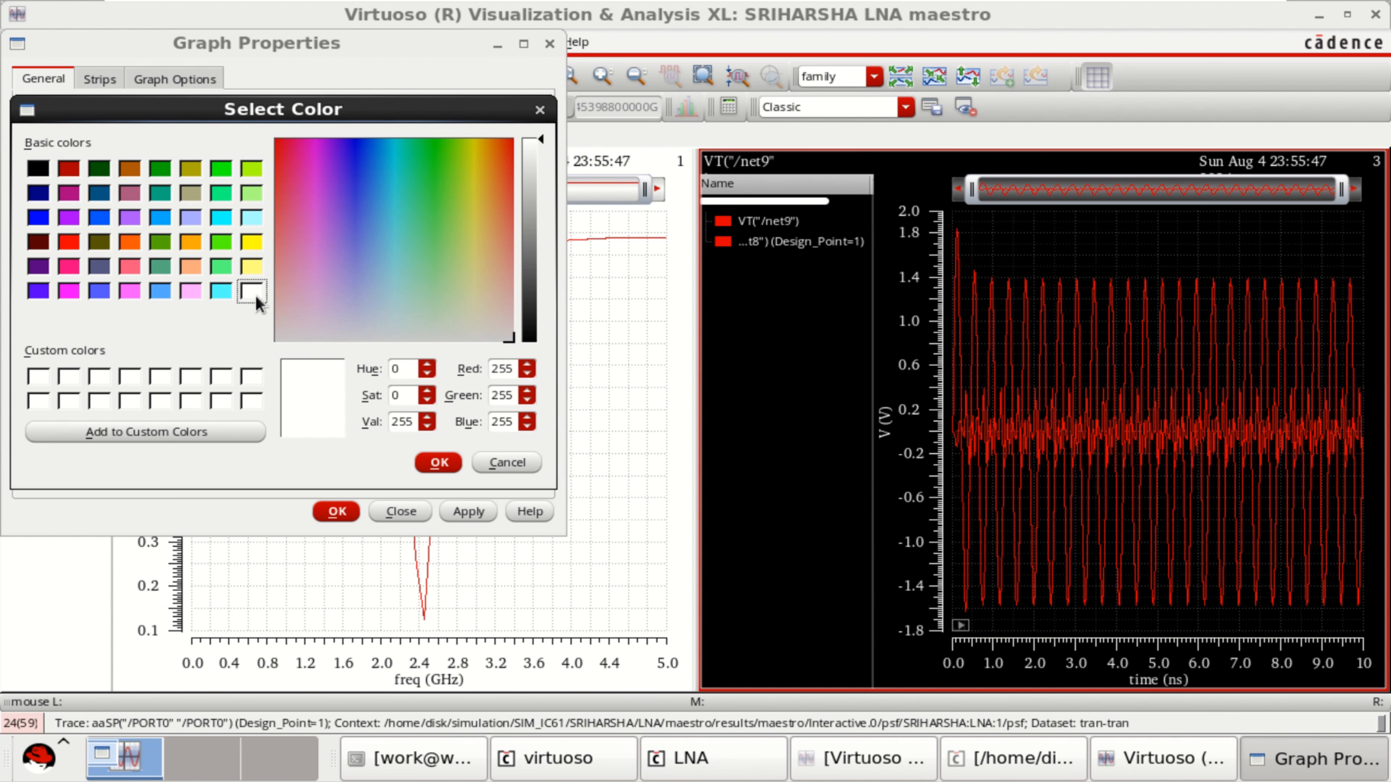
click(438, 463)
click(336, 512)
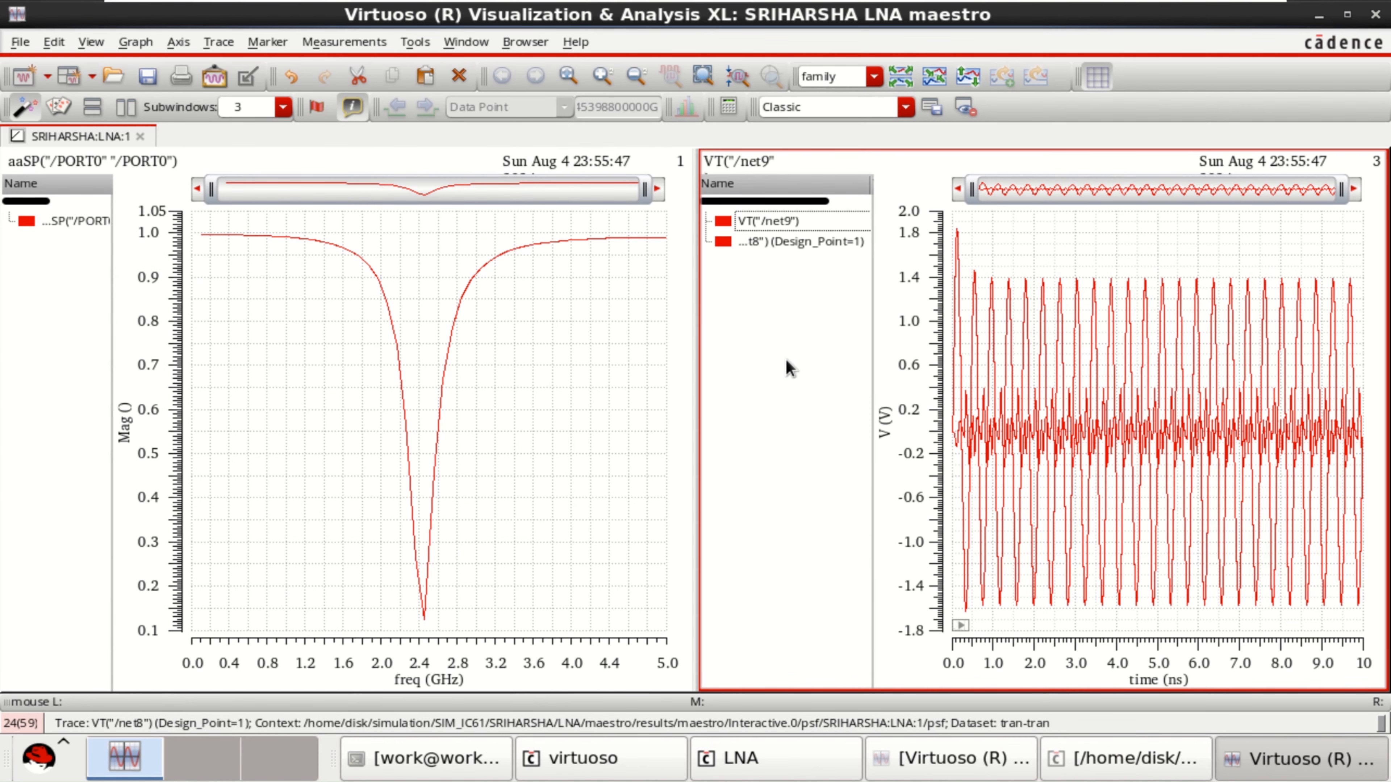
Split the two transient traces into separate strips and recolor the VT("/net8") trace blue.
click(930, 107)
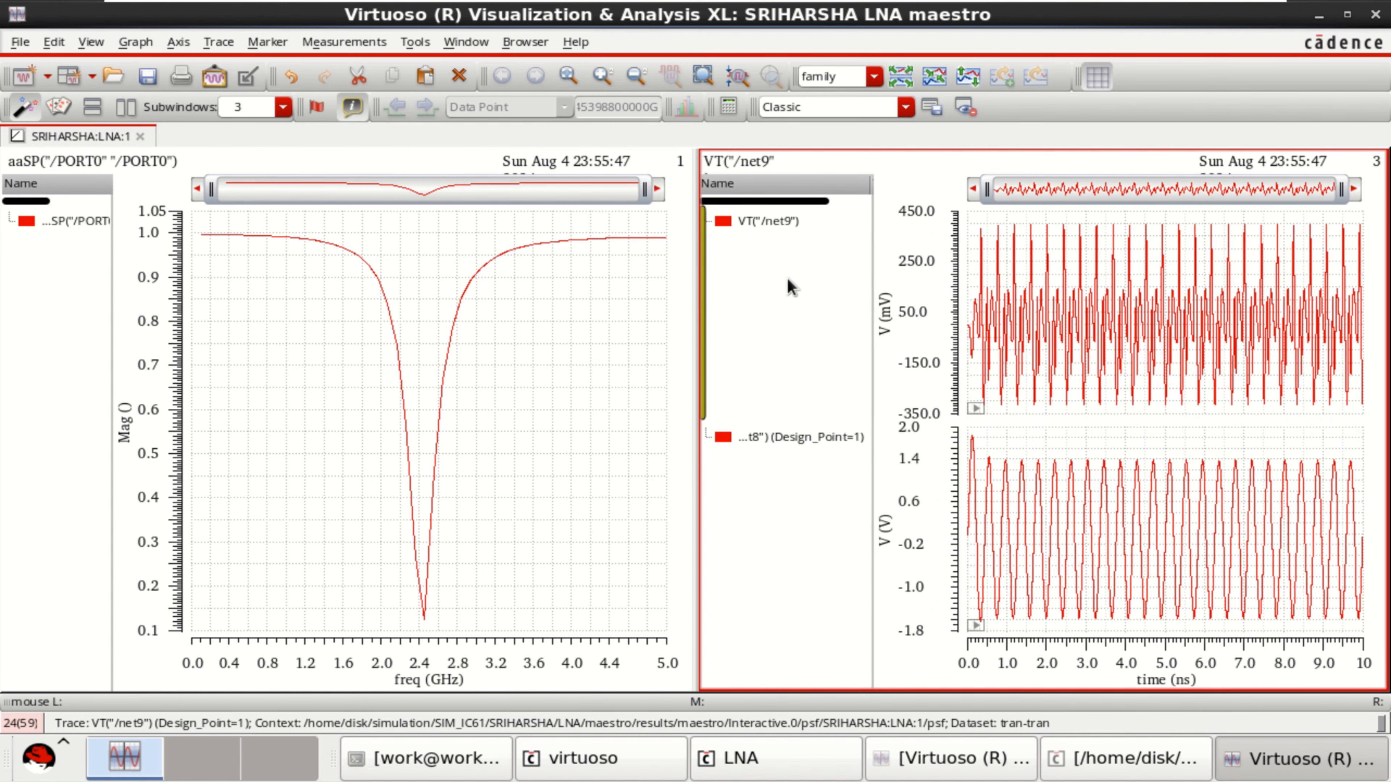
right_click(755, 447)
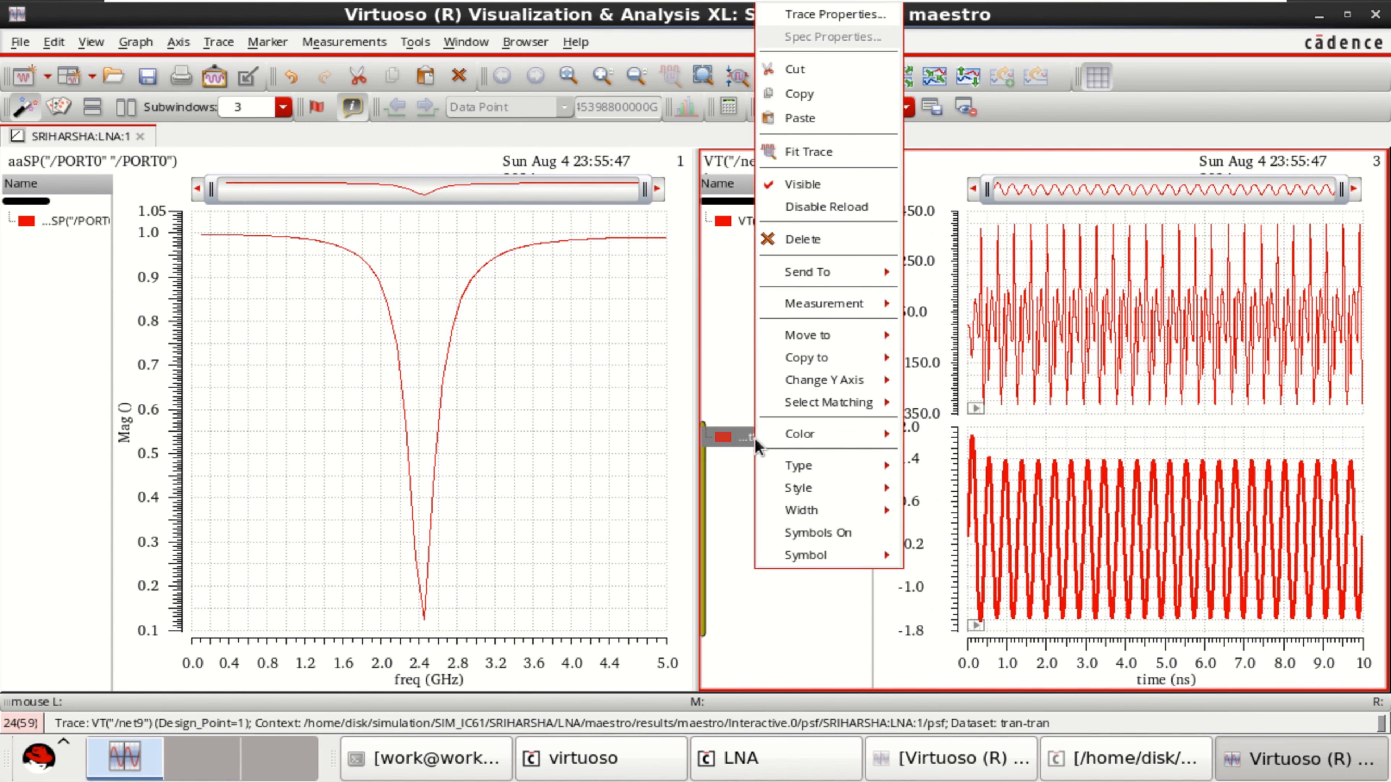
mouse_move(804, 434)
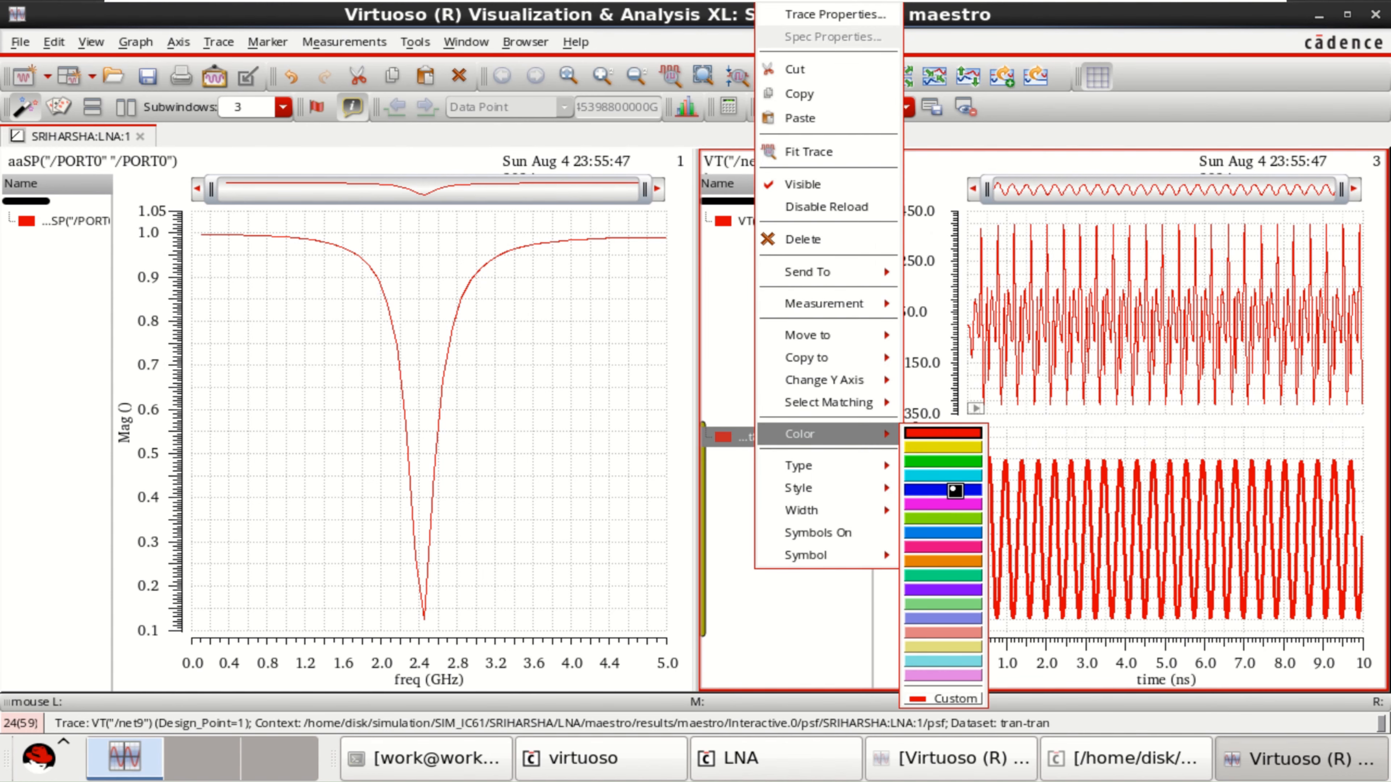
click(966, 490)
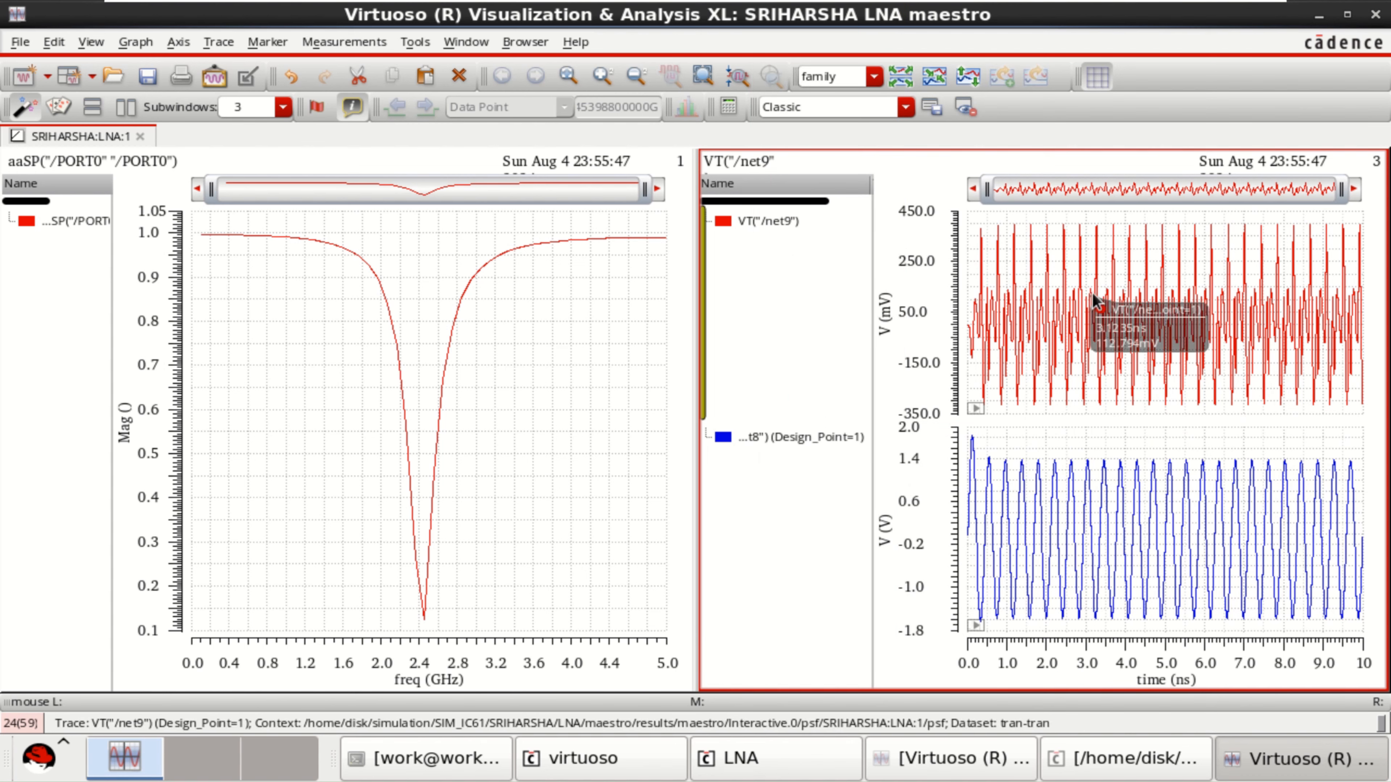
Limit the transient graph's visible time range to about 0 to 3.86 ns, and recolor the aaSP trace magenta.
click(1069, 290)
drag(1340, 189, 1126, 200)
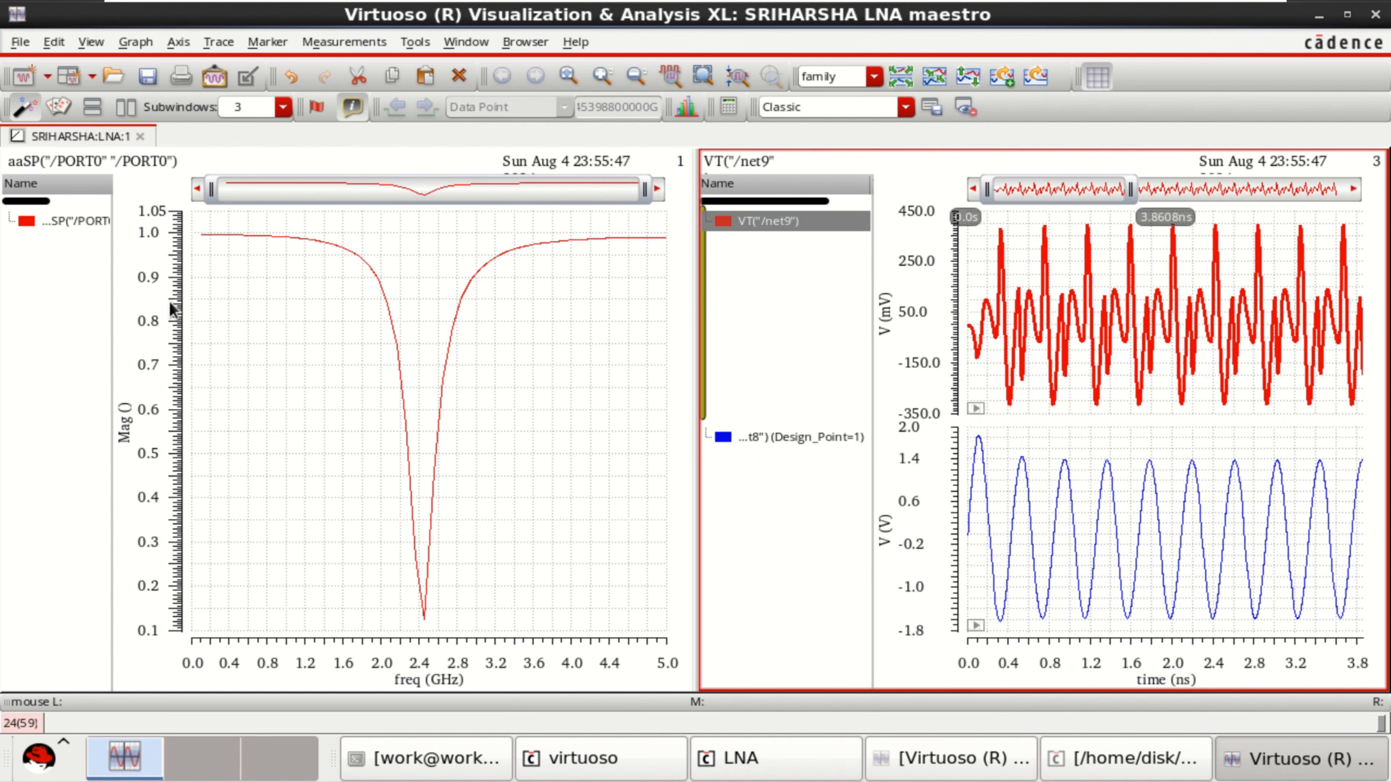
right_click(49, 224)
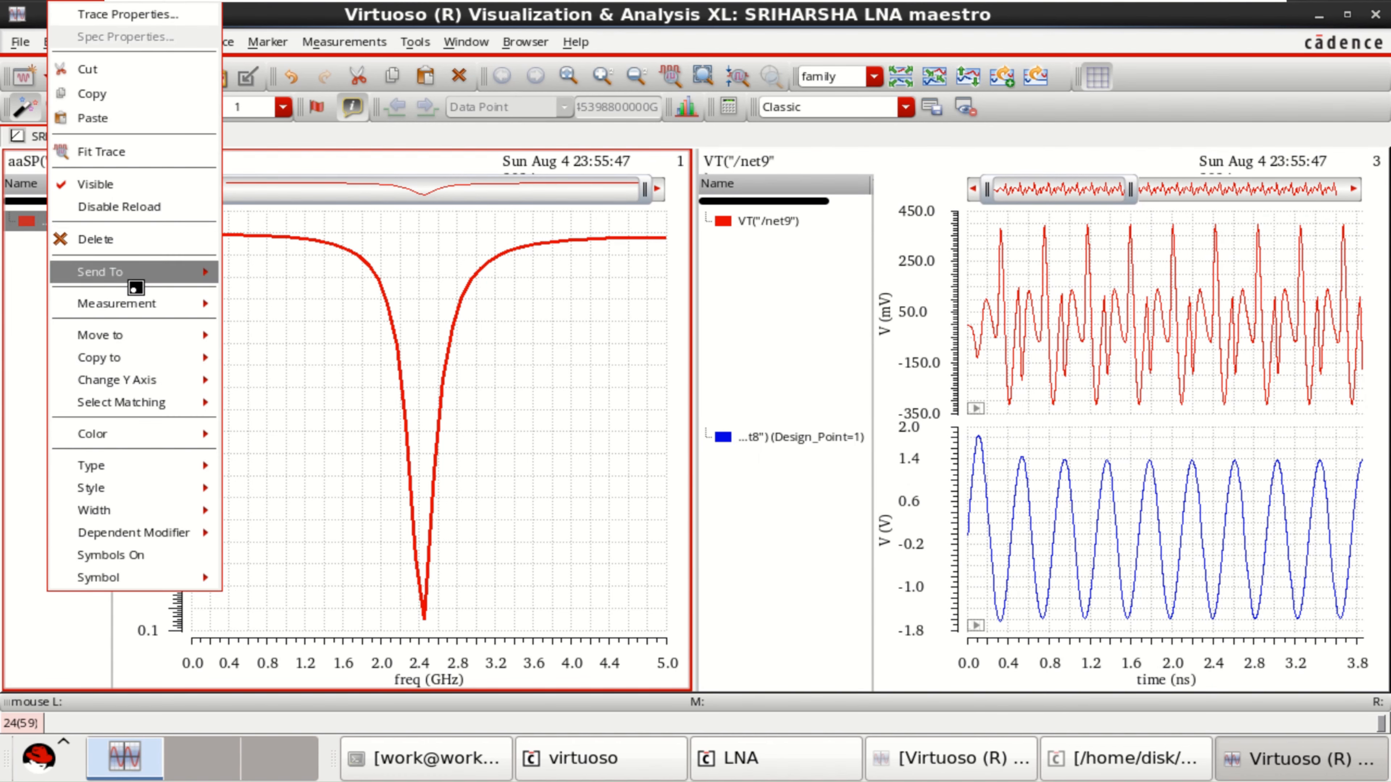
mouse_move(162, 442)
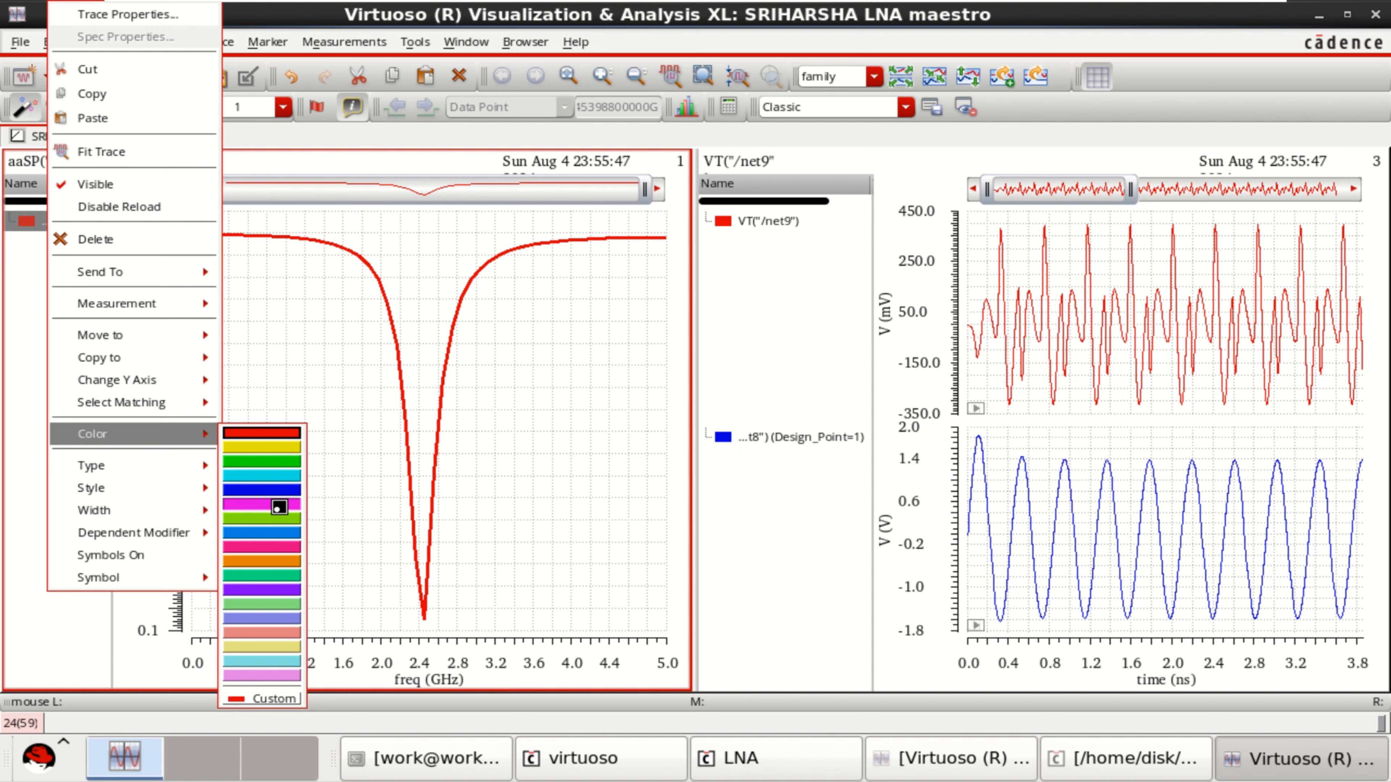
click(279, 507)
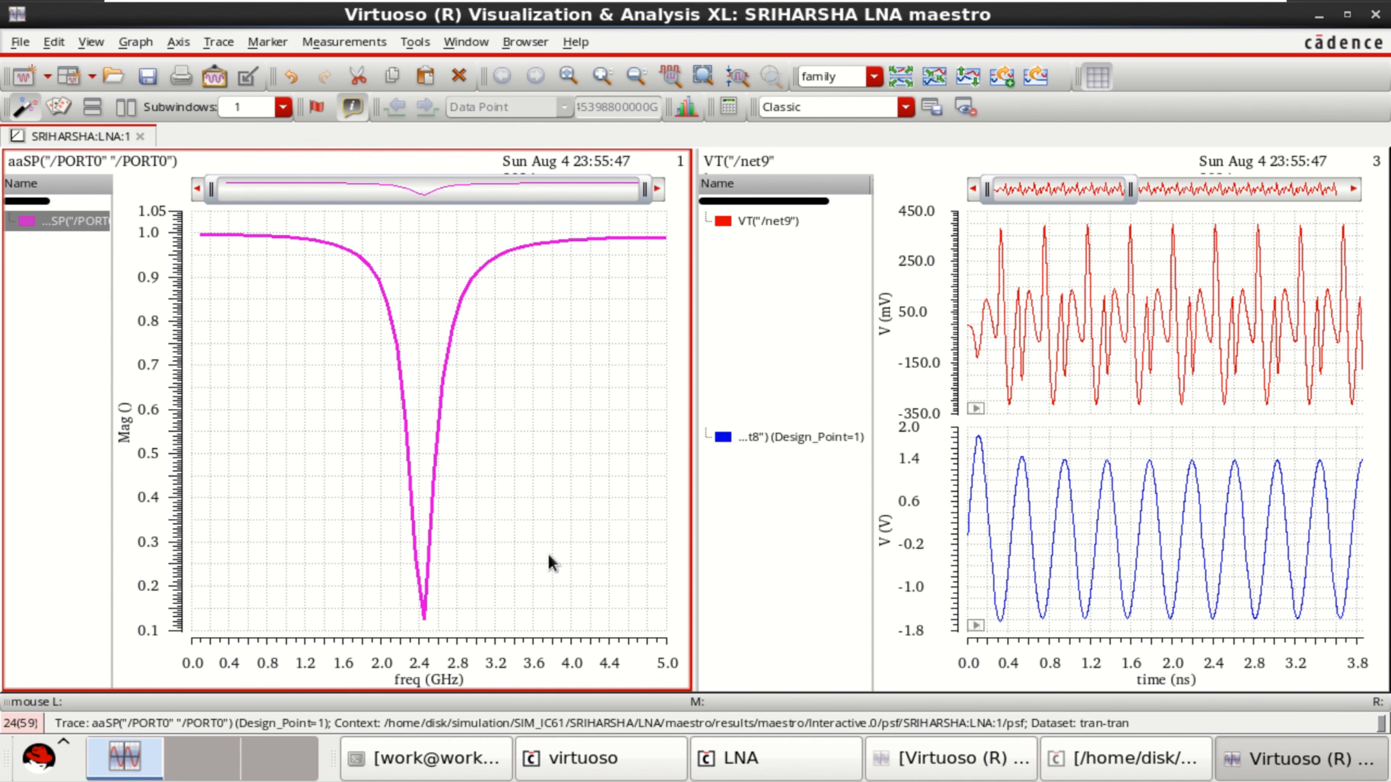
Place a point marker at the aaSP curve's minimum and move its label clear of the curve.
mouse_move(423, 620)
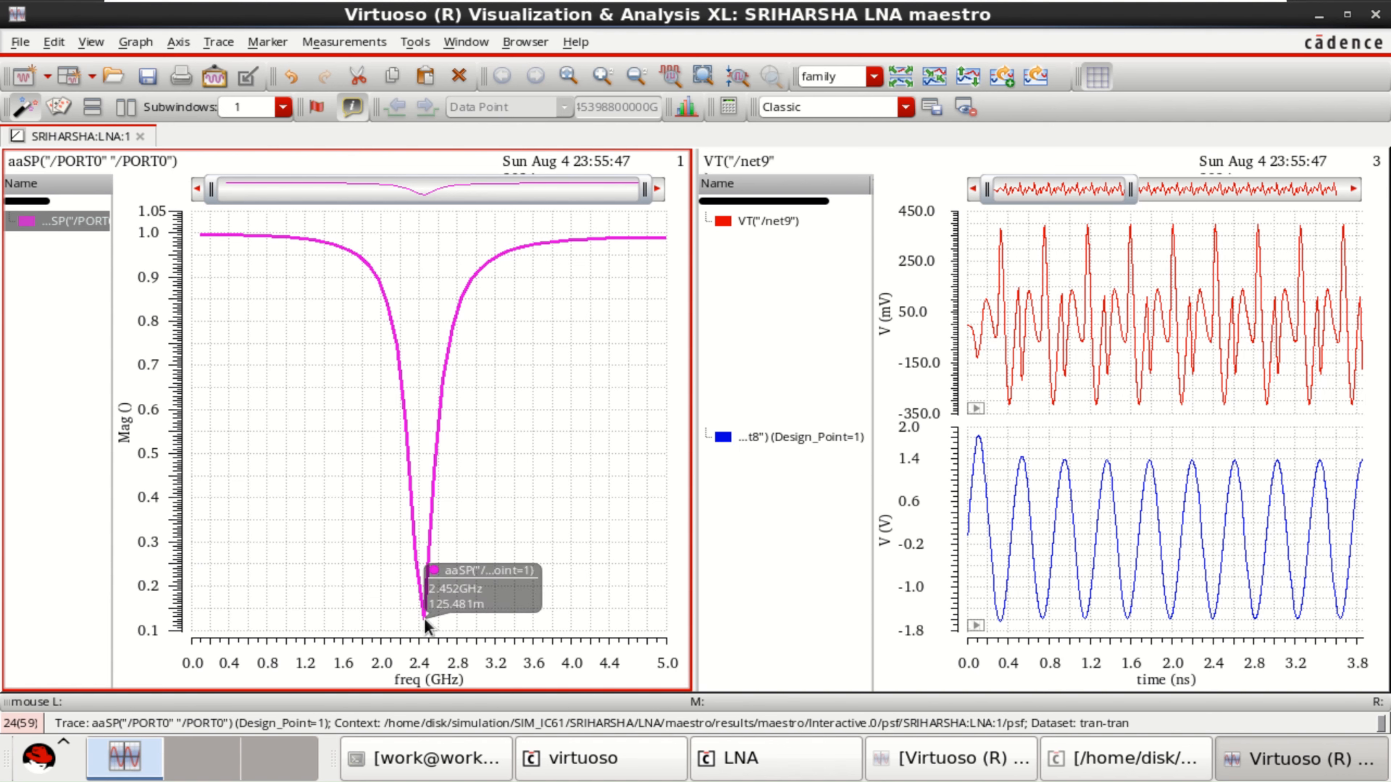
key(m)
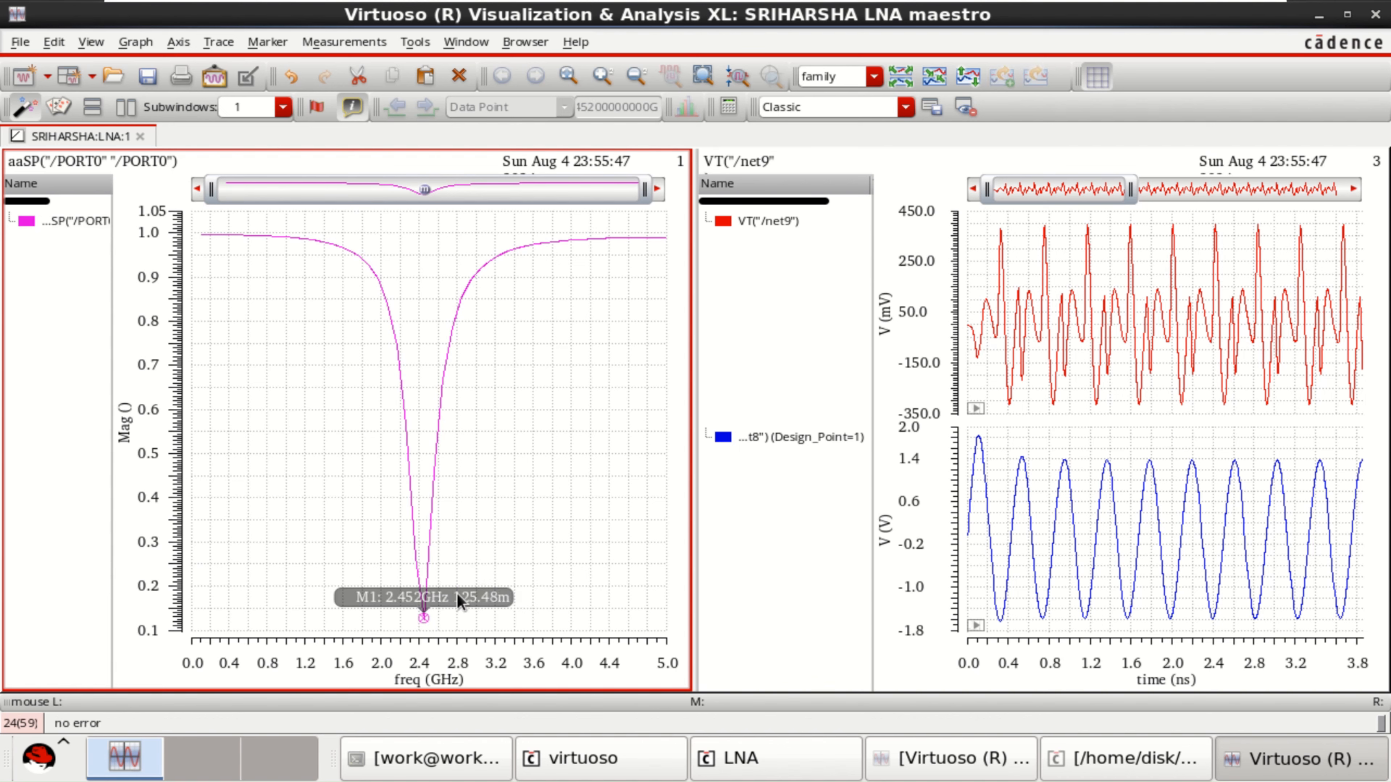
drag(460, 600, 555, 591)
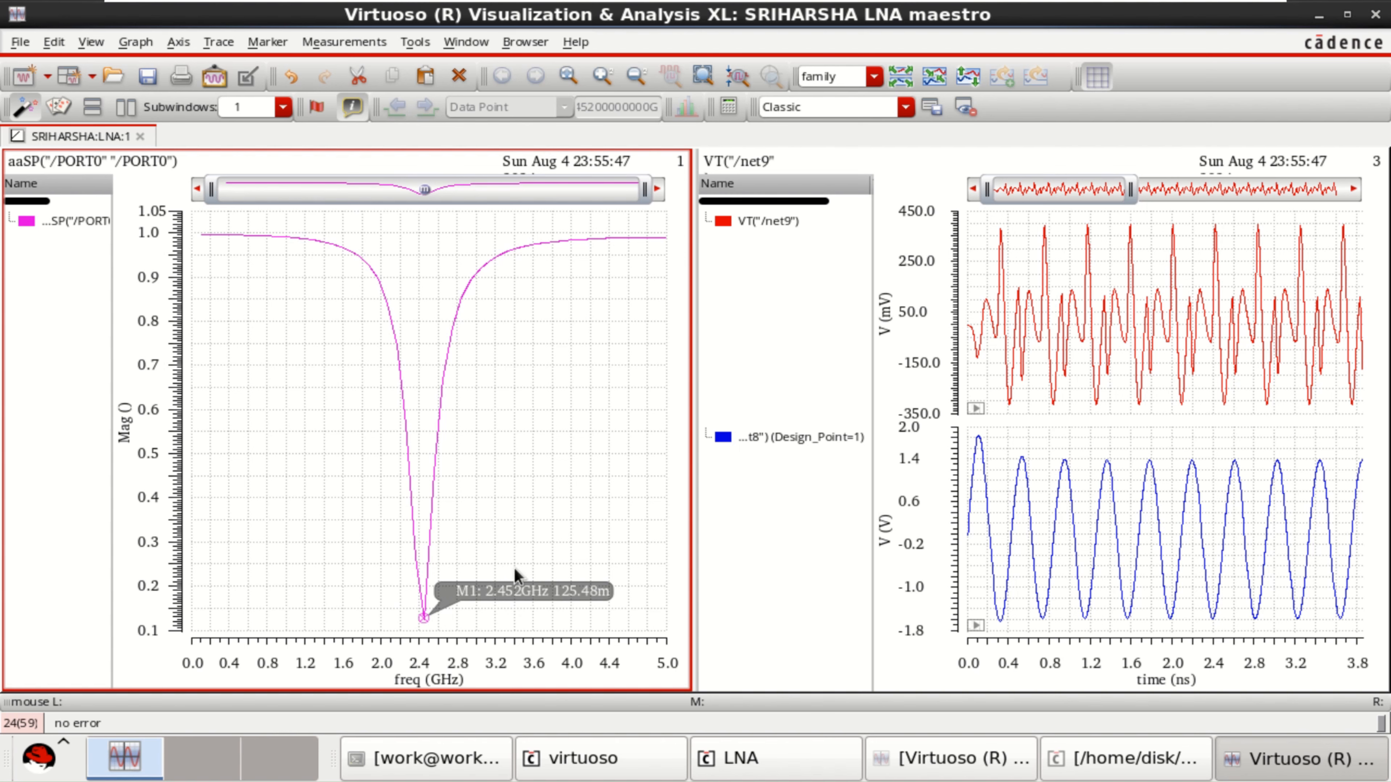
click(55, 222)
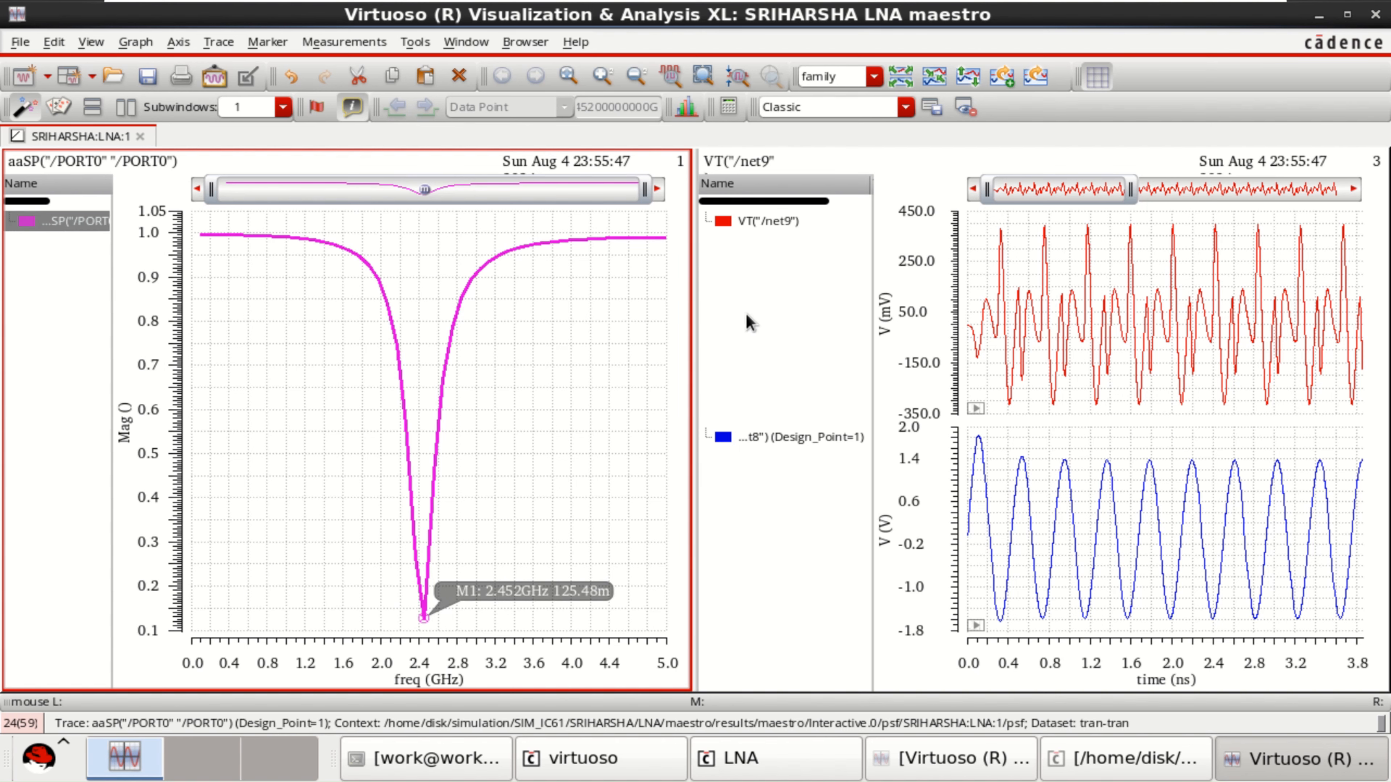
Narrow the transient graph's trace legend and highlight the net9, net8 and aaSP traces in turn for review.
drag(874, 335, 735, 337)
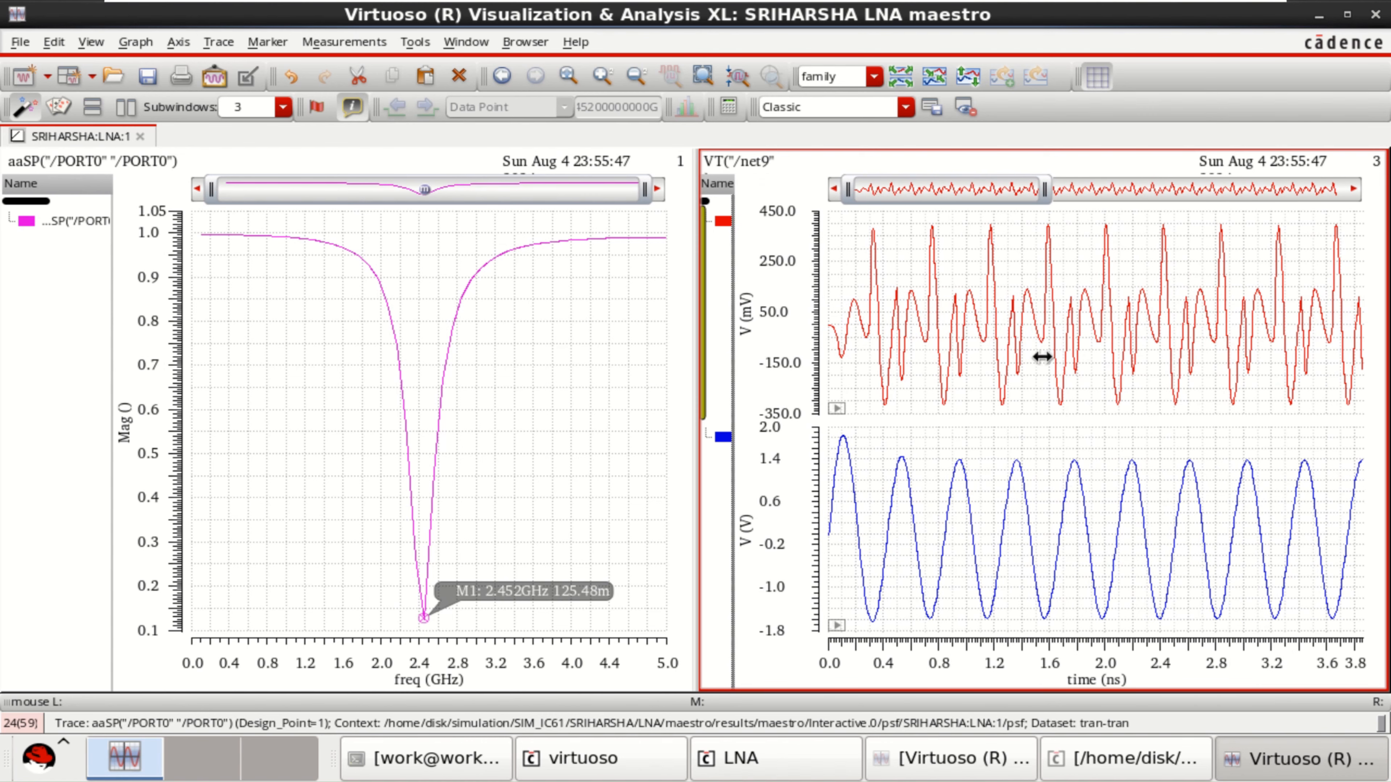
click(723, 221)
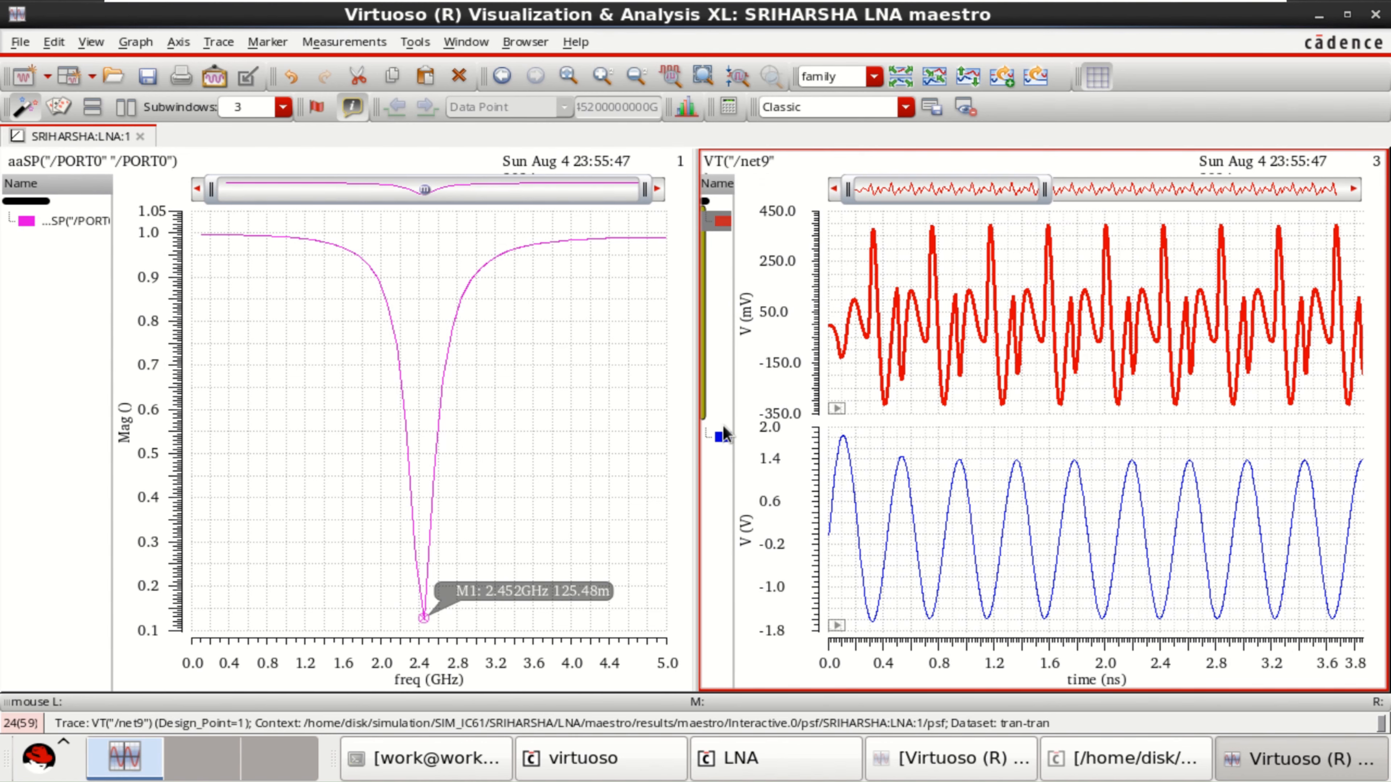
click(722, 436)
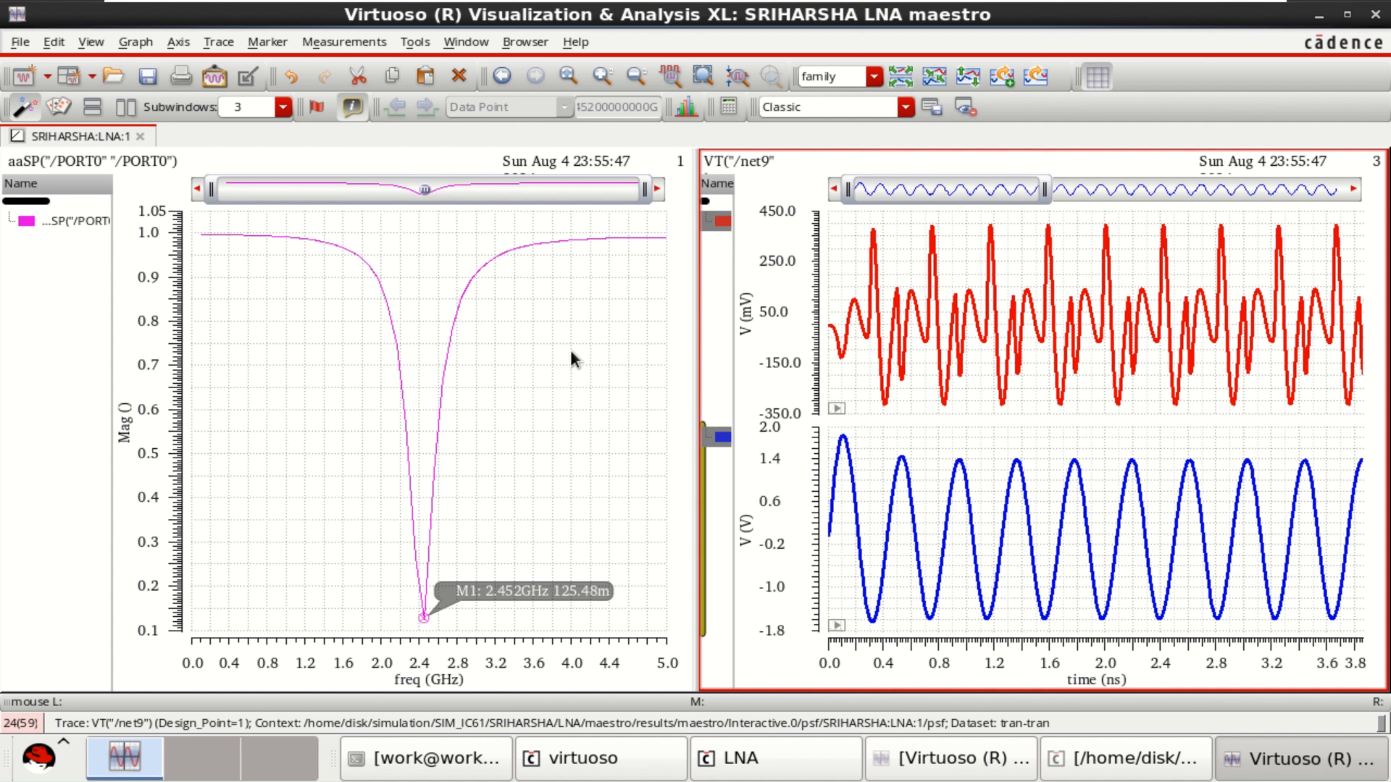
click(71, 222)
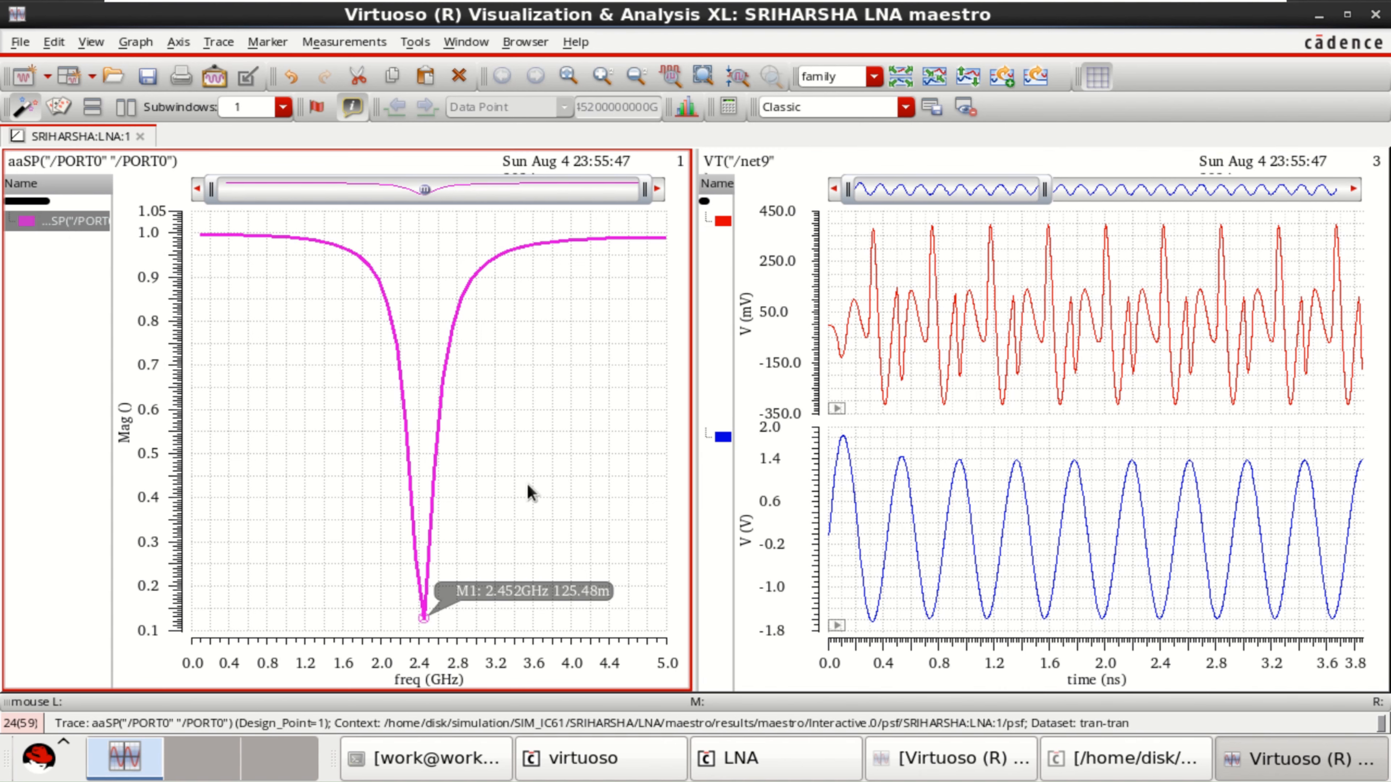
drag(499, 588, 523, 591)
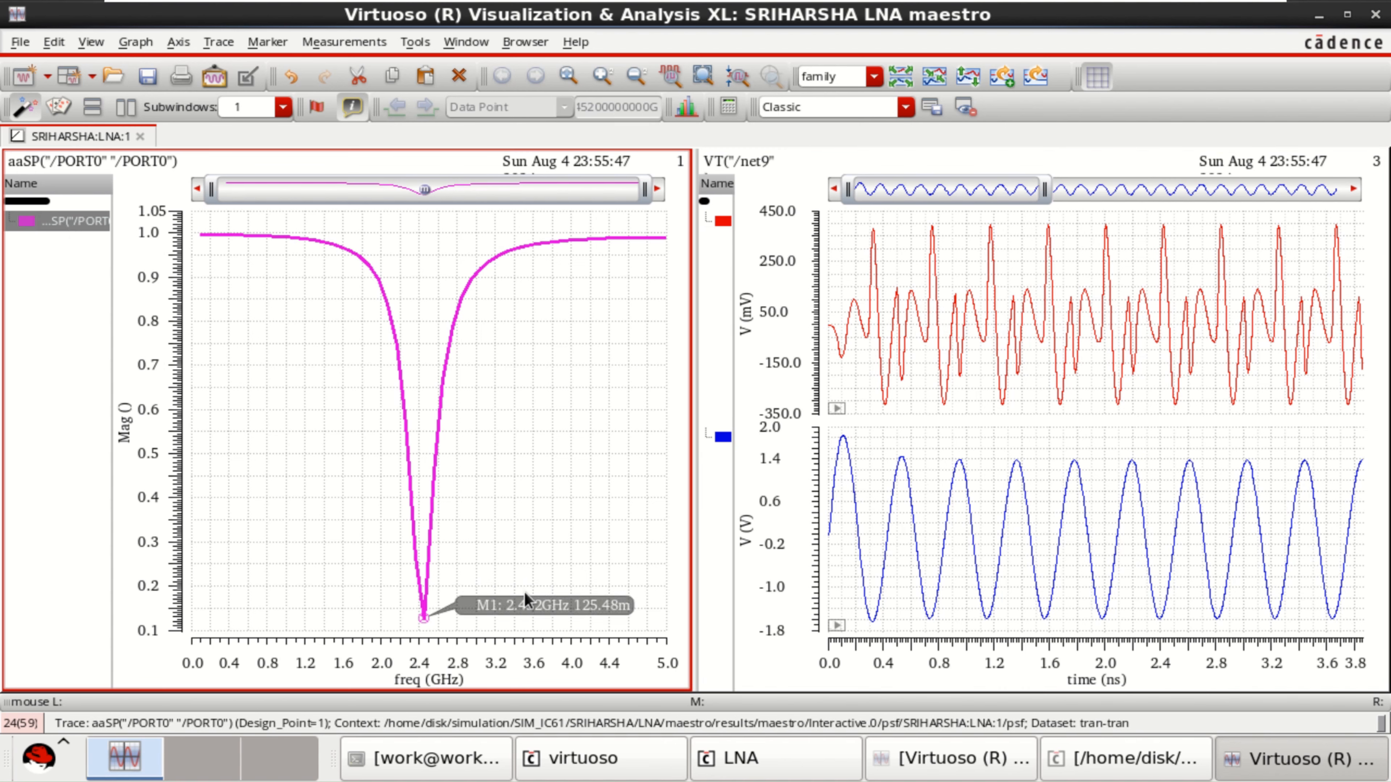